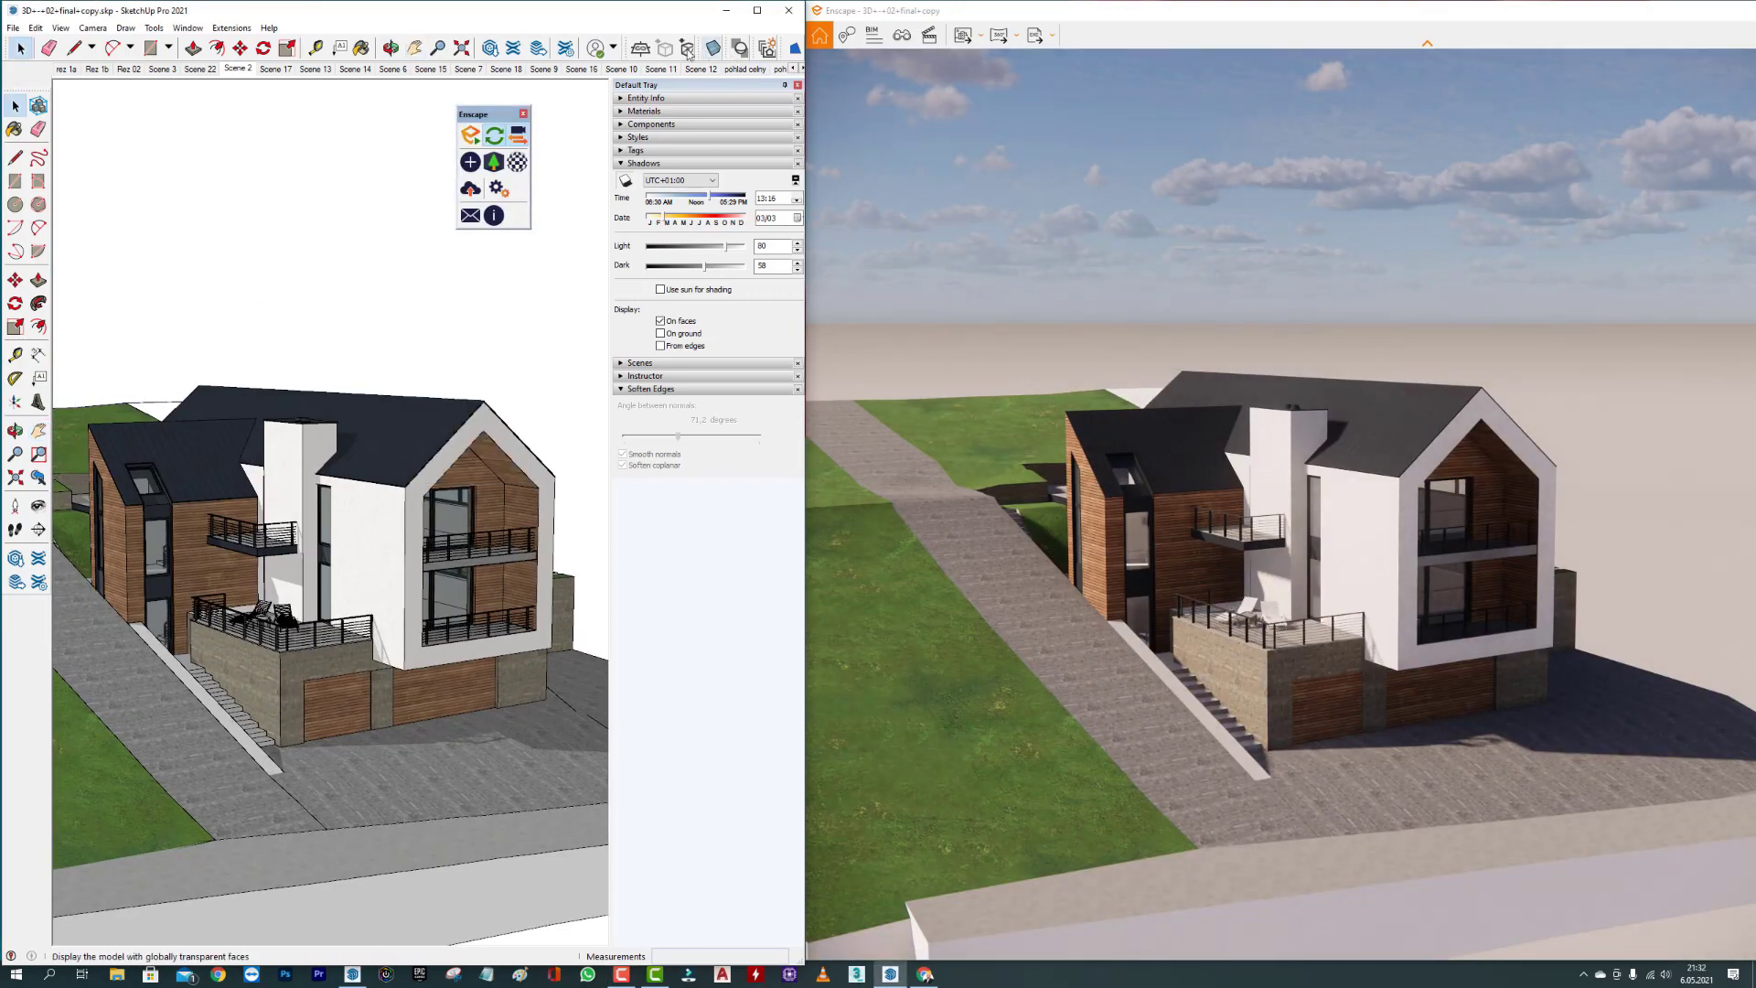
# Orbit slightly and zoom in until the hillside house fills most of the live render.
pyautogui.moveTo(1302, 493); pyautogui.dragTo(1317, 498)
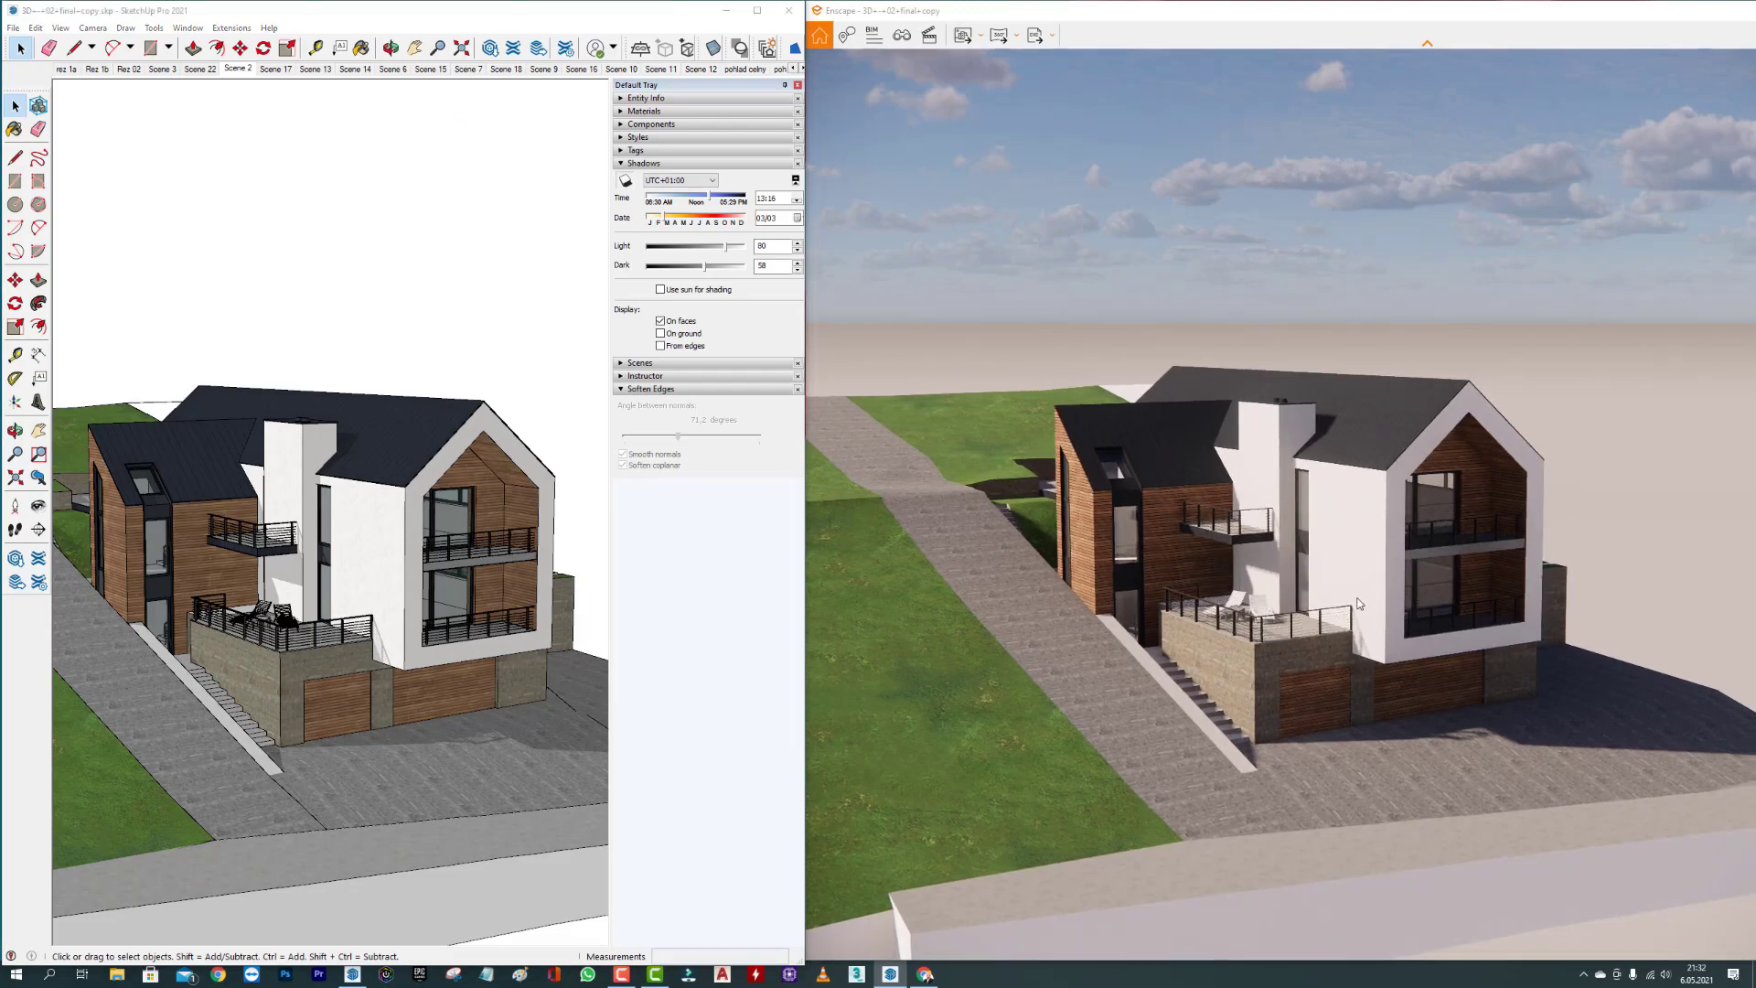
pyautogui.scroll(3, 1358, 604)
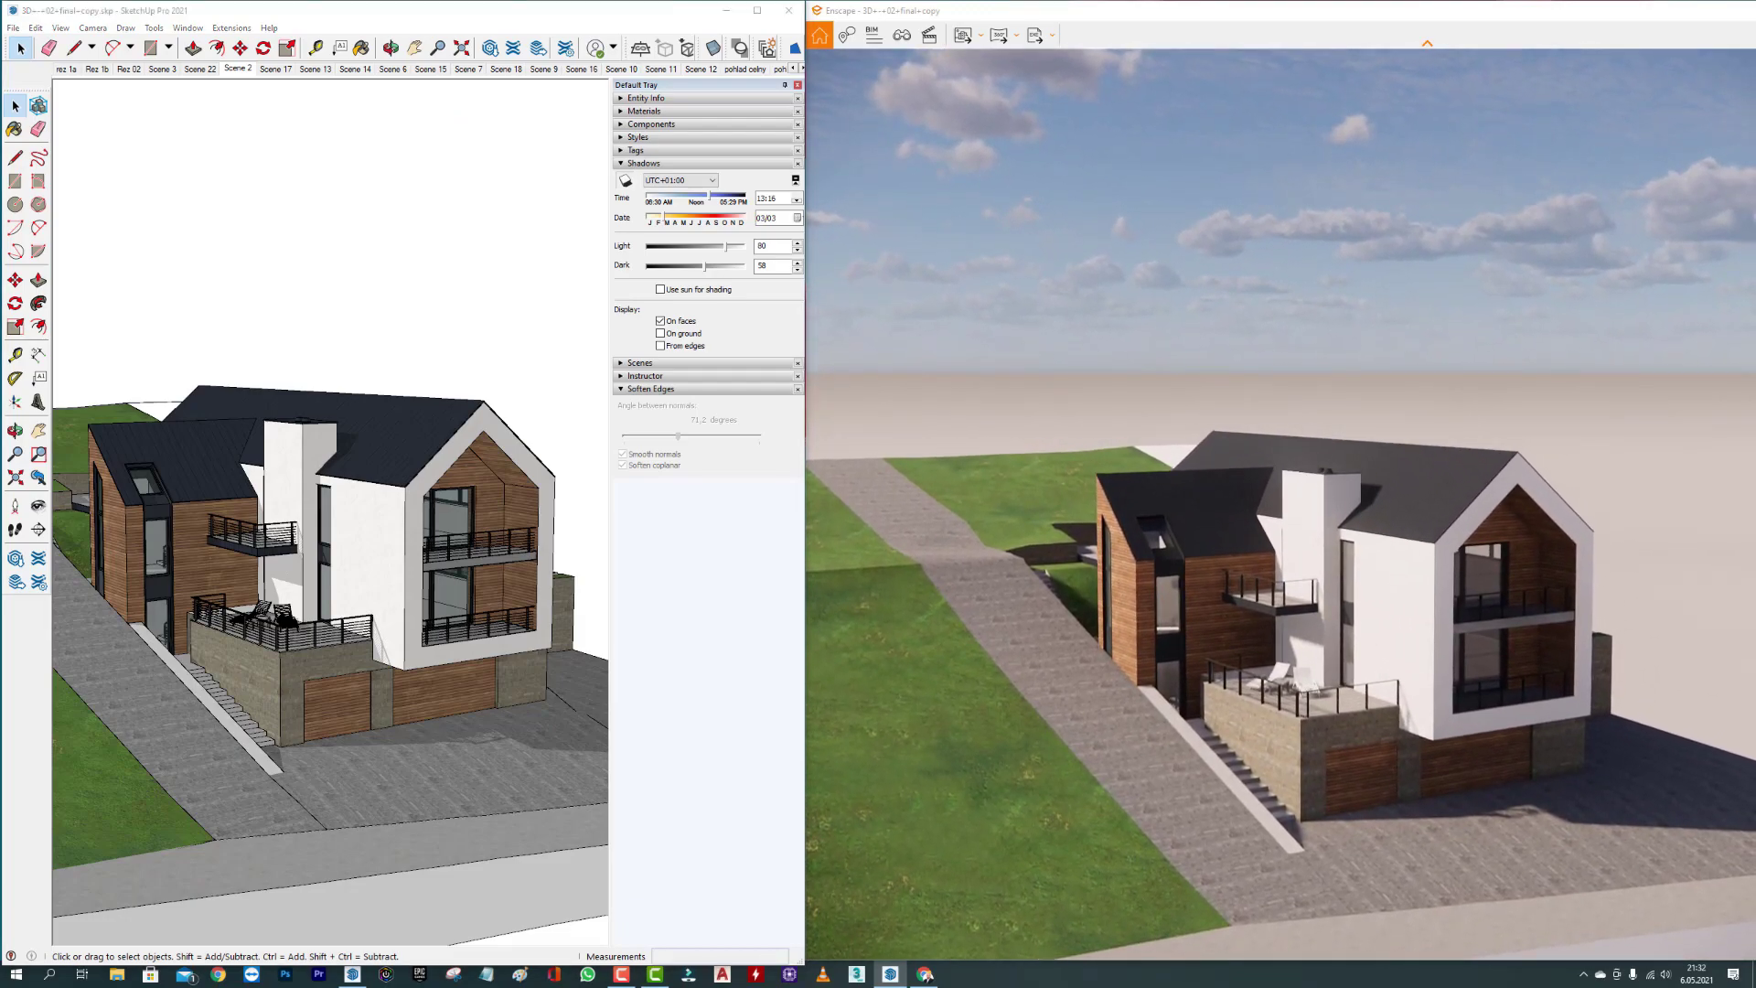
pyautogui.scroll(3, 1280, 640)
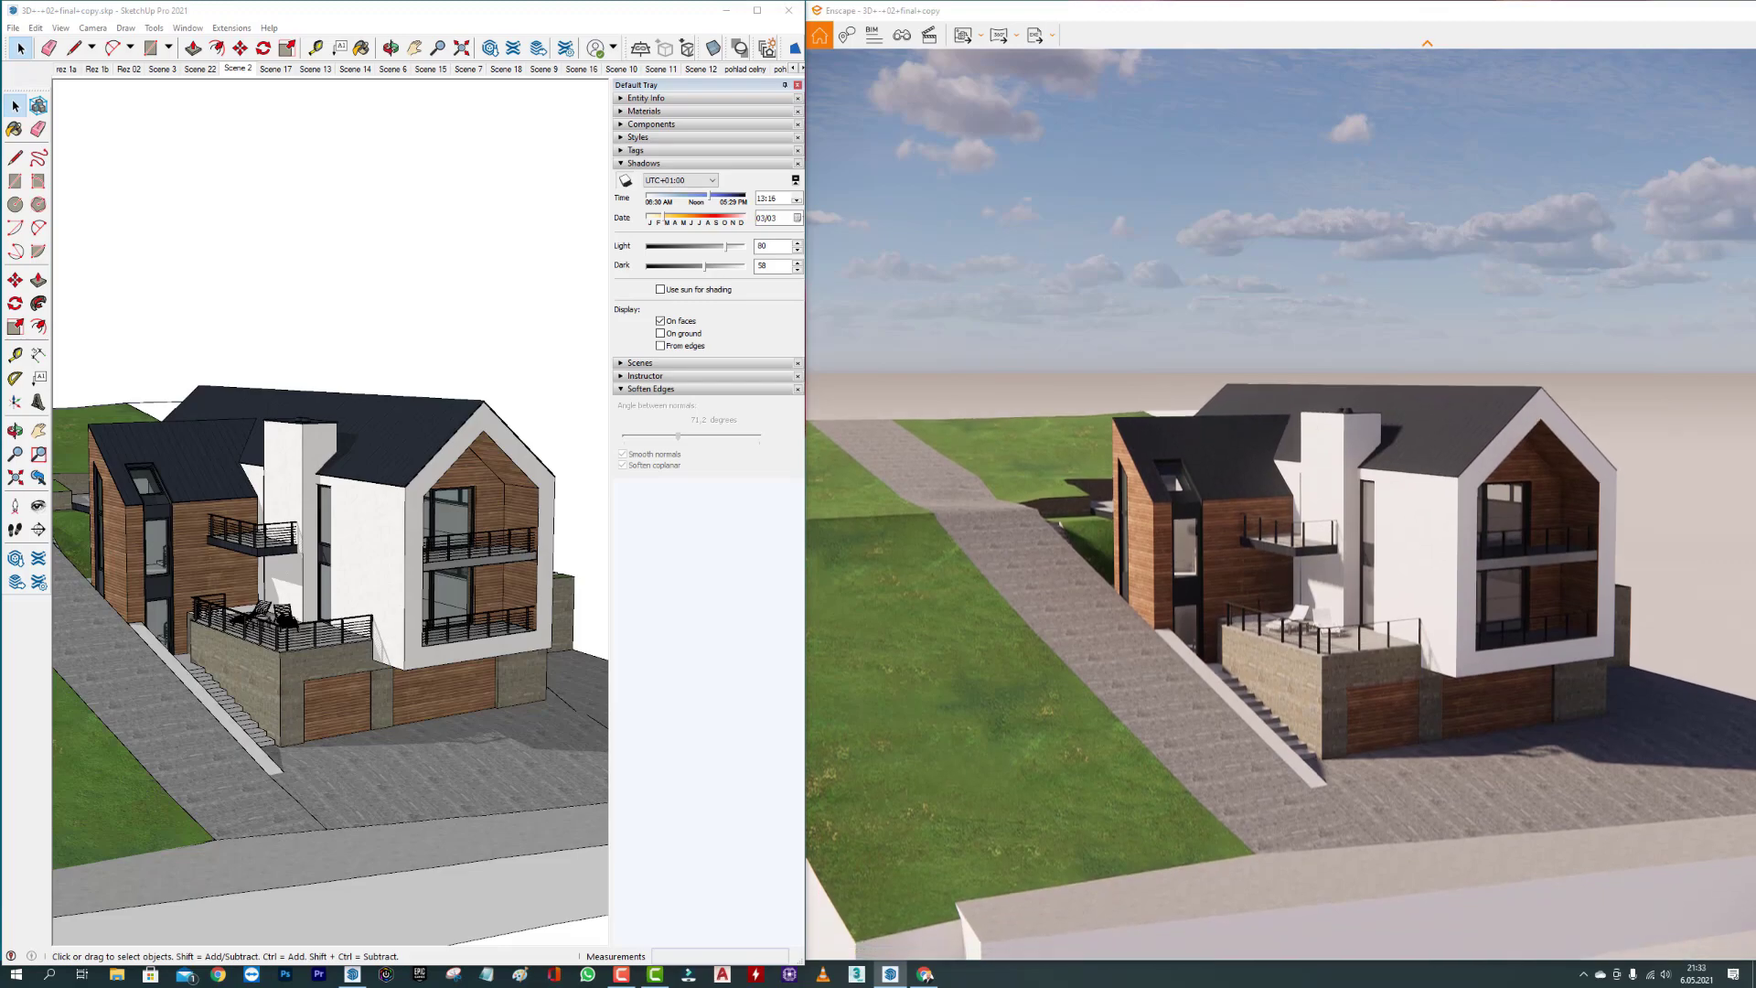
pyautogui.scroll(3, 1280, 617)
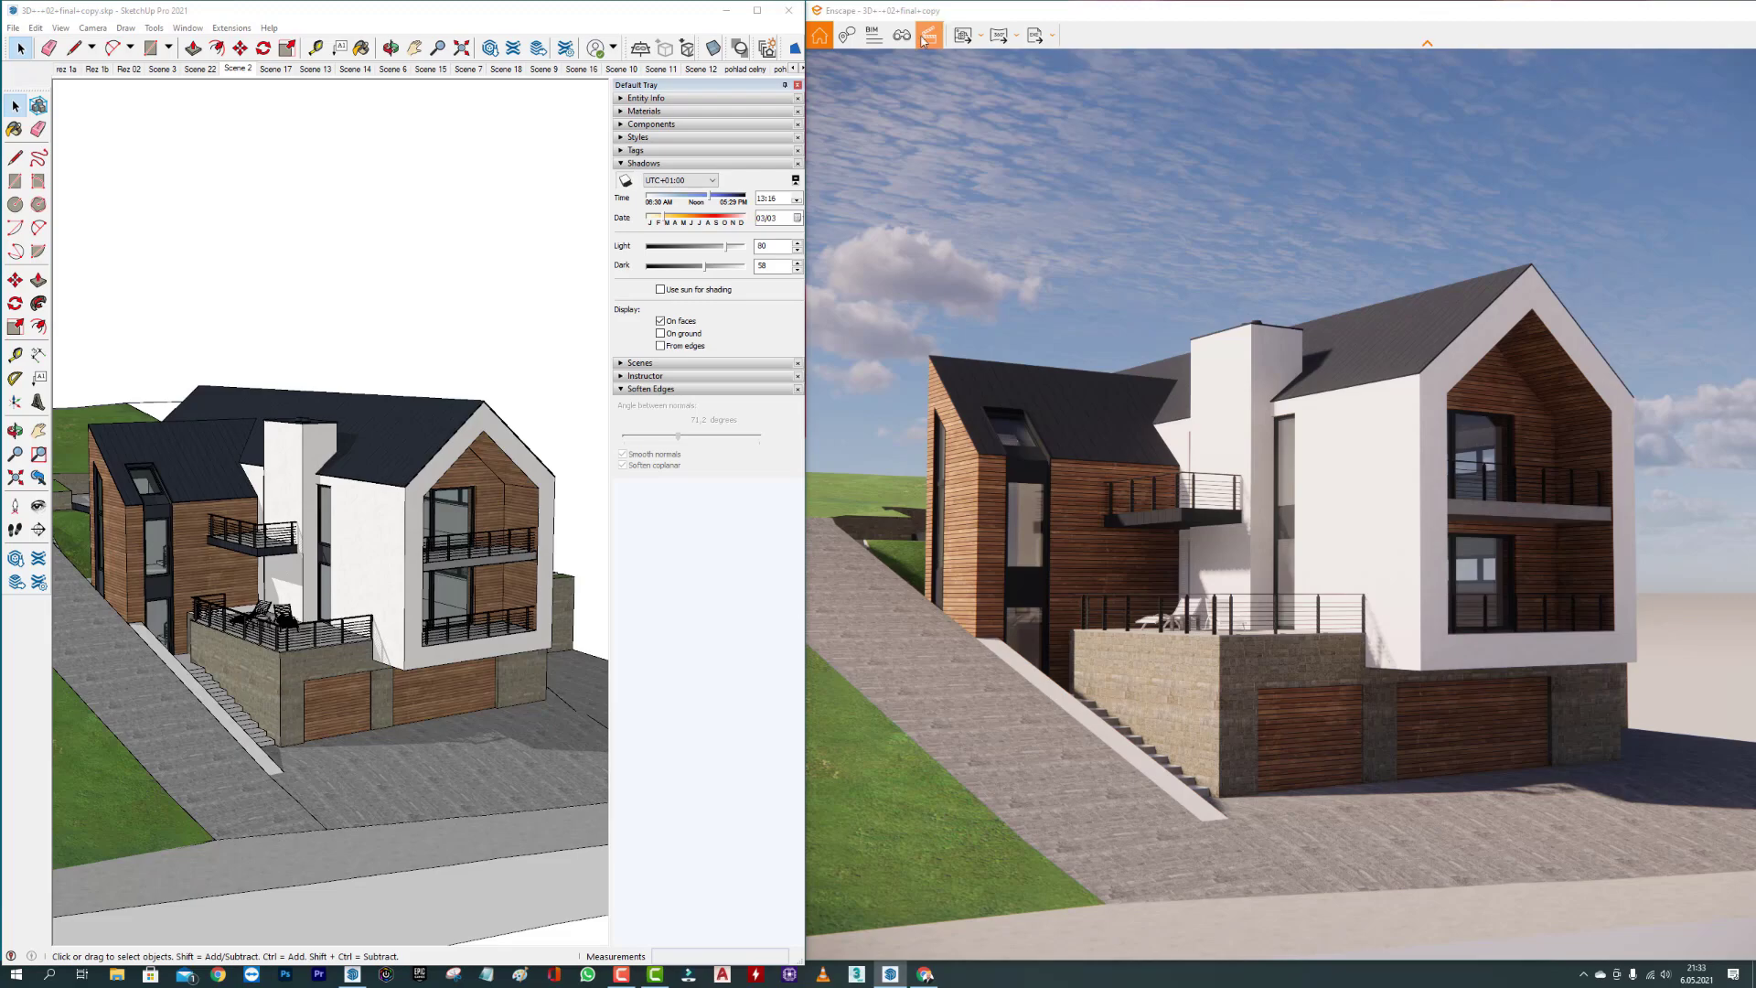
# Maximize the Enscape render window and bring up Visual Settings beside the house.
pyautogui.moveTo(1093, 13); pyautogui.dragTo(669, 12)
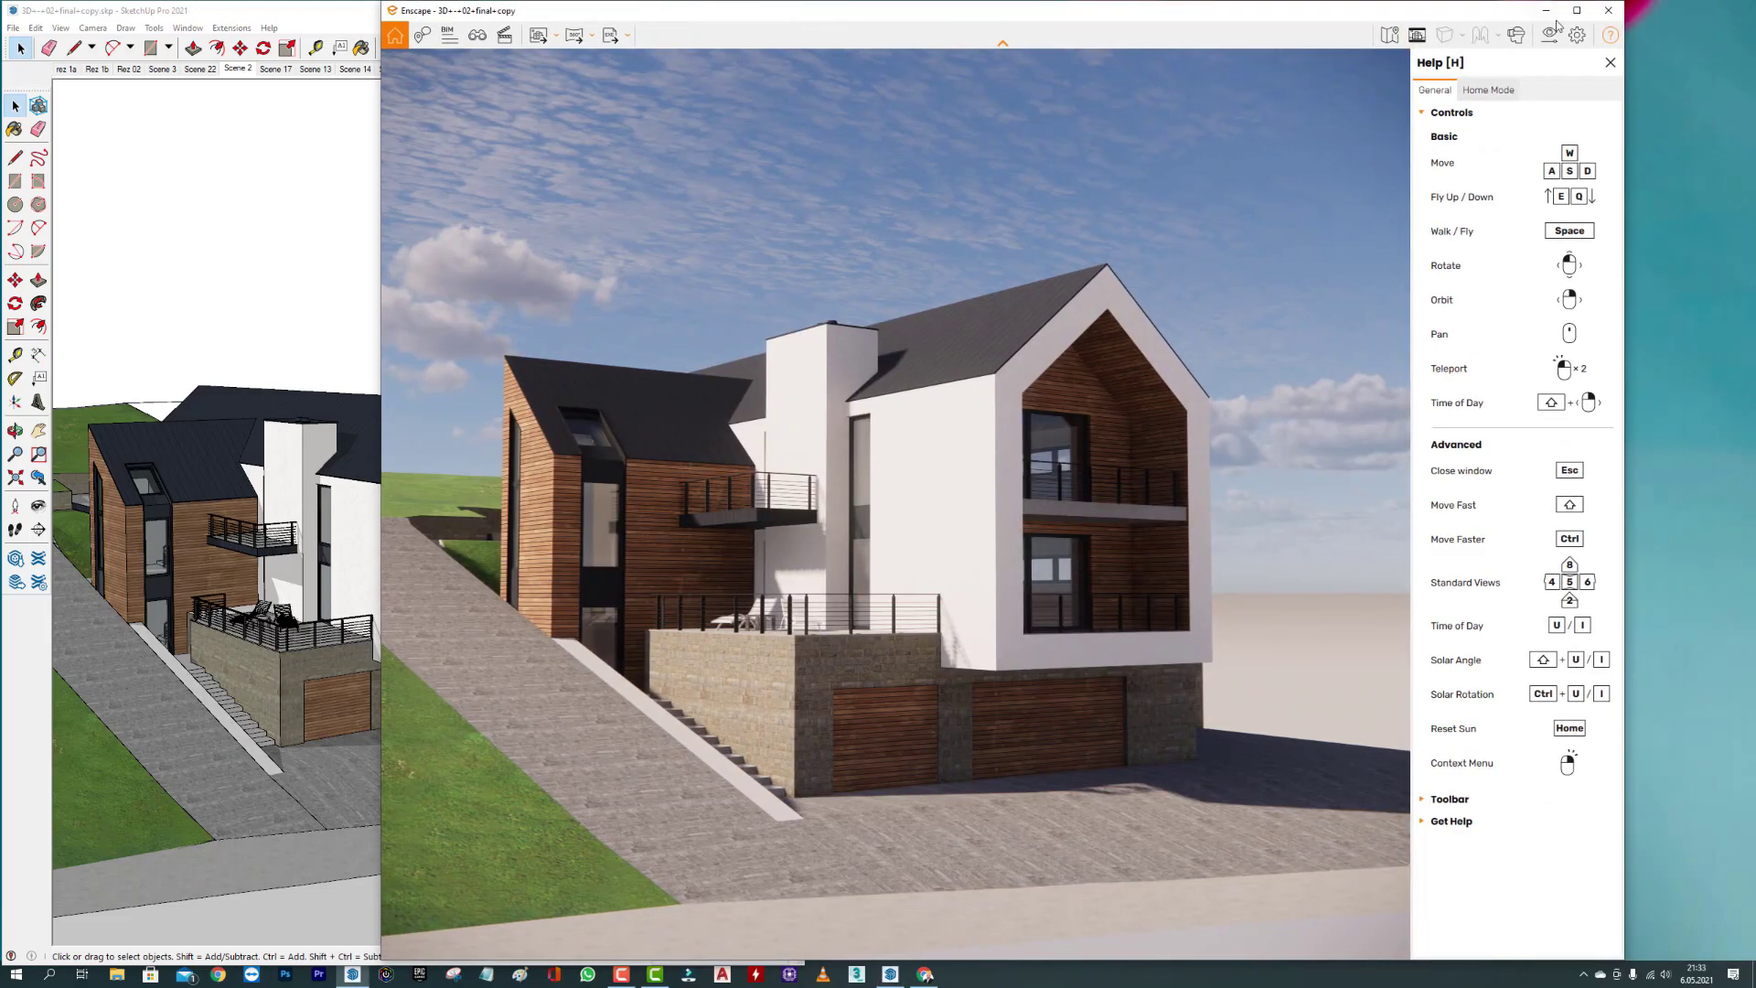
pyautogui.click(1576, 10)
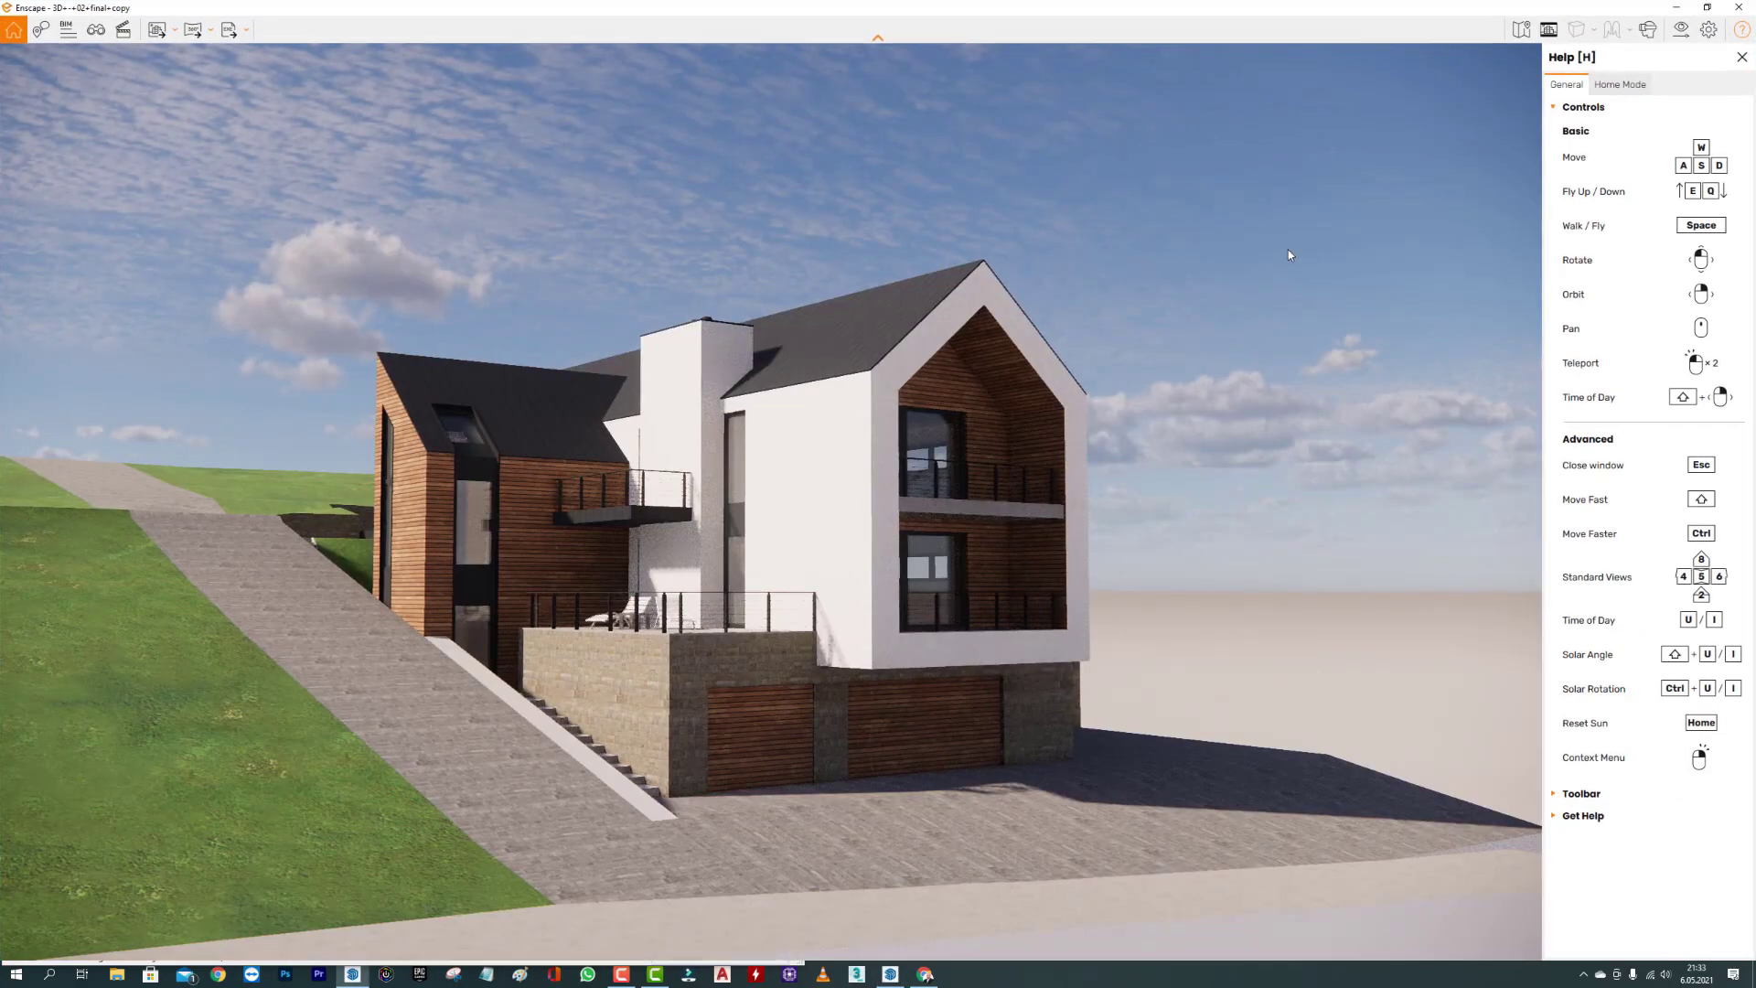
pyautogui.click(1680, 35)
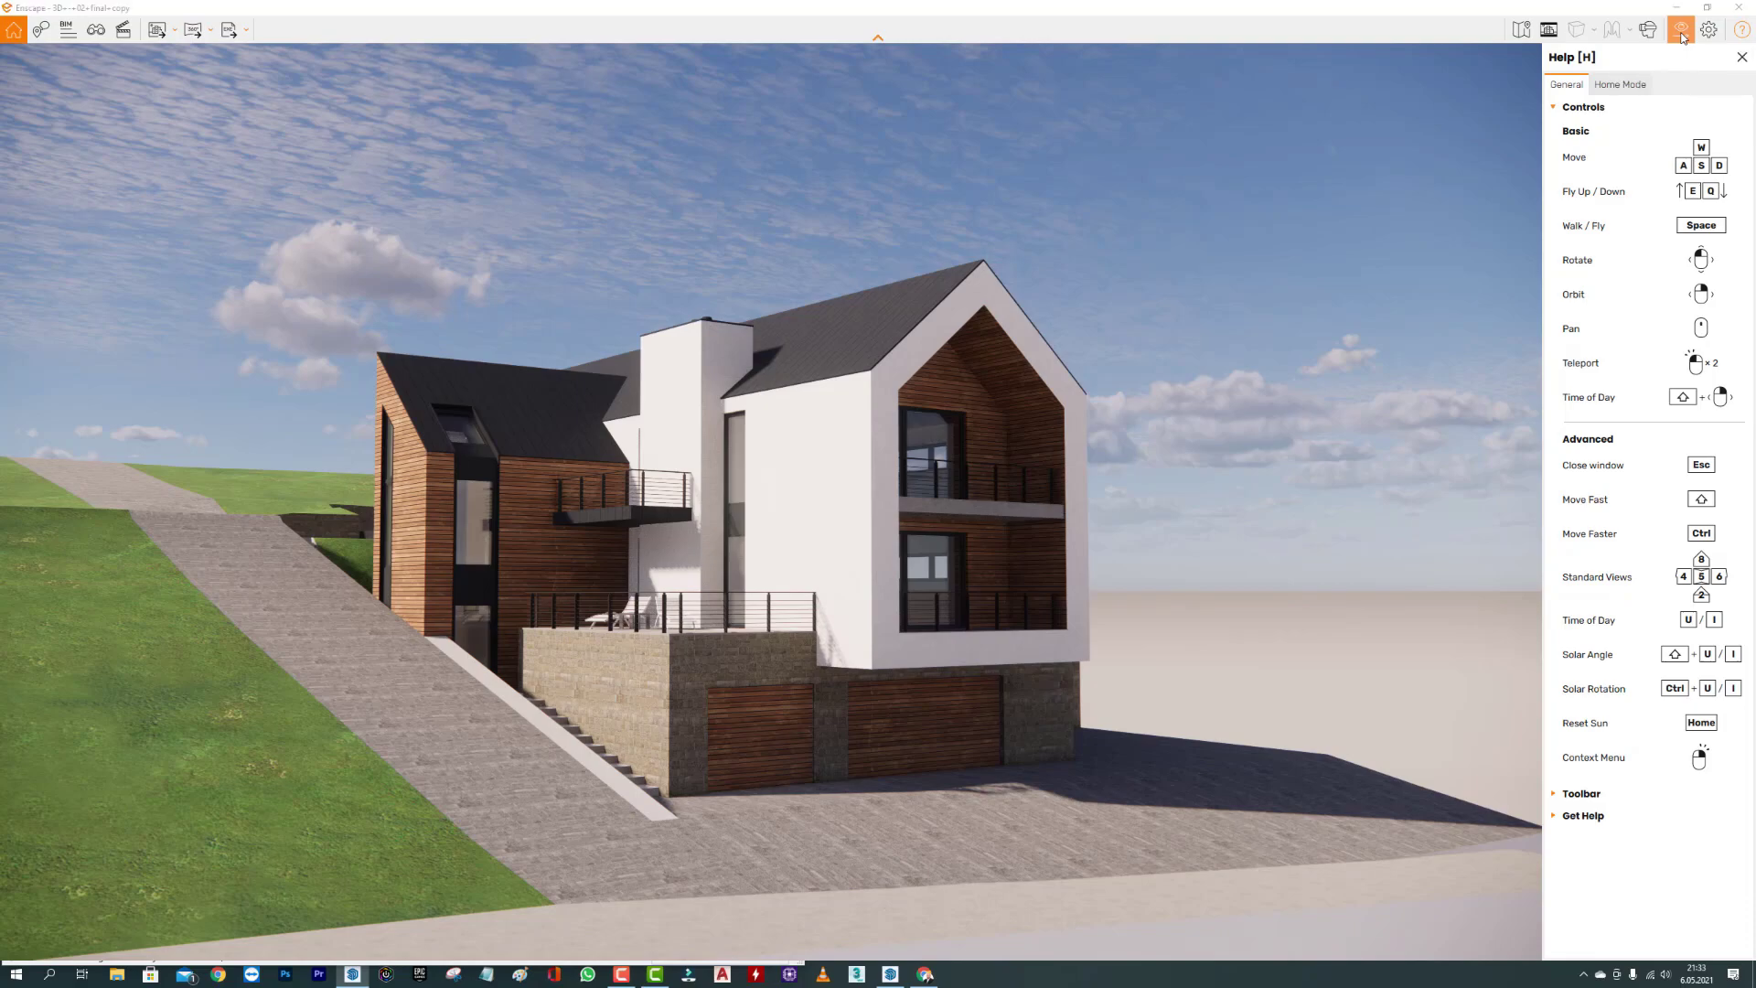
pyautogui.moveTo(886, 212); pyautogui.dragTo(989, 178)
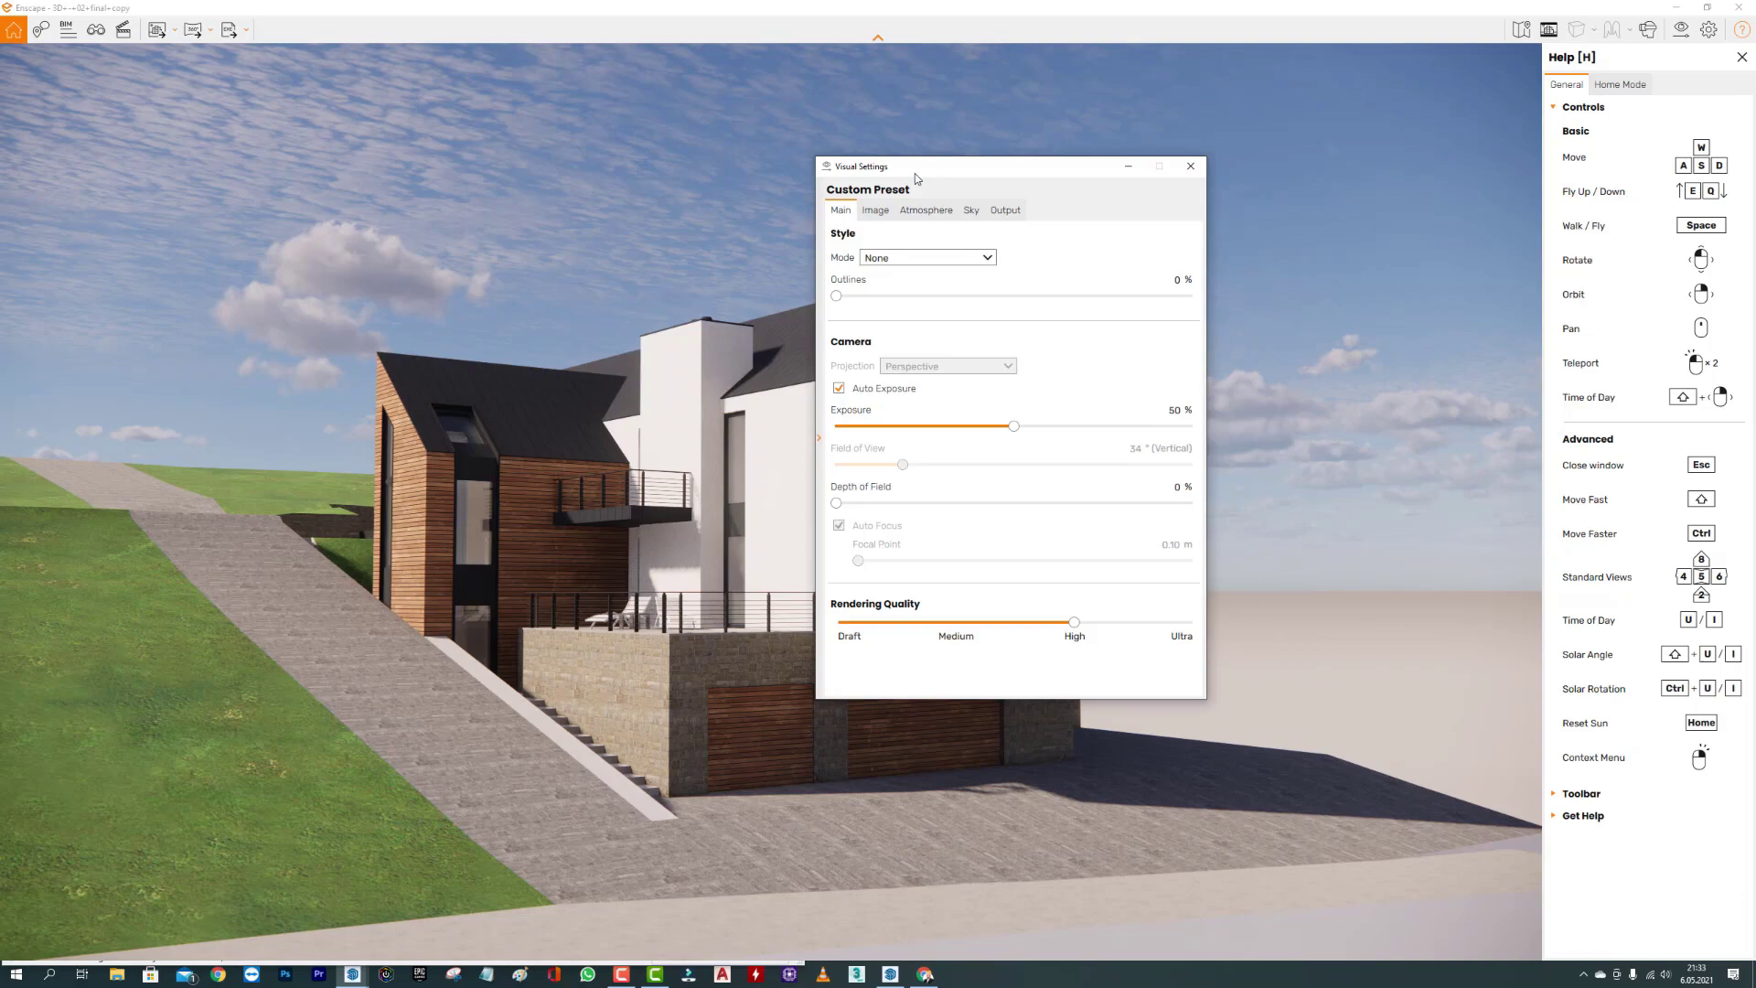
pyautogui.moveTo(951, 196); pyautogui.dragTo(967, 190)
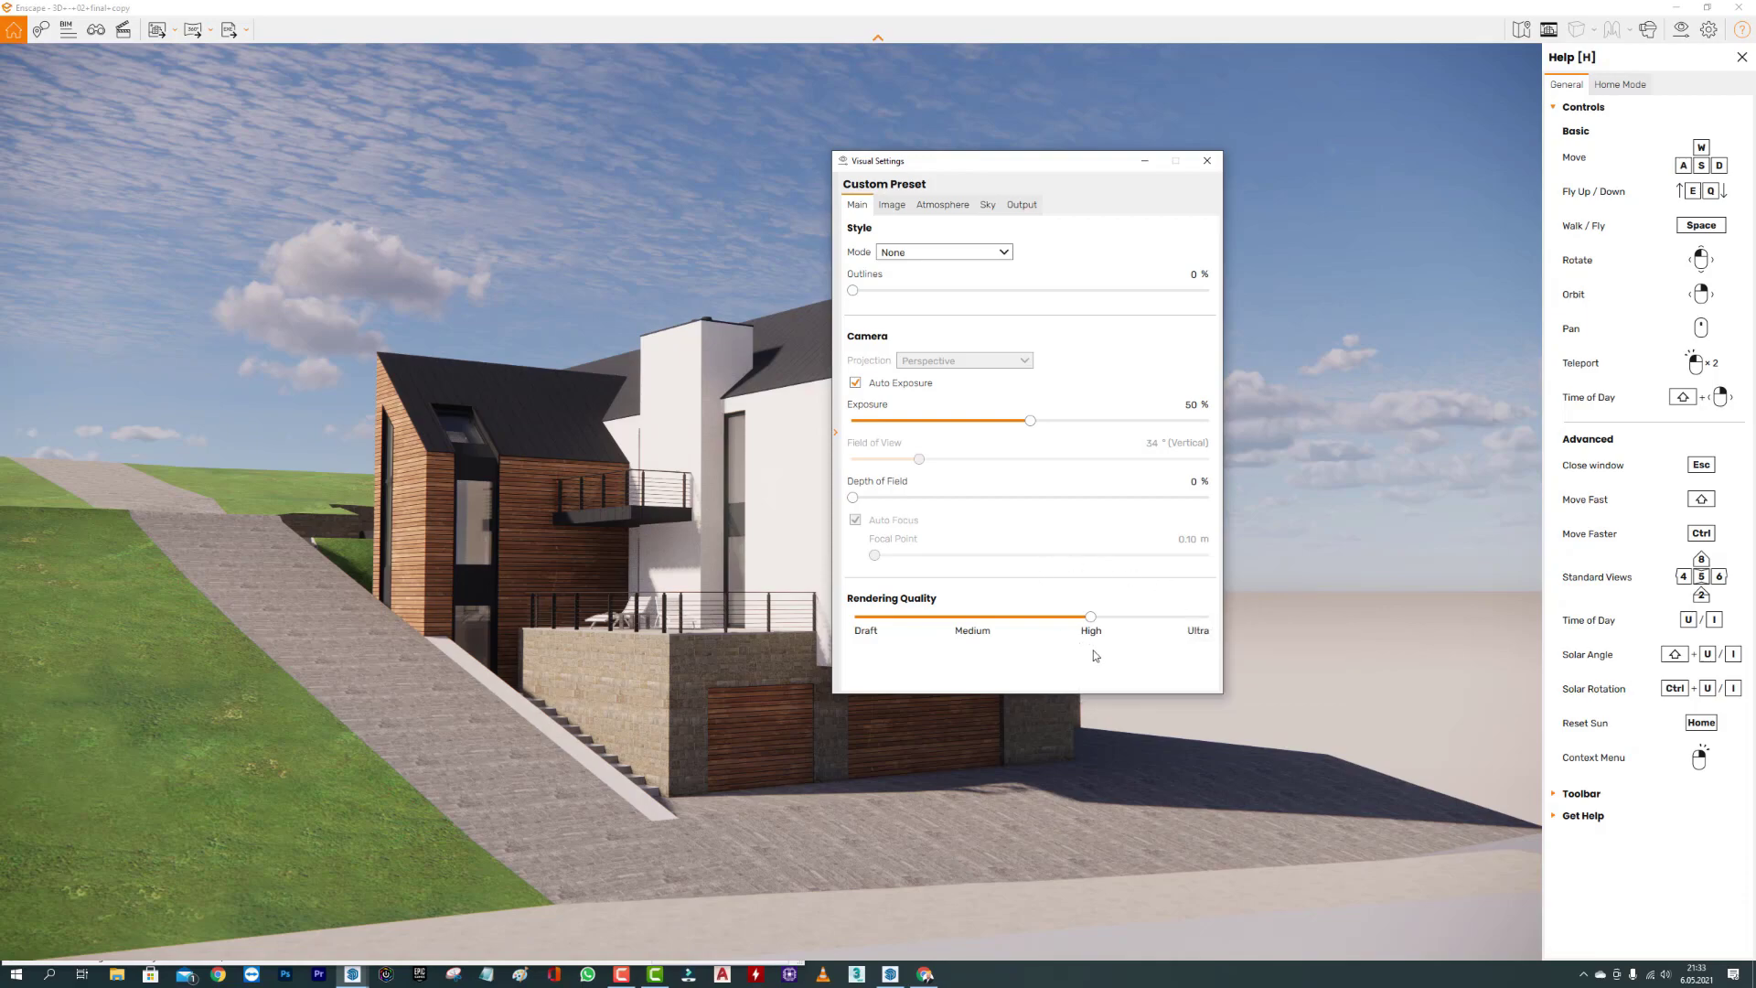
pyautogui.moveTo(982, 624)
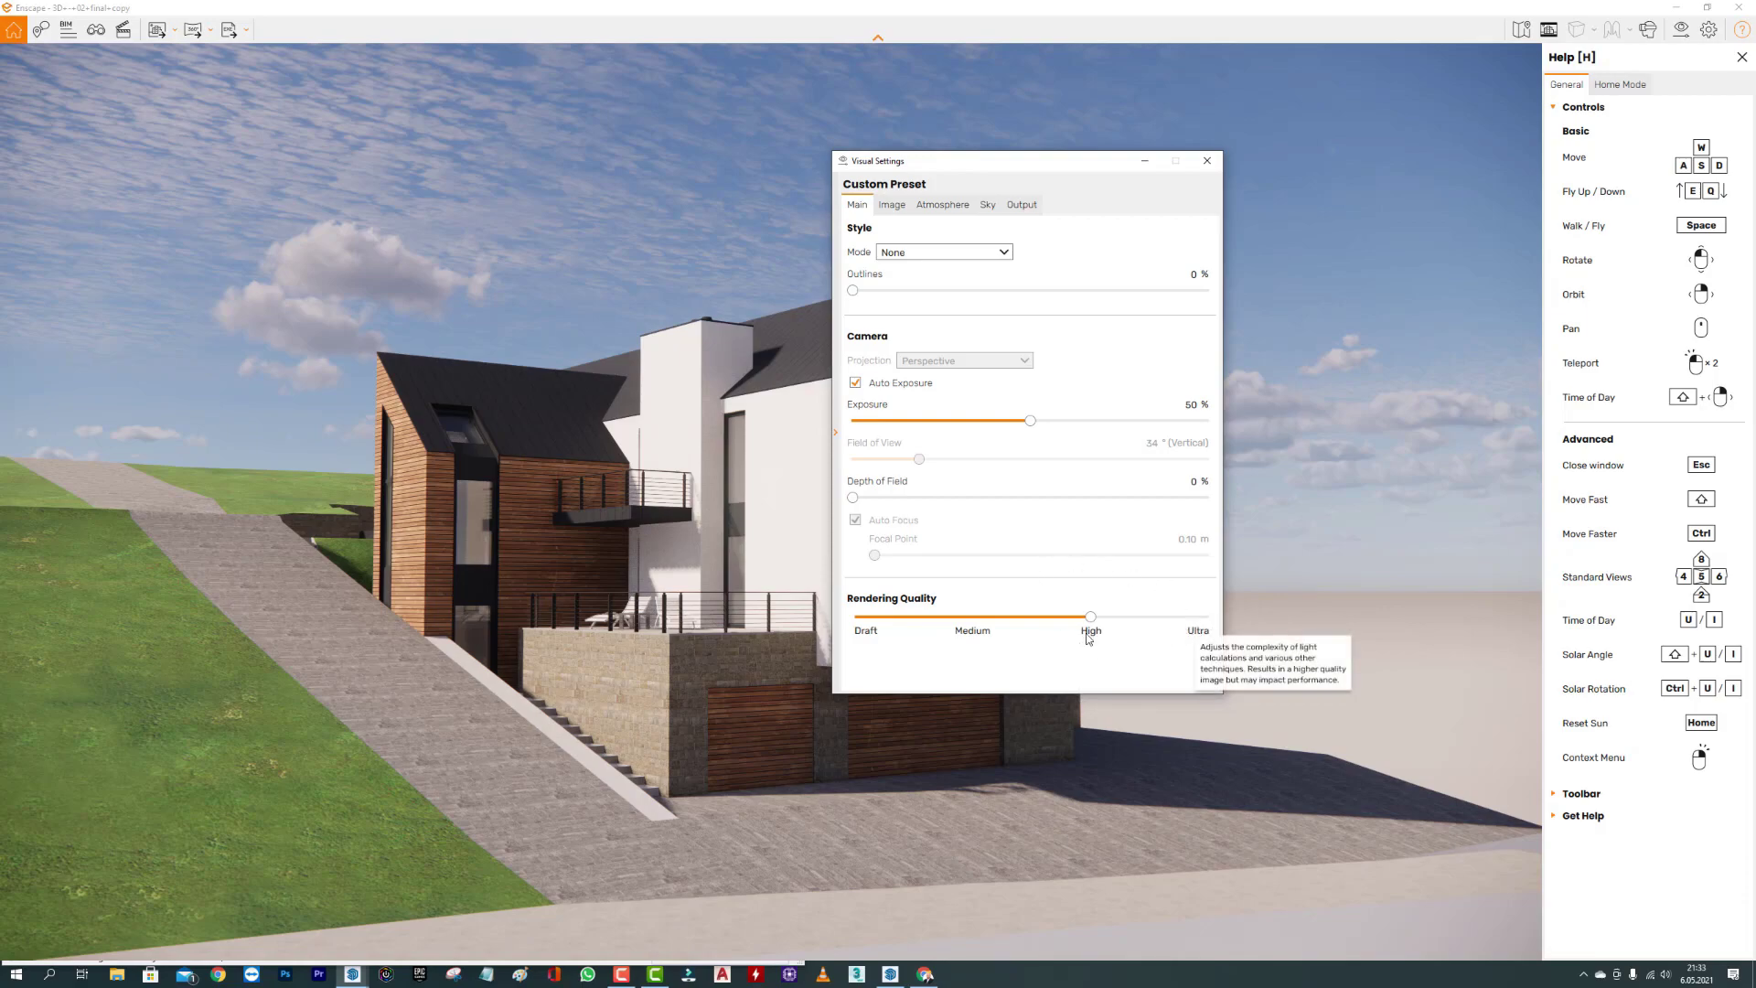
# Try Medium and Draft rendering quality, then set Rendering Quality to Ultra.
pyautogui.click(981, 628)
pyautogui.click(878, 631)
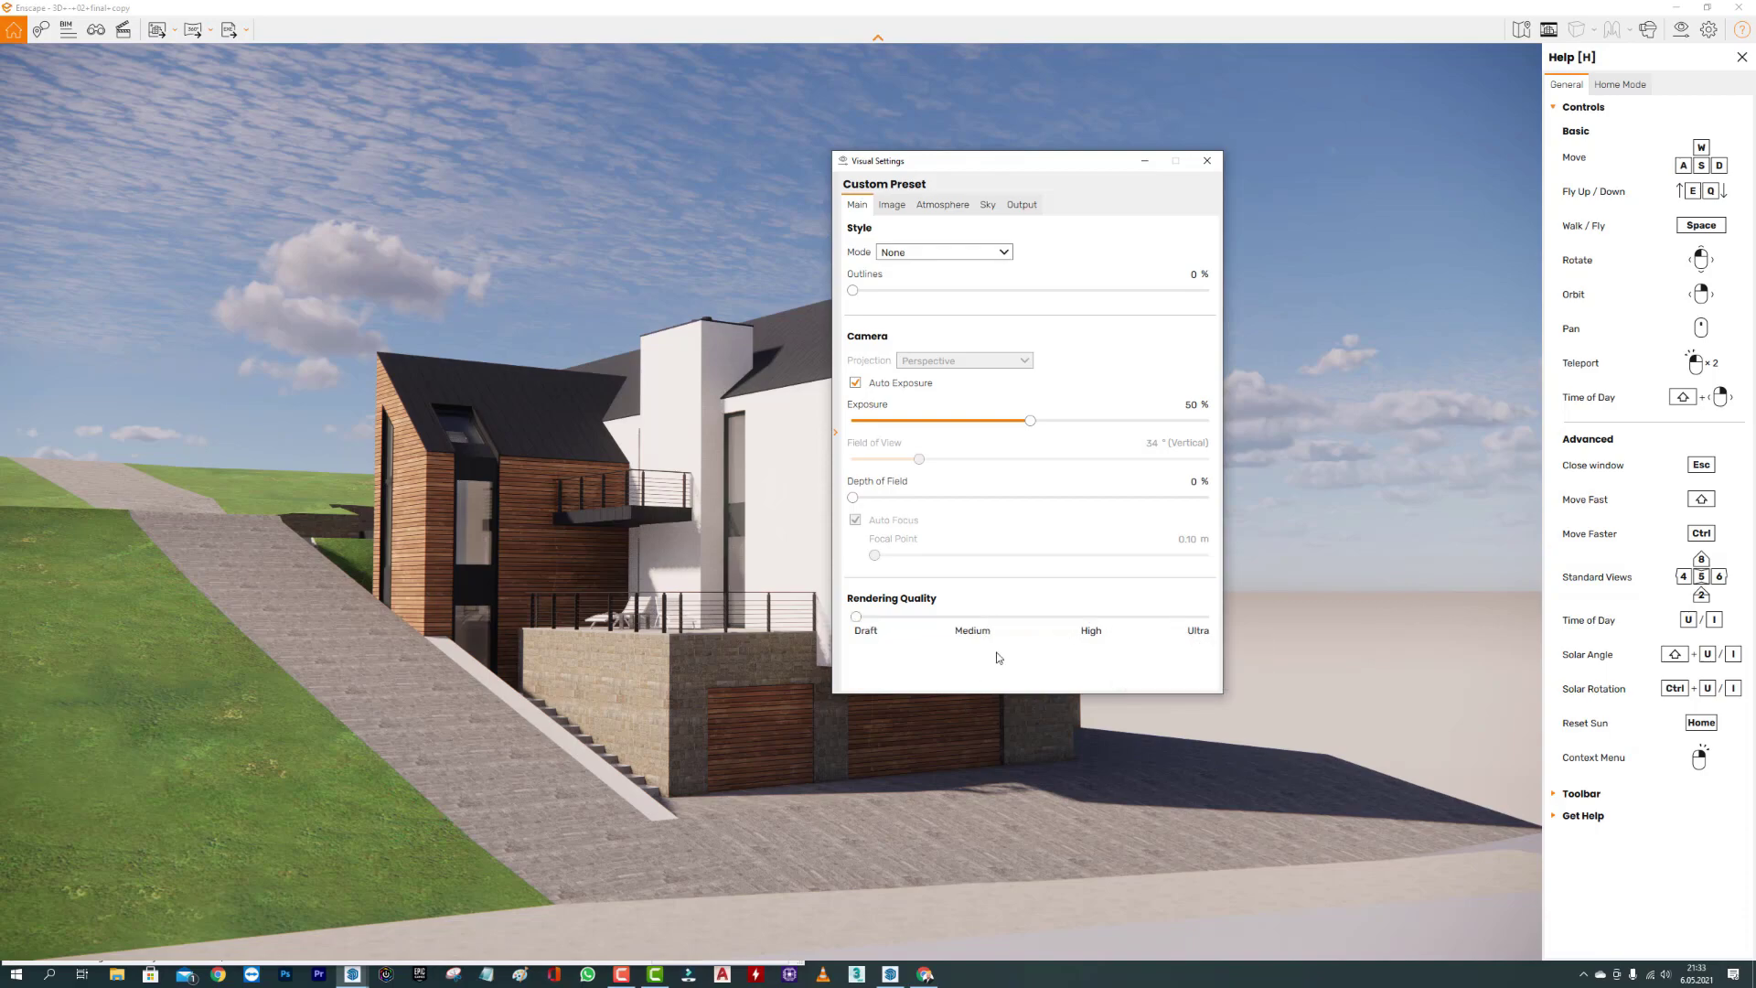
pyautogui.moveTo(1091, 170); pyautogui.dragTo(1343, 180)
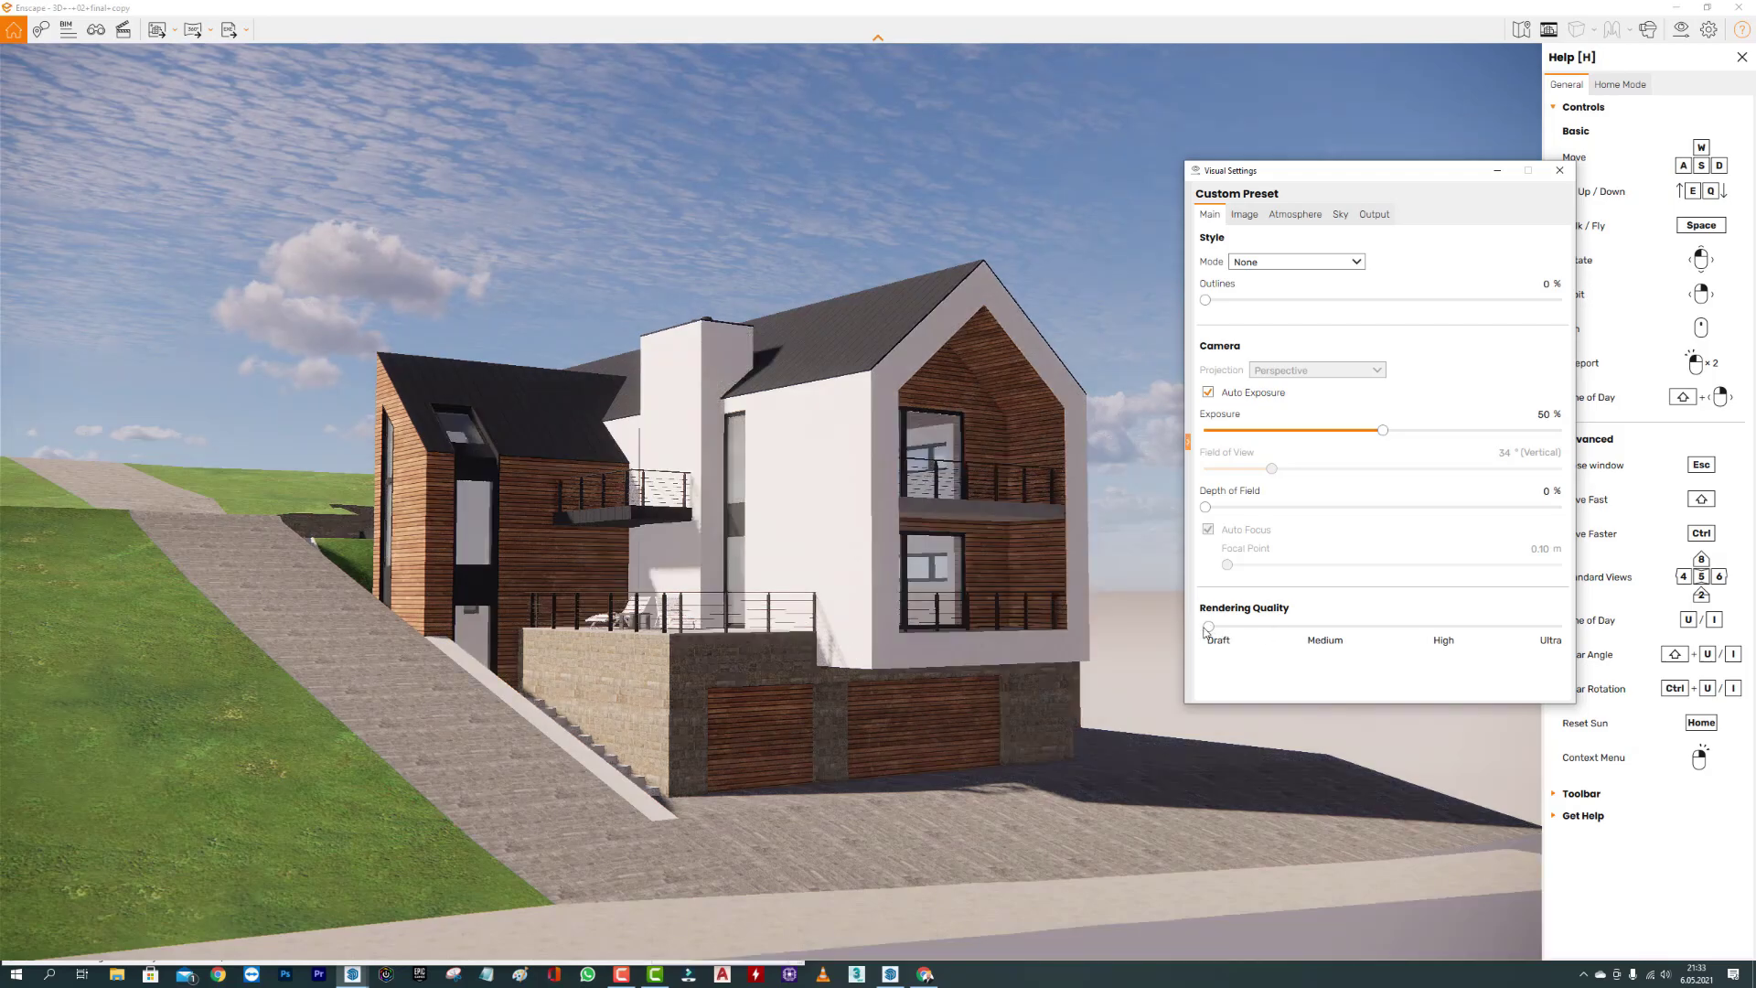
pyautogui.moveTo(1261, 633); pyautogui.dragTo(1562, 636)
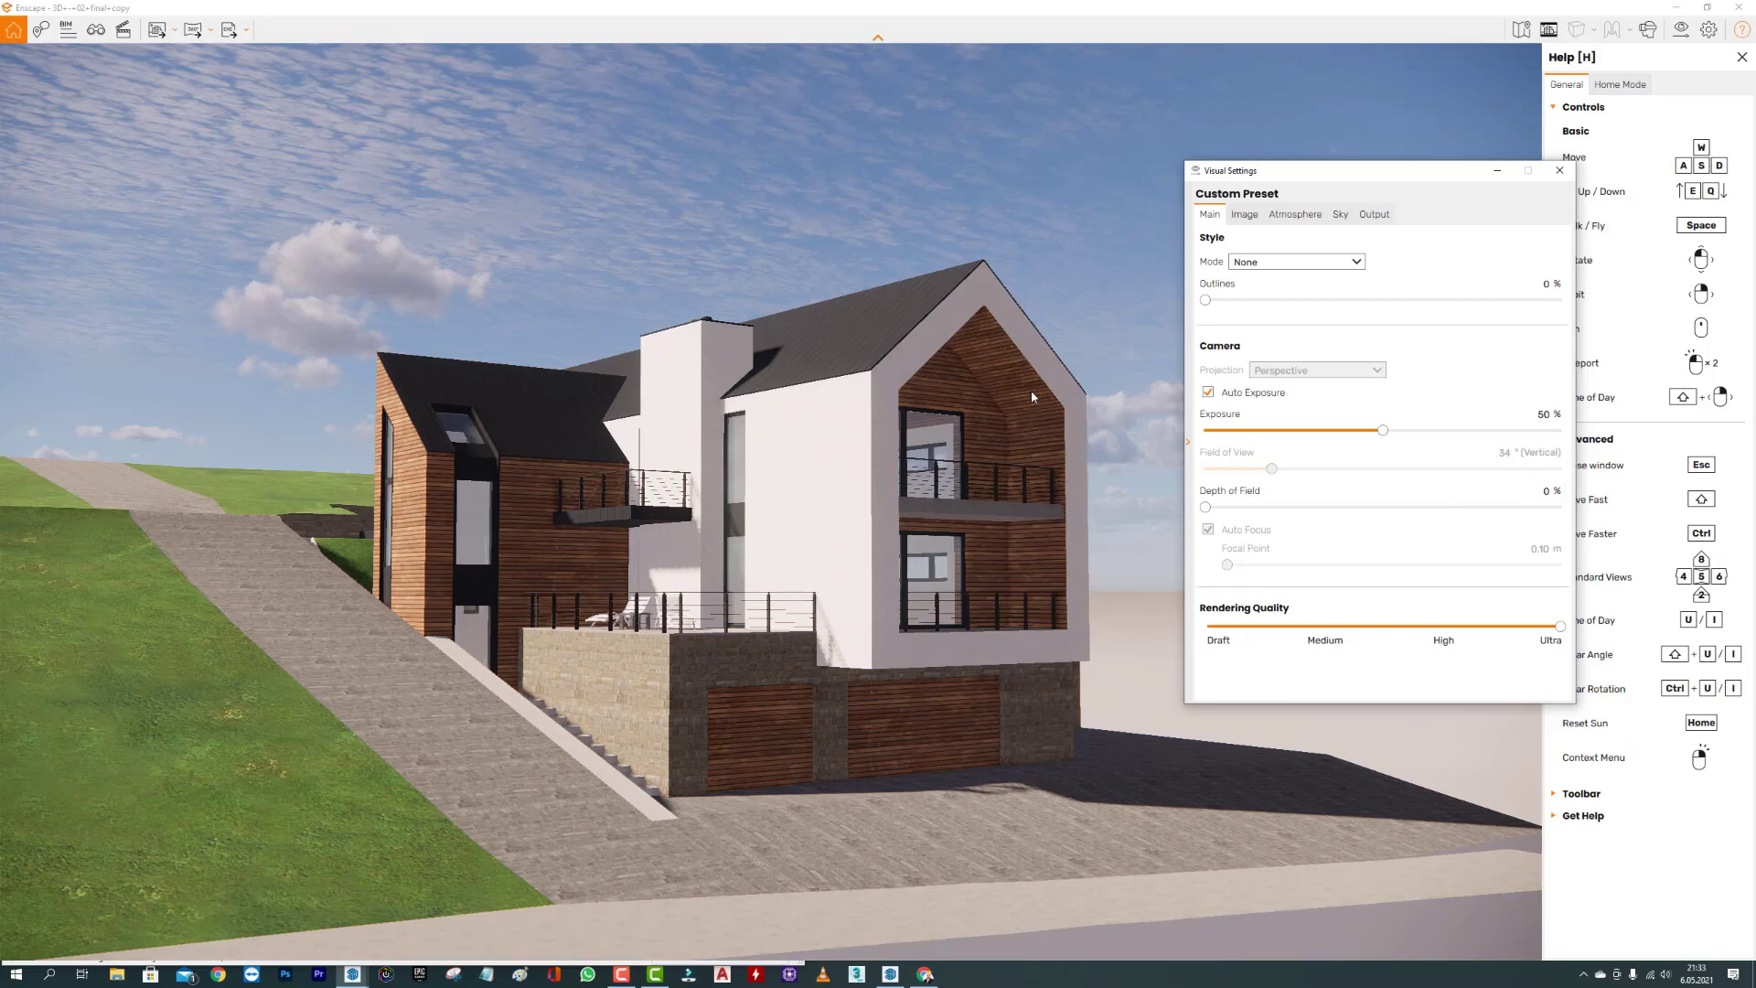
pyautogui.moveTo(1269, 184); pyautogui.dragTo(1102, 276)
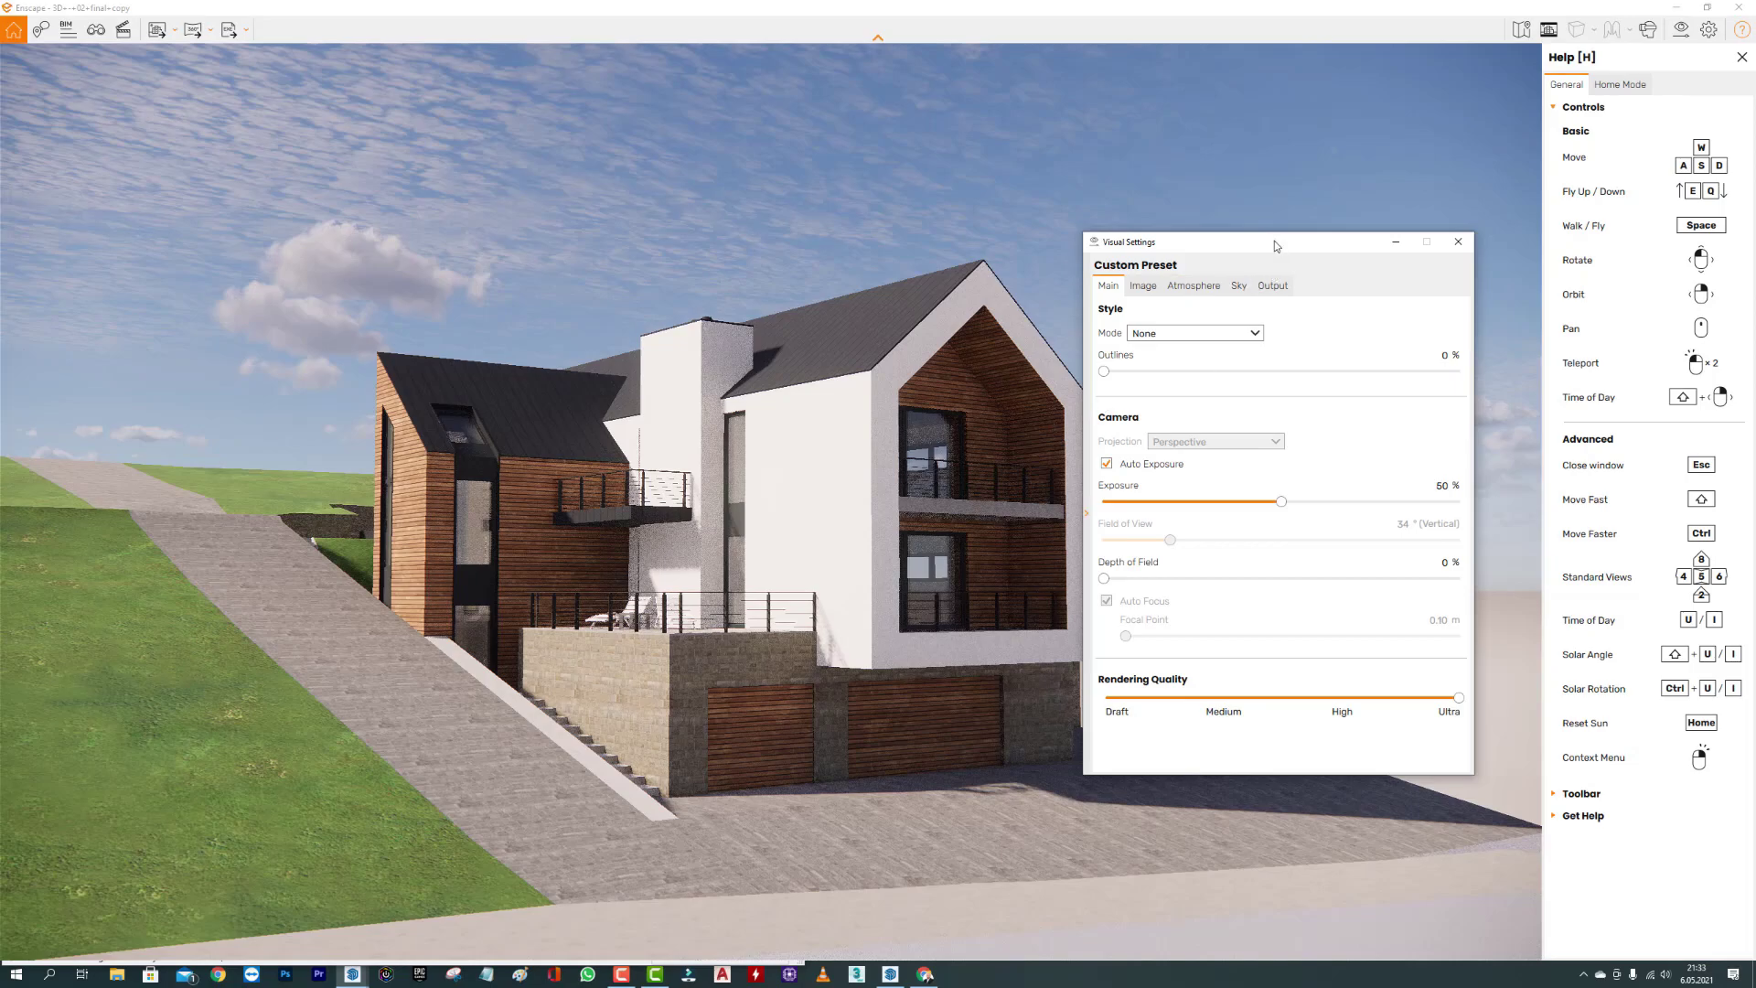
pyautogui.moveTo(1276, 245); pyautogui.dragTo(1208, 238)
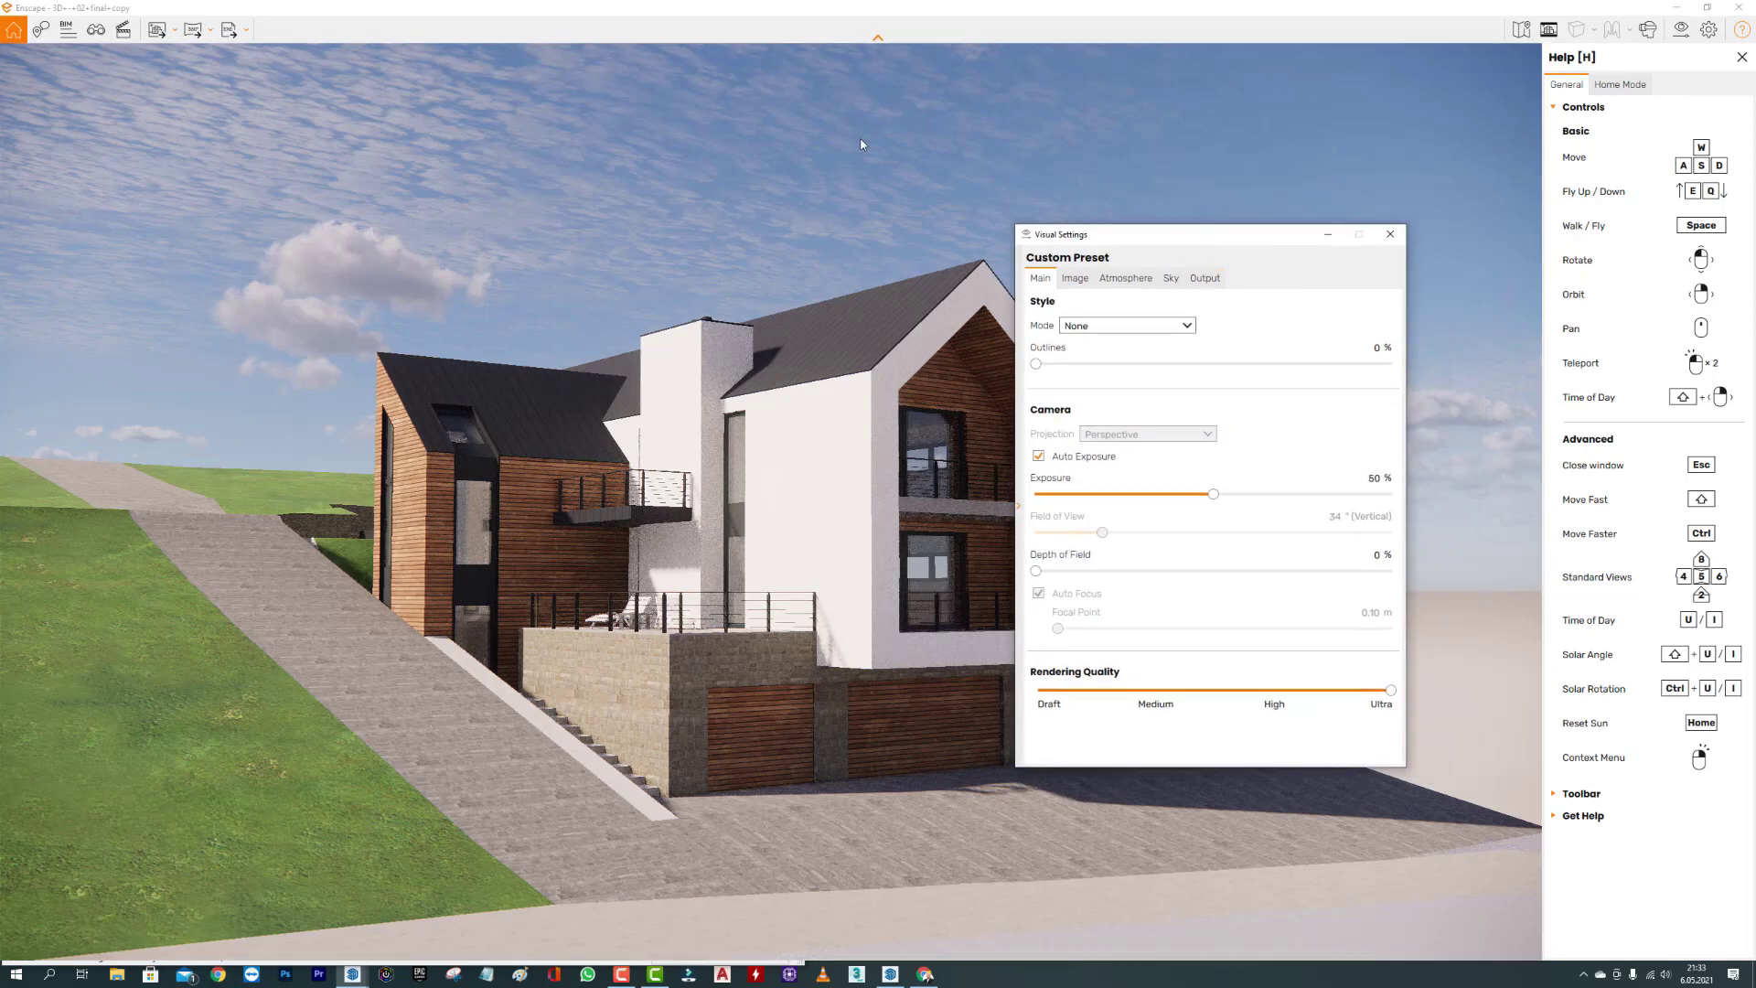
# In the Sky settings, preview the White Cubes and Urban horizons.
pyautogui.click(1152, 279)
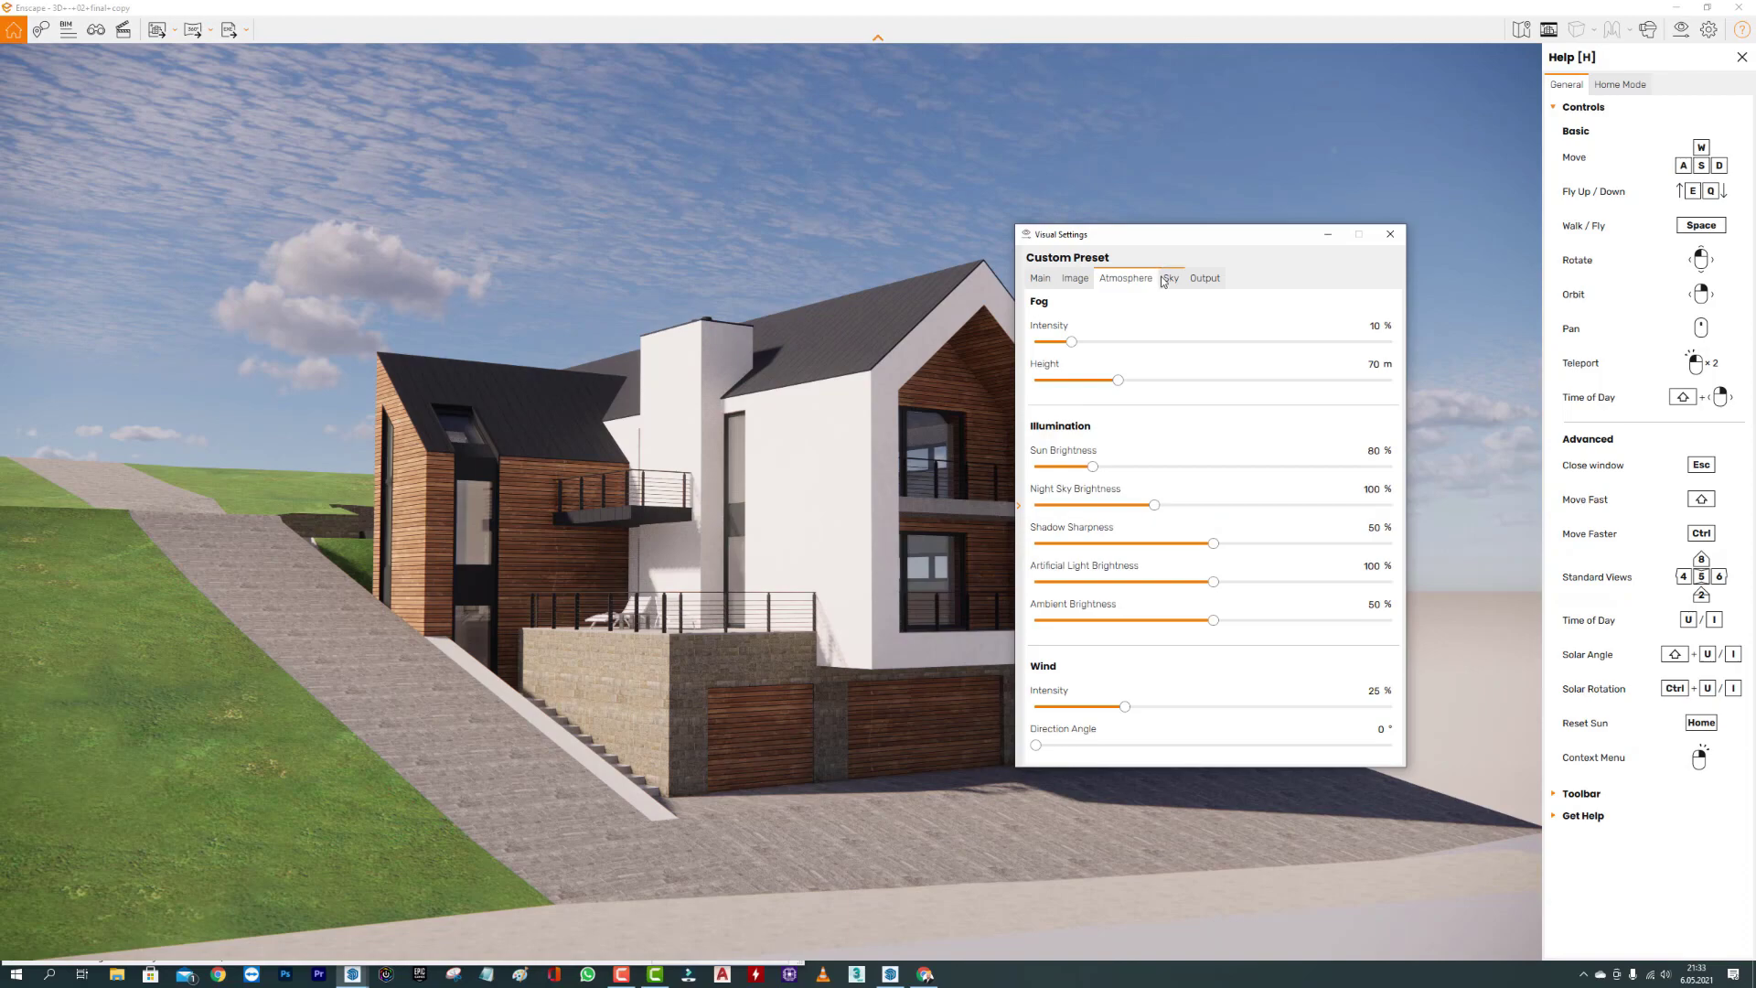
pyautogui.click(1167, 279)
pyautogui.moveTo(1186, 239); pyautogui.dragTo(1016, 232)
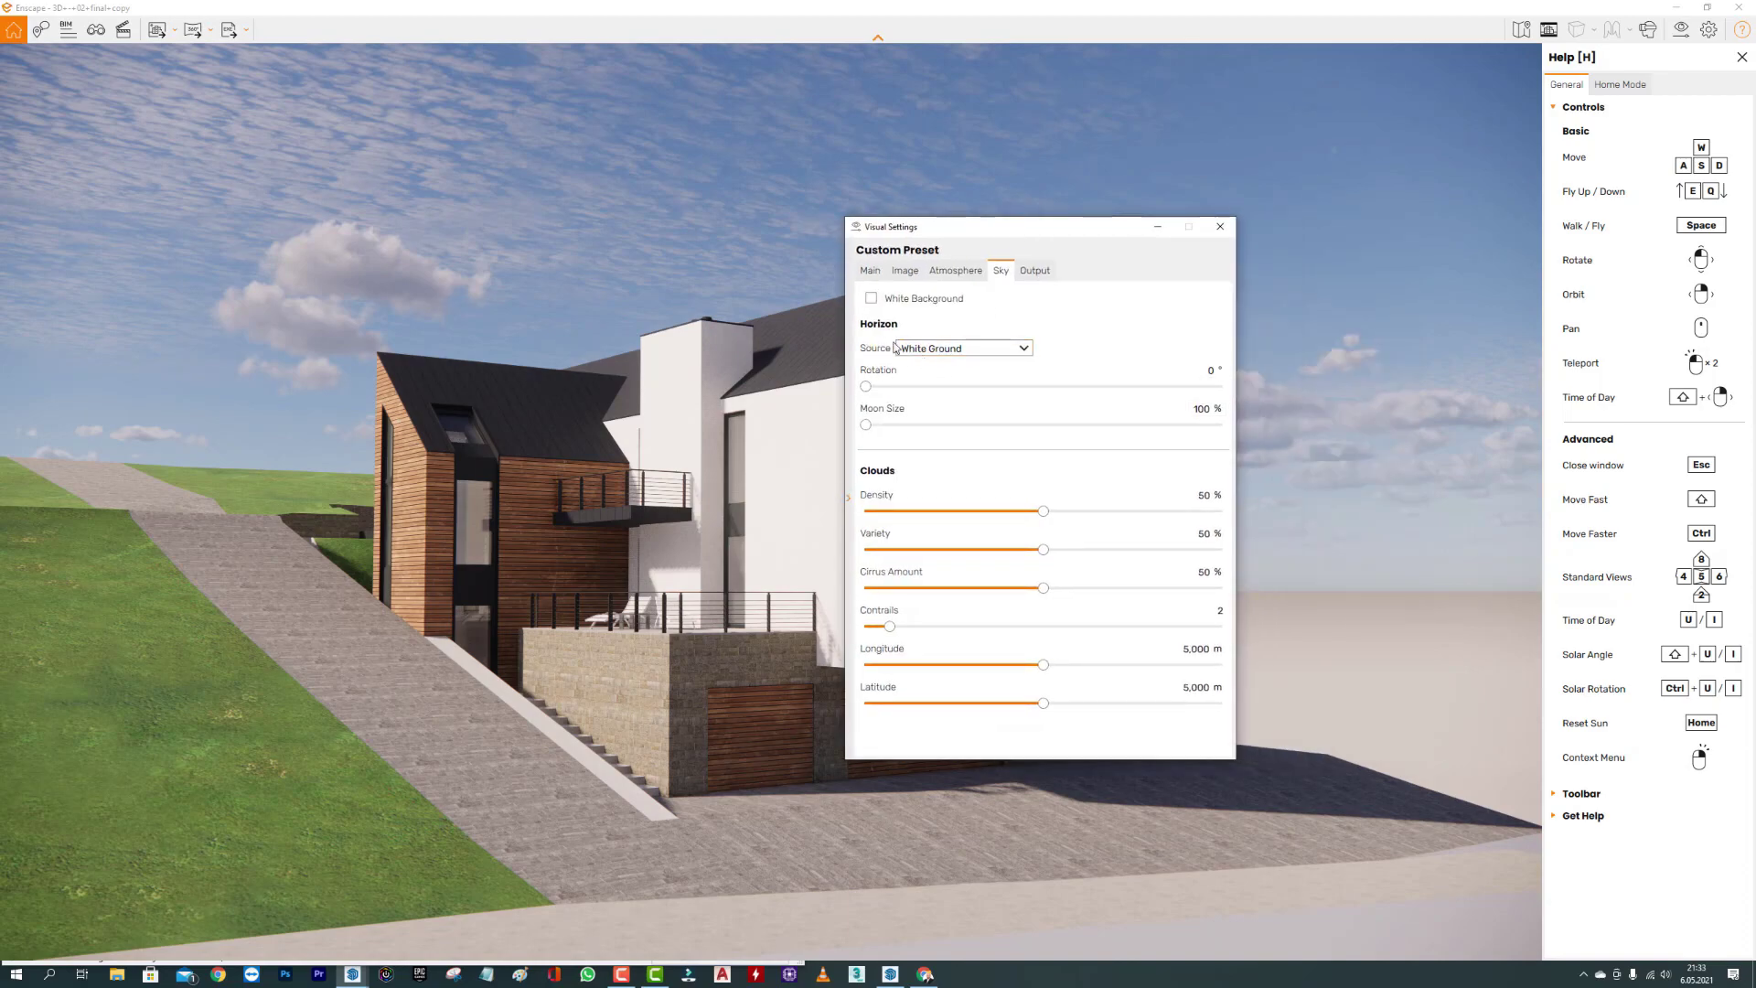
pyautogui.click(944, 351)
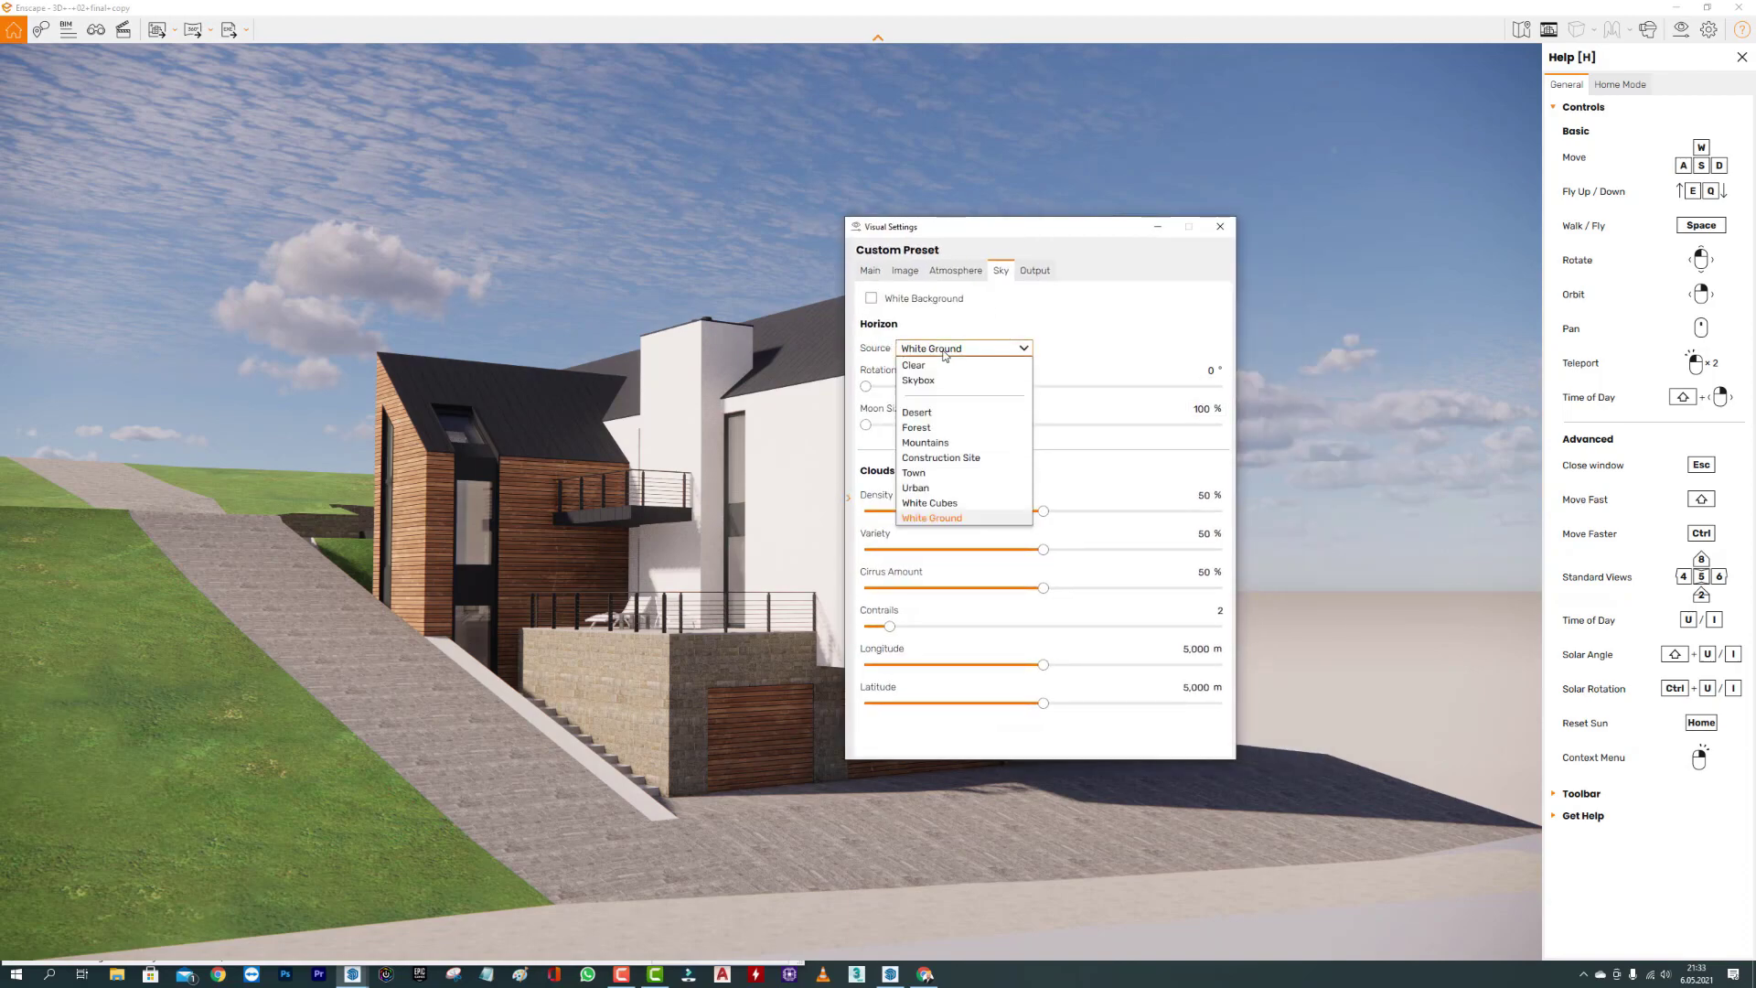
pyautogui.click(938, 504)
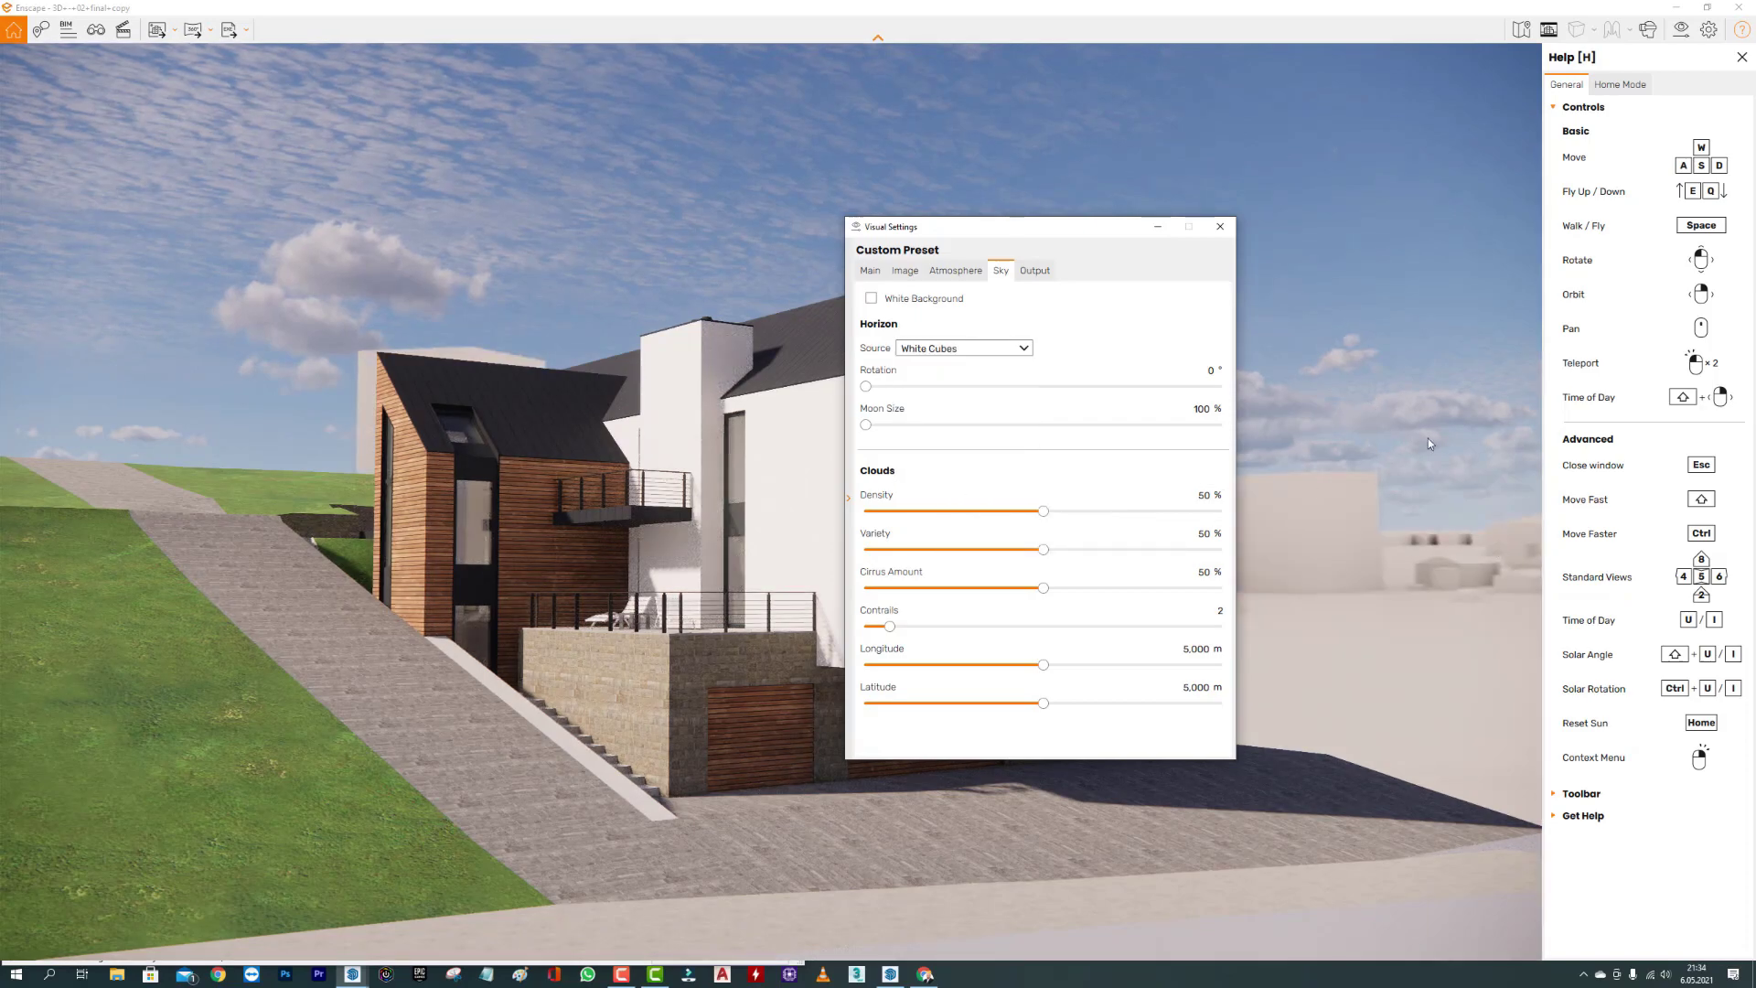
pyautogui.moveTo(1056, 232); pyautogui.dragTo(921, 212)
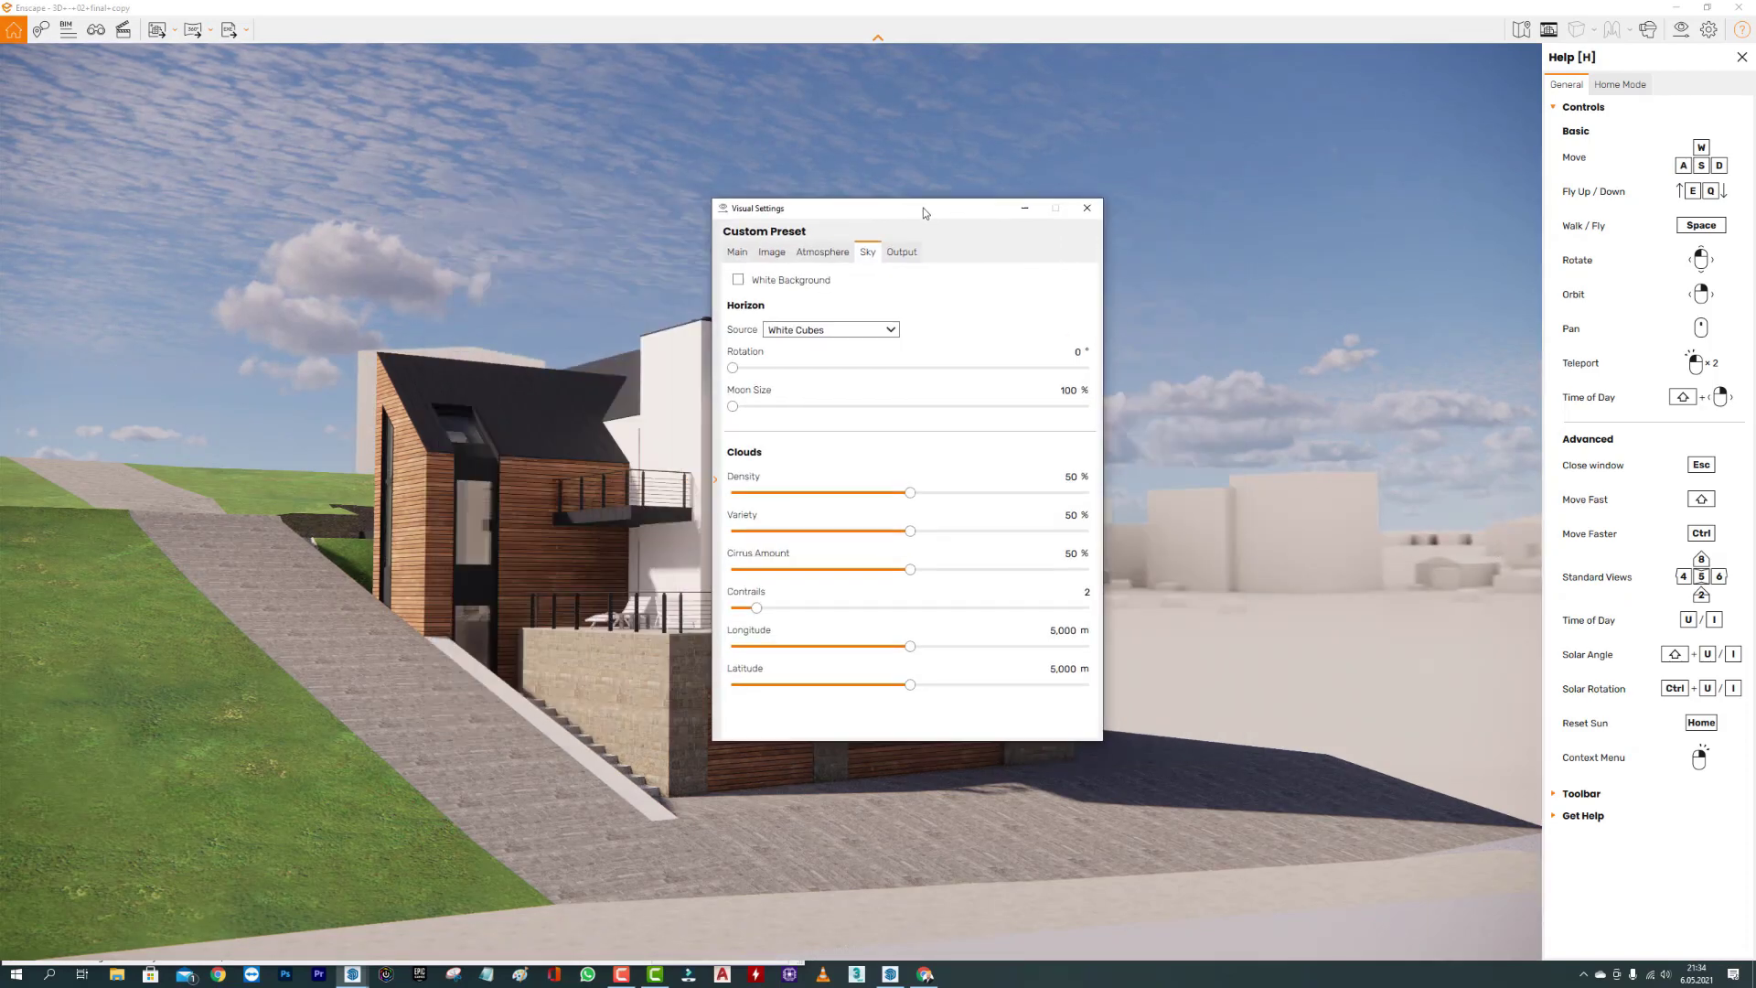
pyautogui.click(801, 329)
pyautogui.click(792, 468)
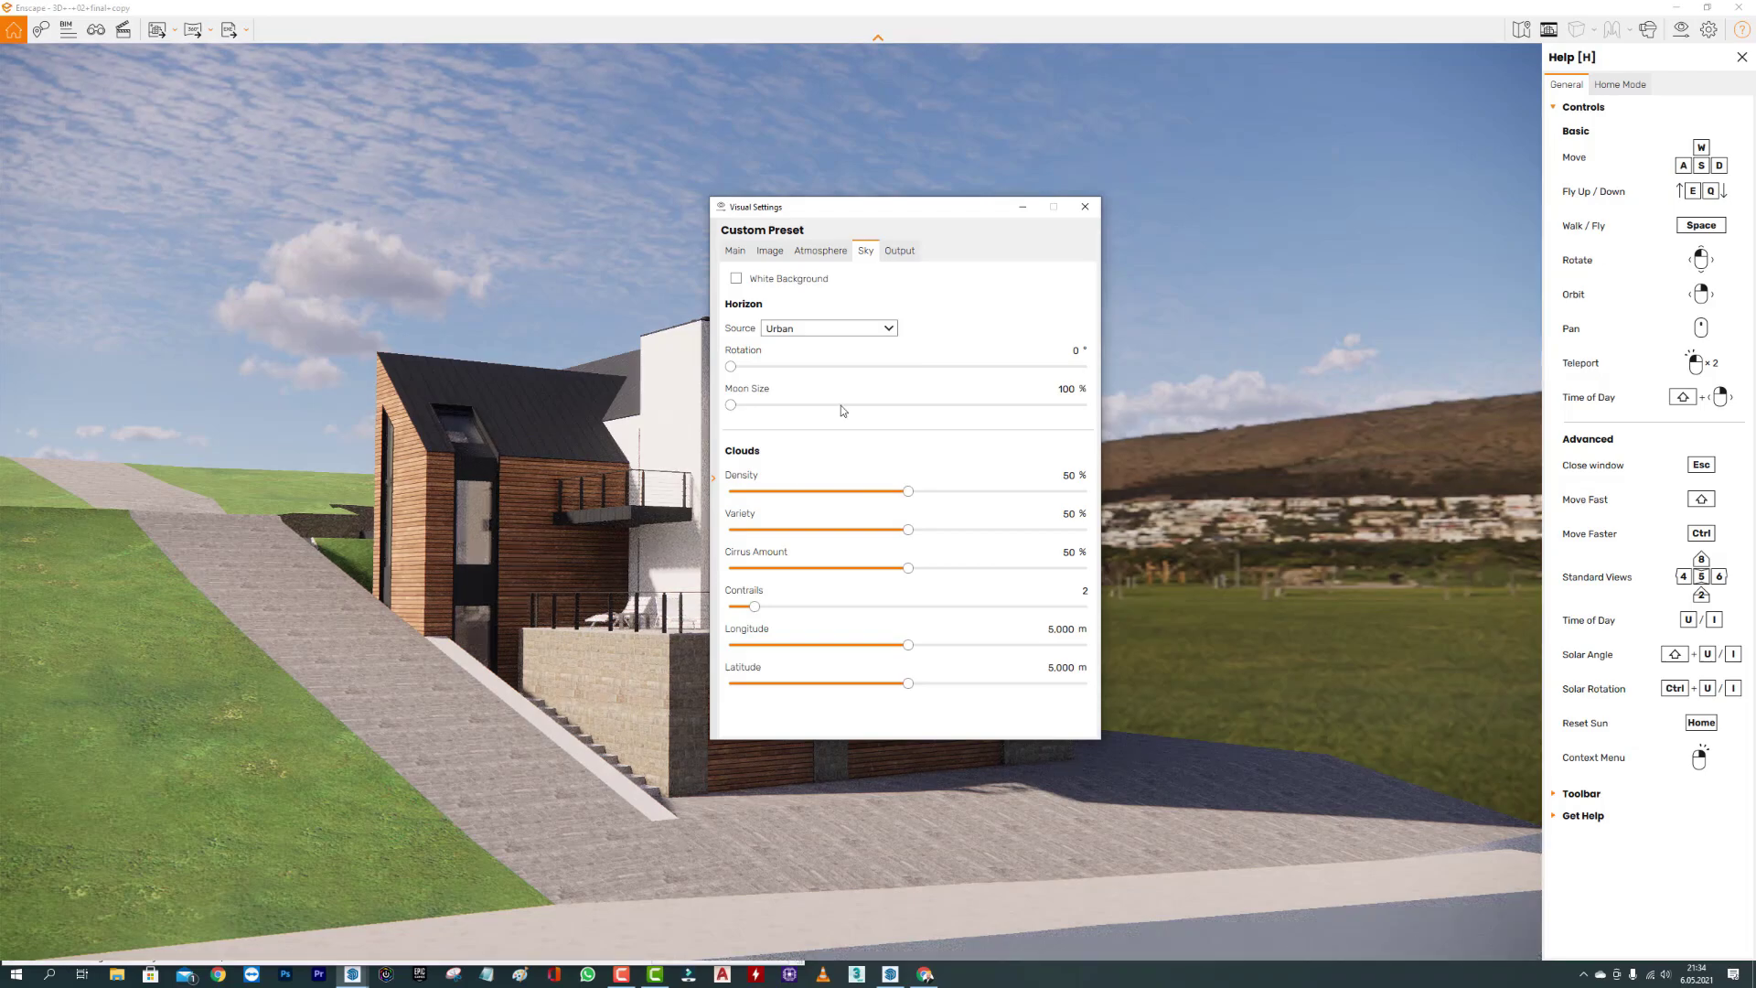
# Preview the Mountains and Desert horizons on the house render.
pyautogui.moveTo(921, 205); pyautogui.dragTo(791, 173)
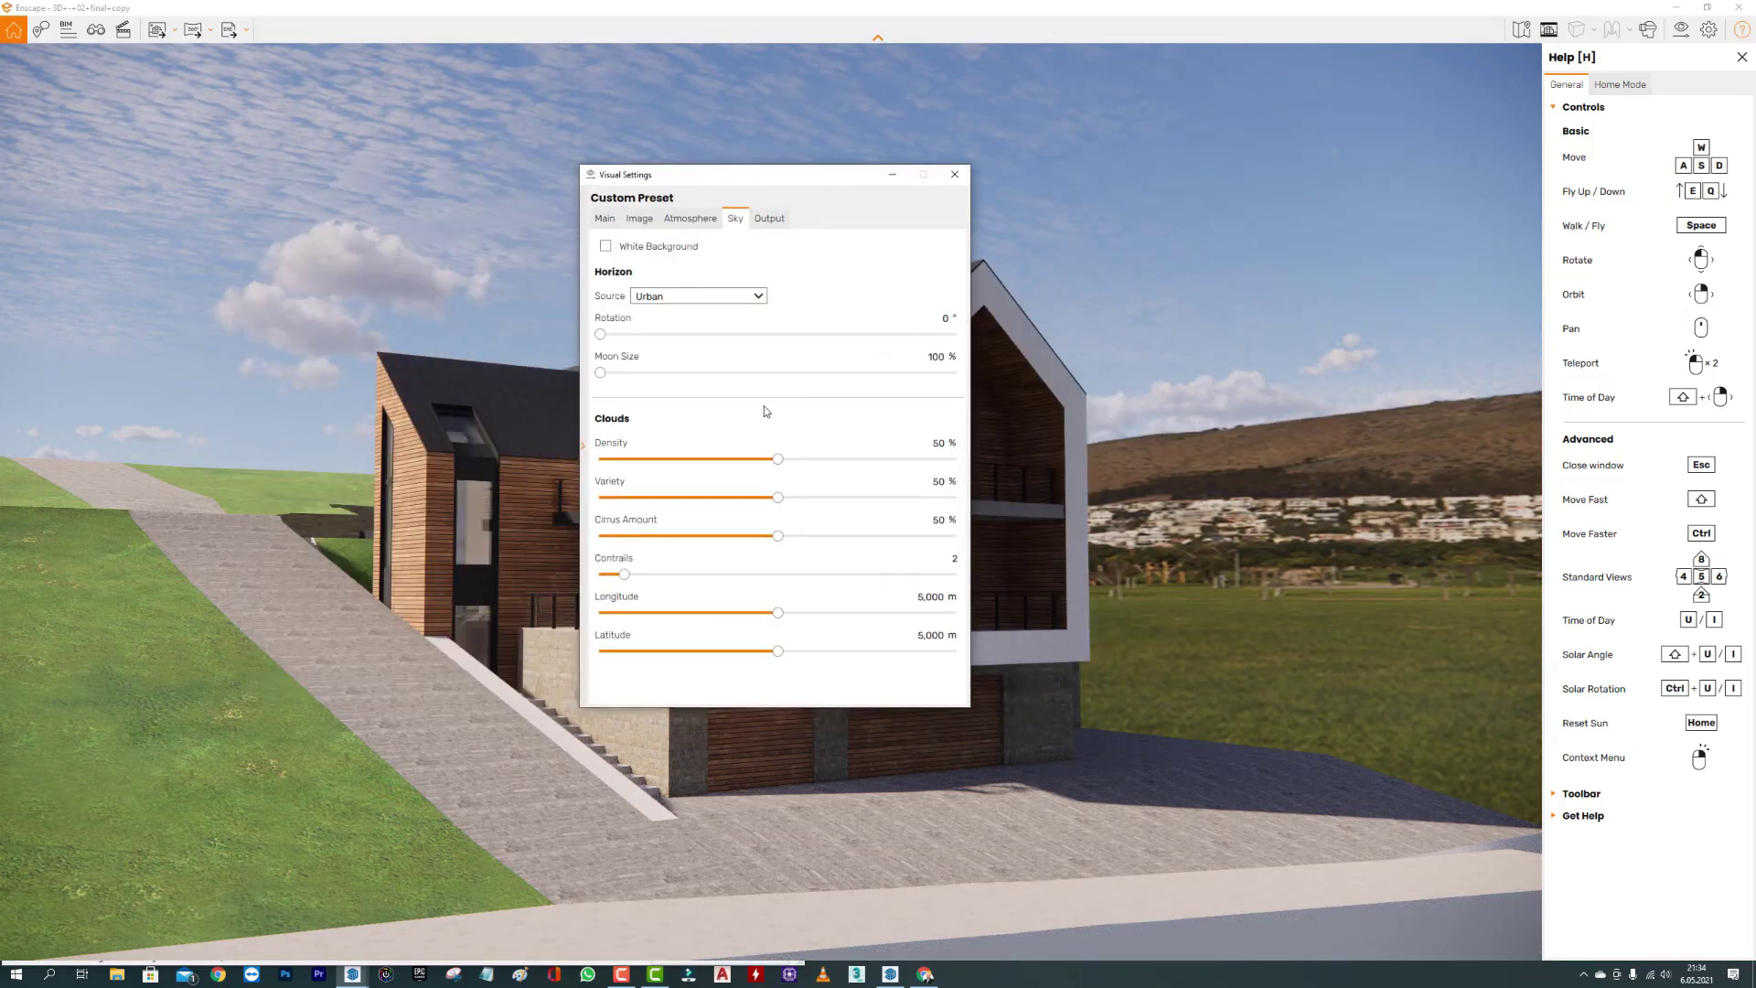
pyautogui.click(699, 295)
pyautogui.click(695, 405)
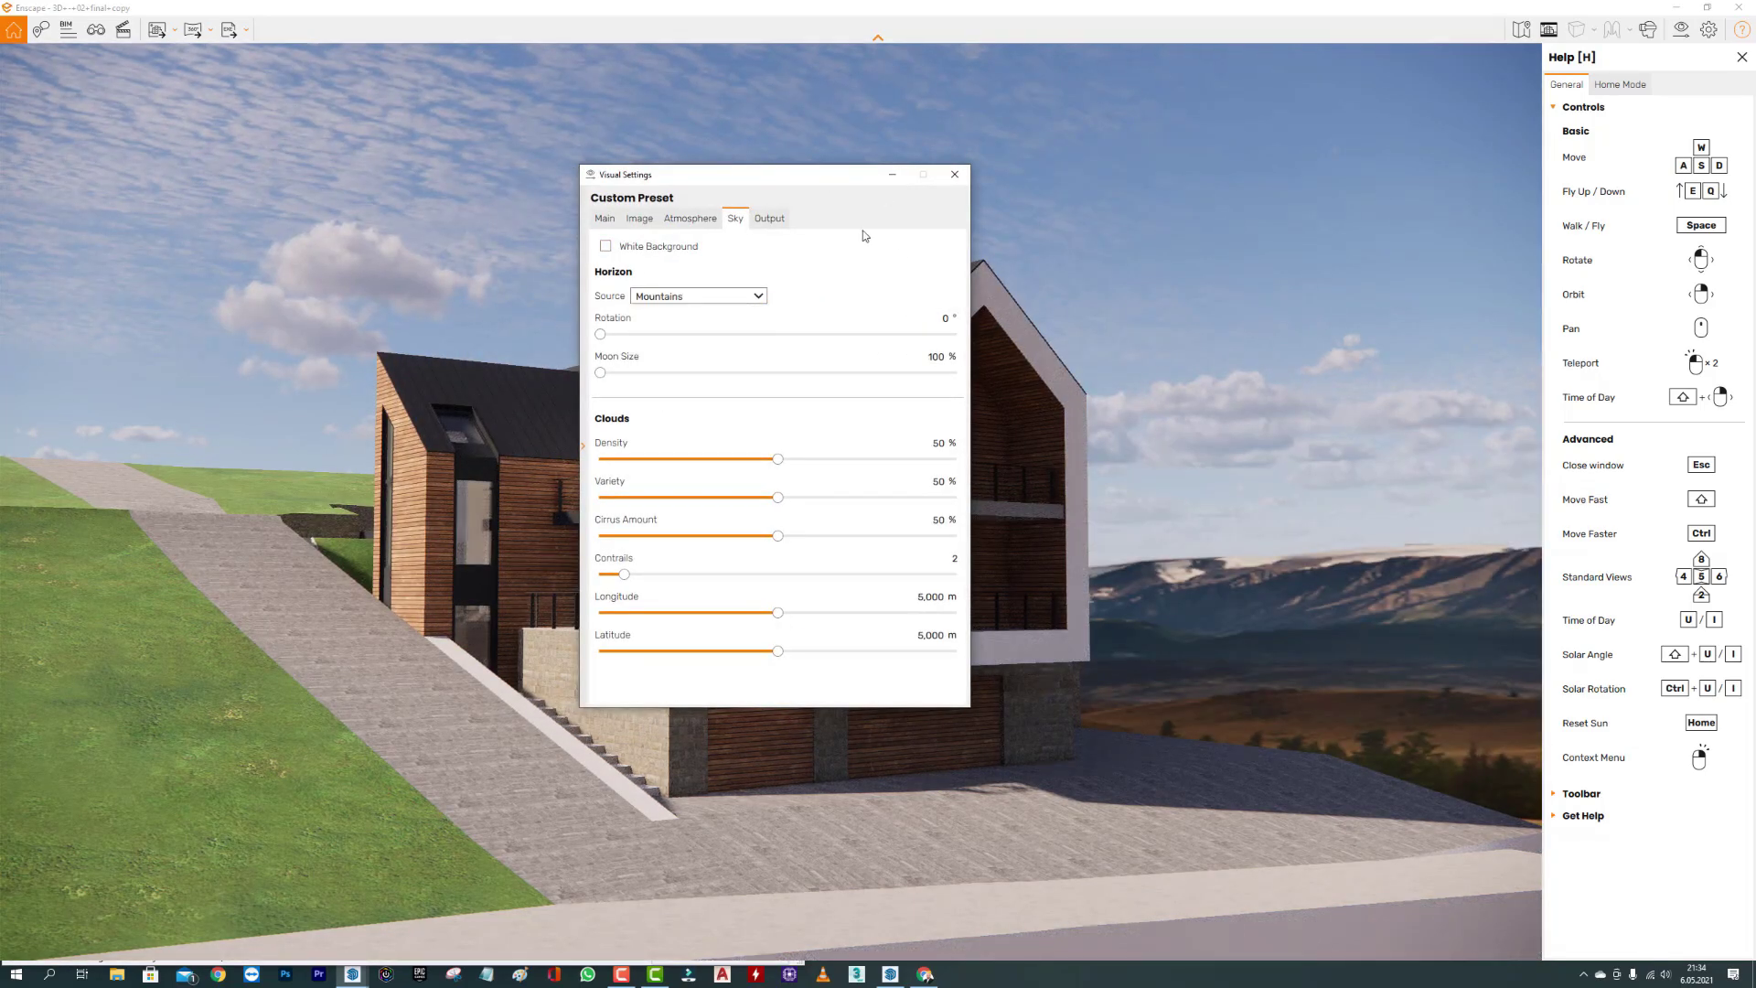
pyautogui.moveTo(801, 185)
pyautogui.mouseDown()
pyautogui.moveTo(1468, 306)
pyautogui.moveTo(906, 155)
pyautogui.mouseUp()
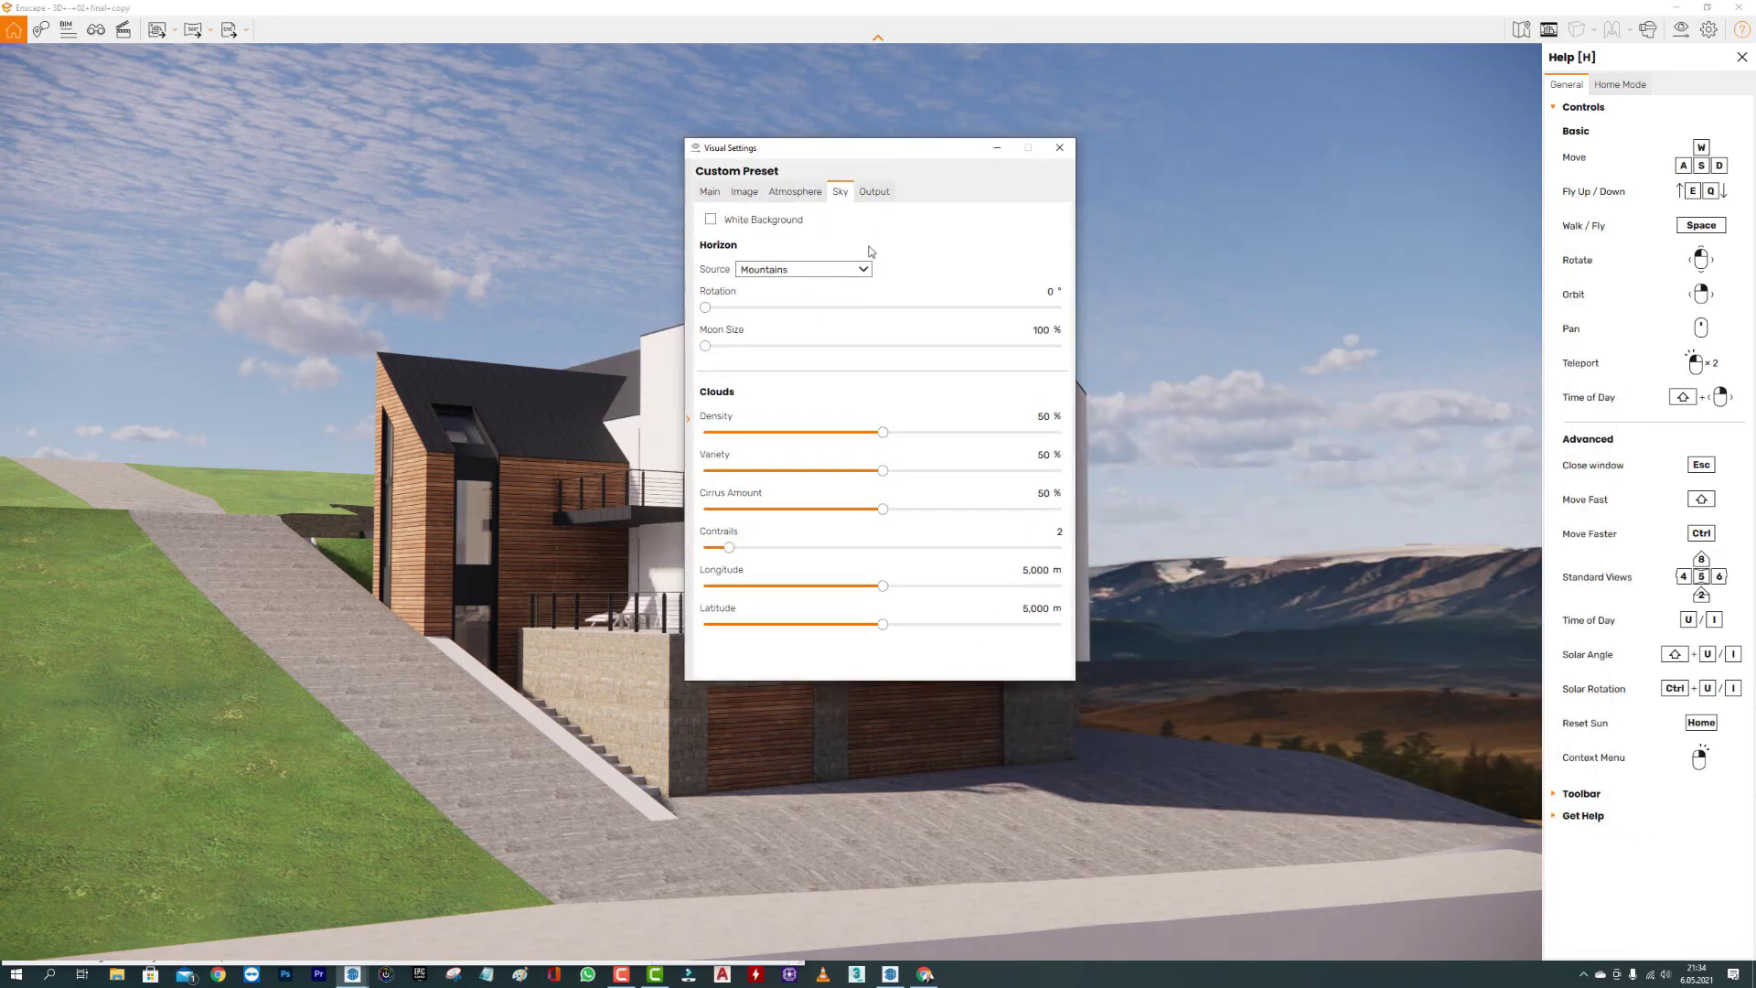
pyautogui.click(805, 269)
pyautogui.click(785, 329)
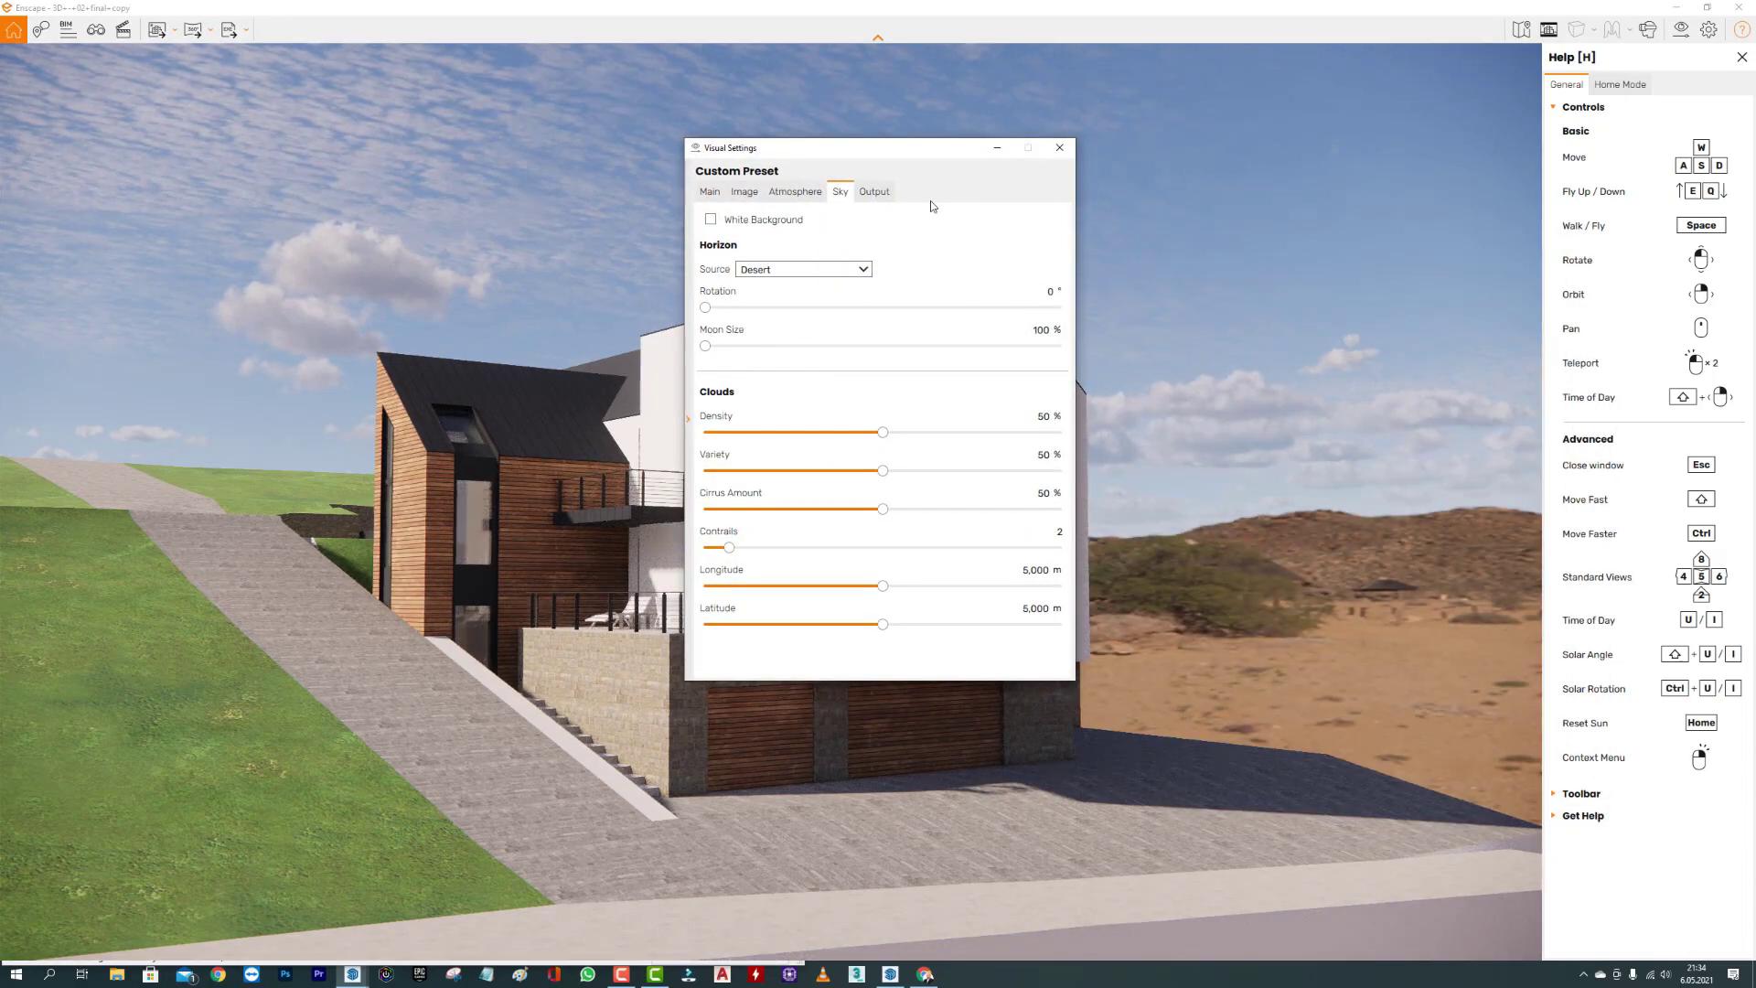
# Set Horizon Source to Skybox, pick abandoned_tank_farm_02_8k.hdr, and view its HDRI page.
pyautogui.moveTo(884, 159); pyautogui.dragTo(1054, 175)
pyautogui.click(960, 288)
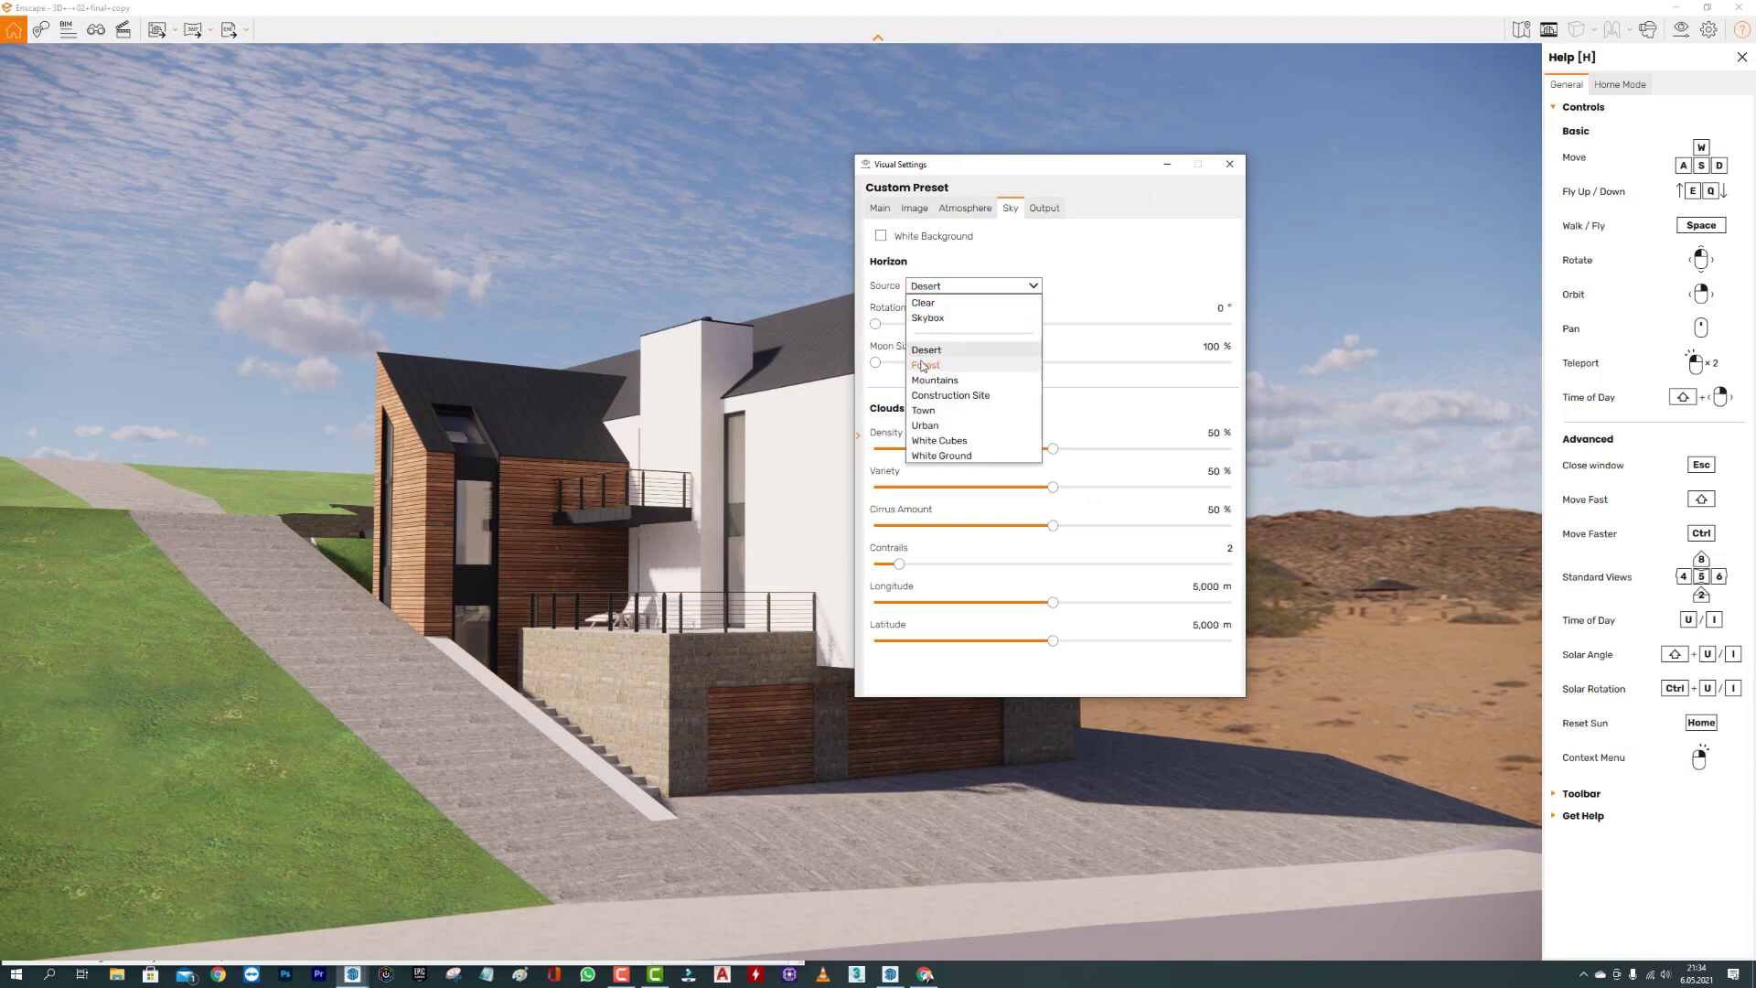
pyautogui.click(935, 323)
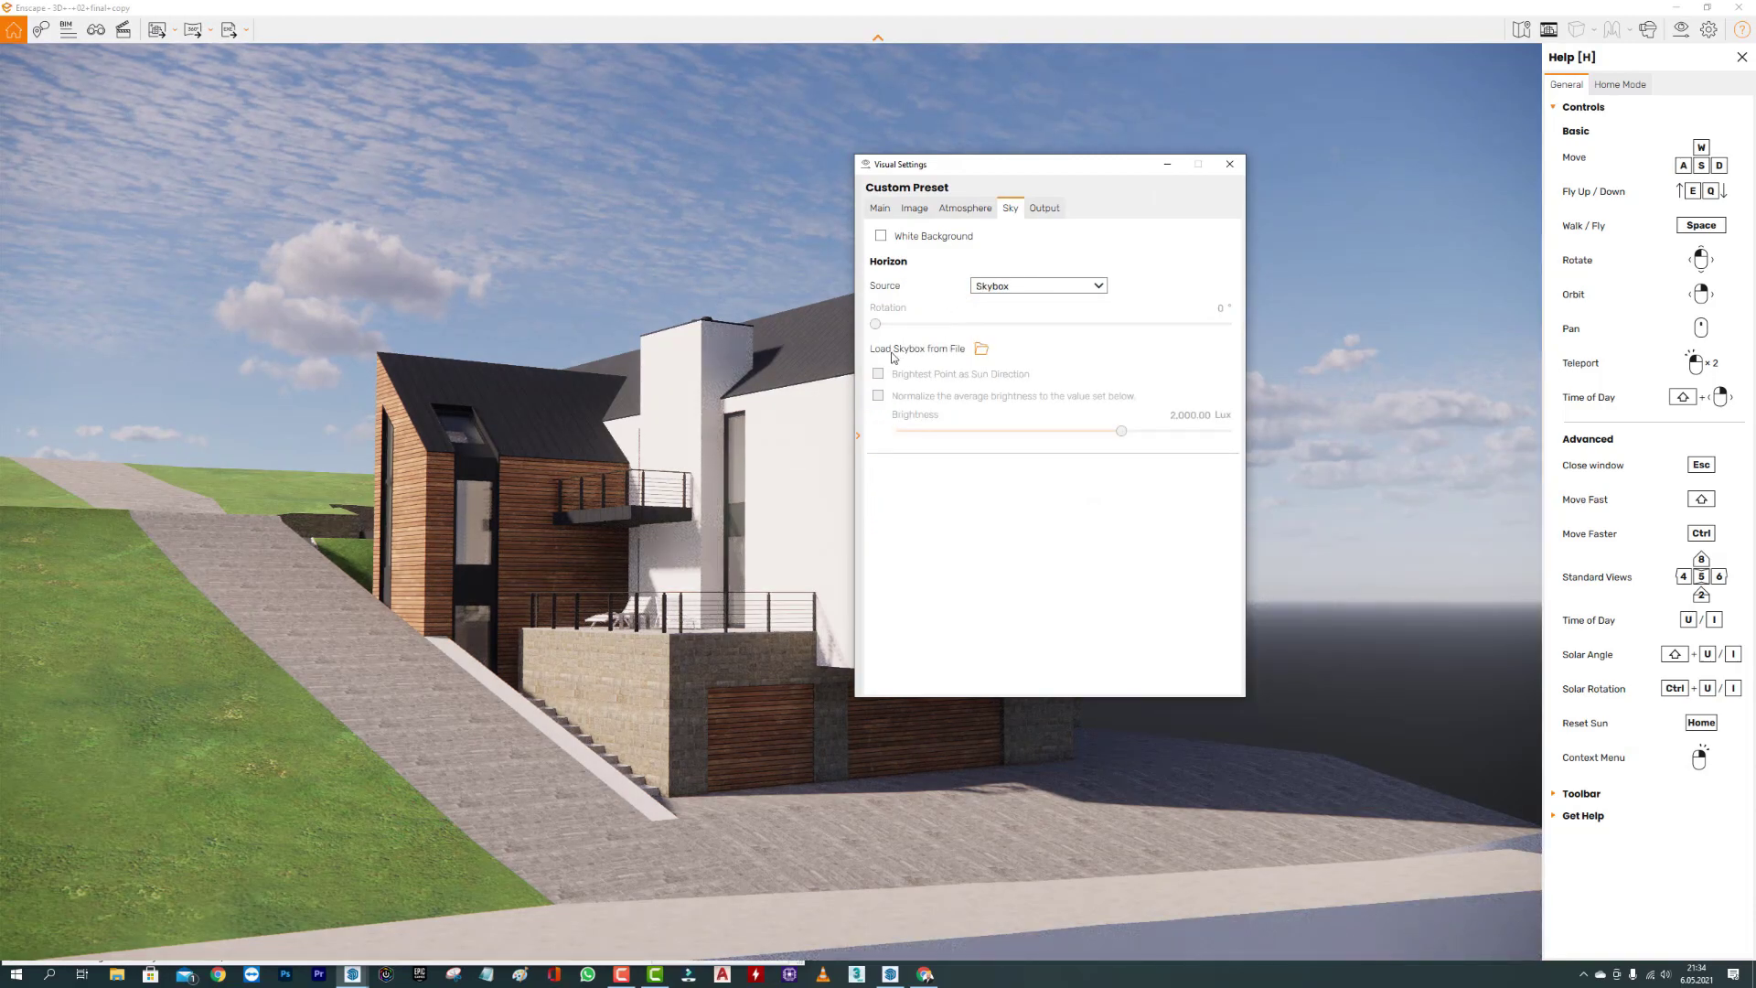
pyautogui.click(980, 352)
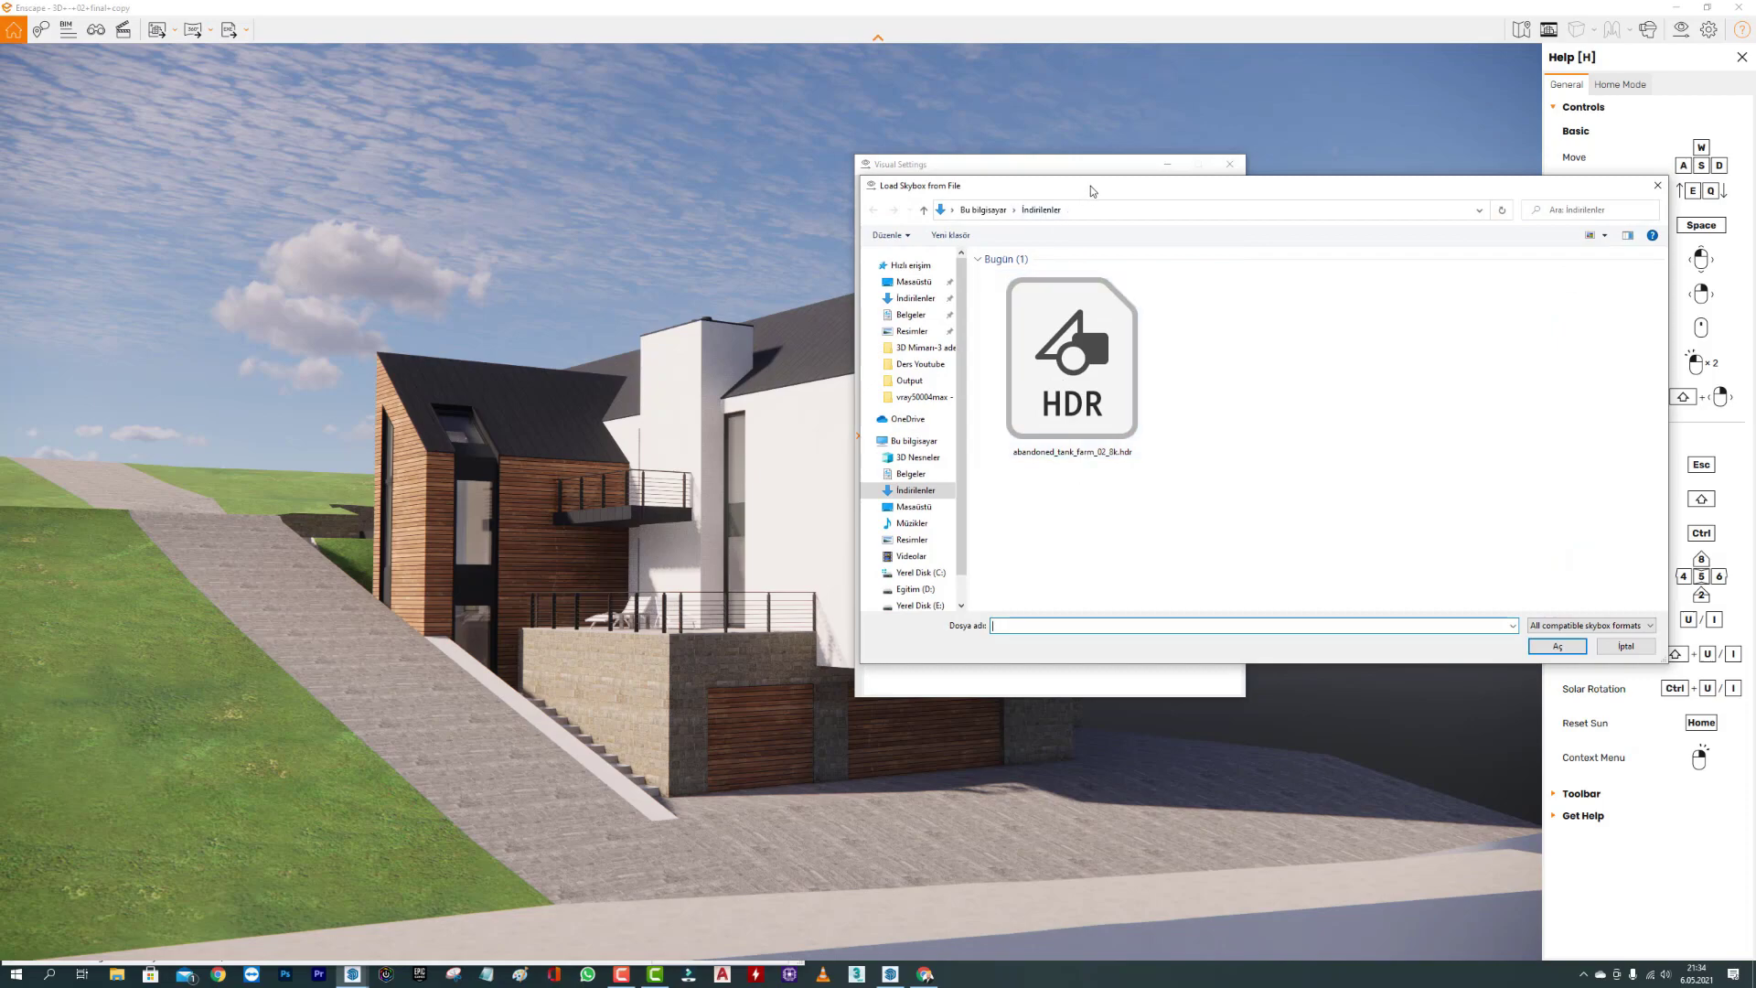
pyautogui.moveTo(1090, 189); pyautogui.dragTo(809, 203)
pyautogui.click(915, 384)
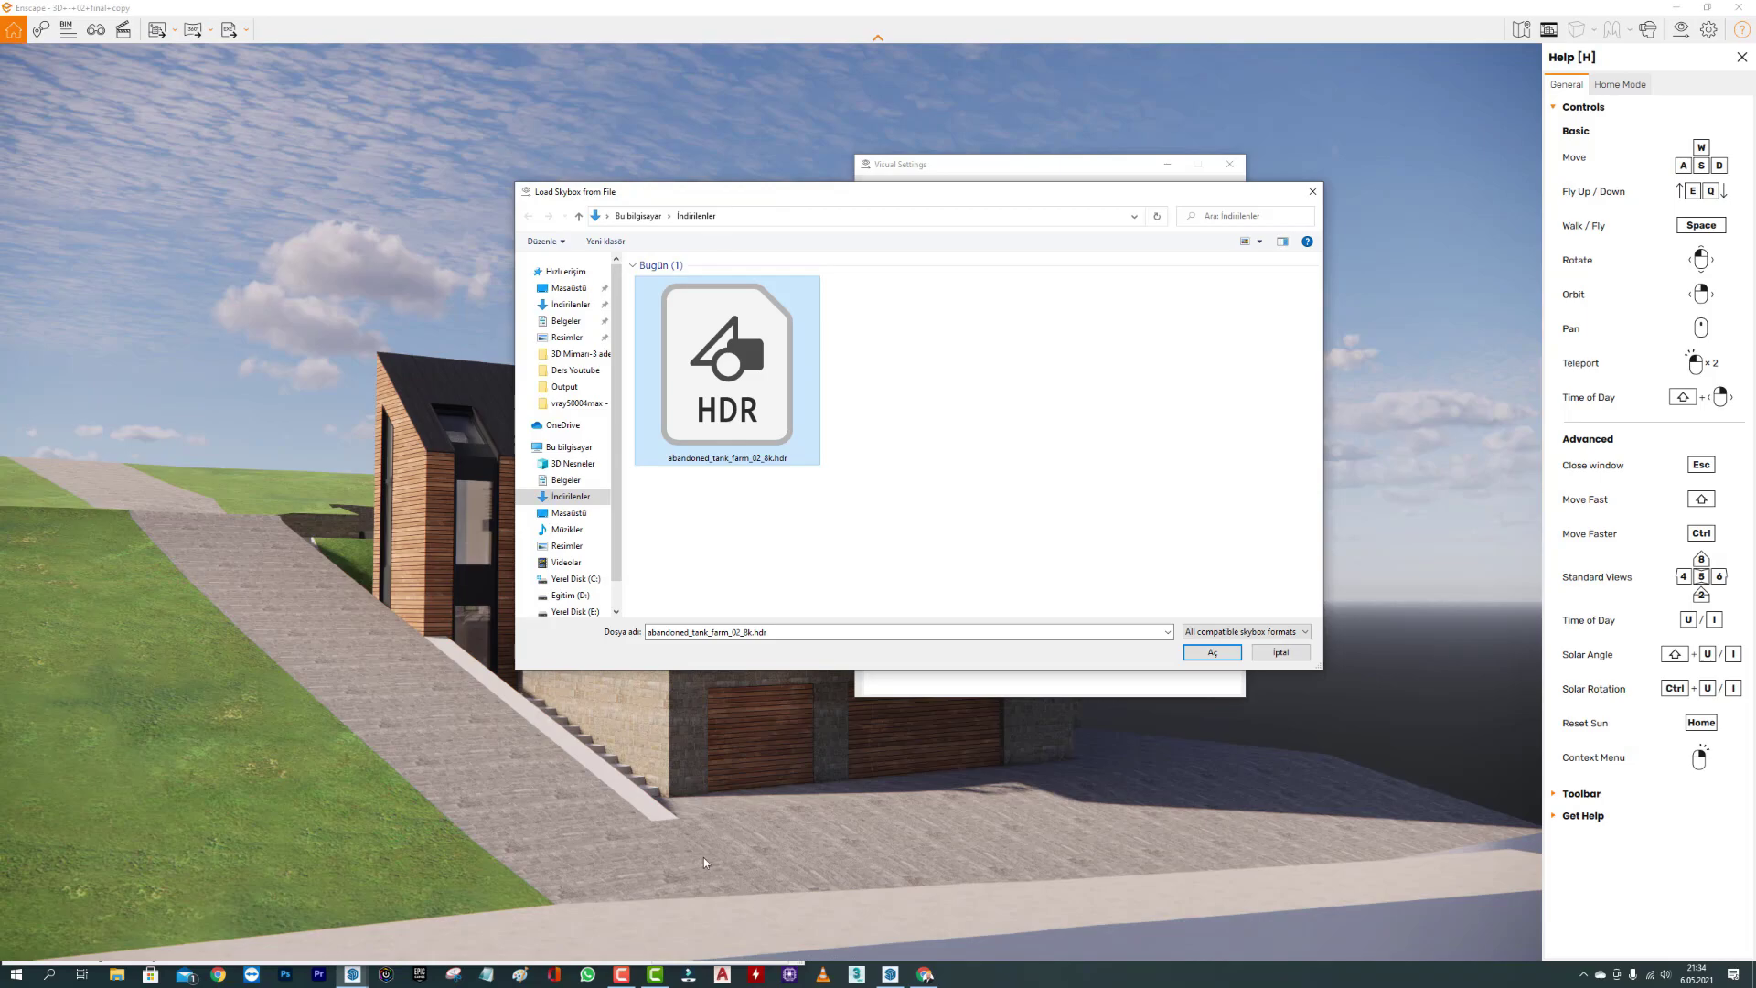
pyautogui.click(926, 974)
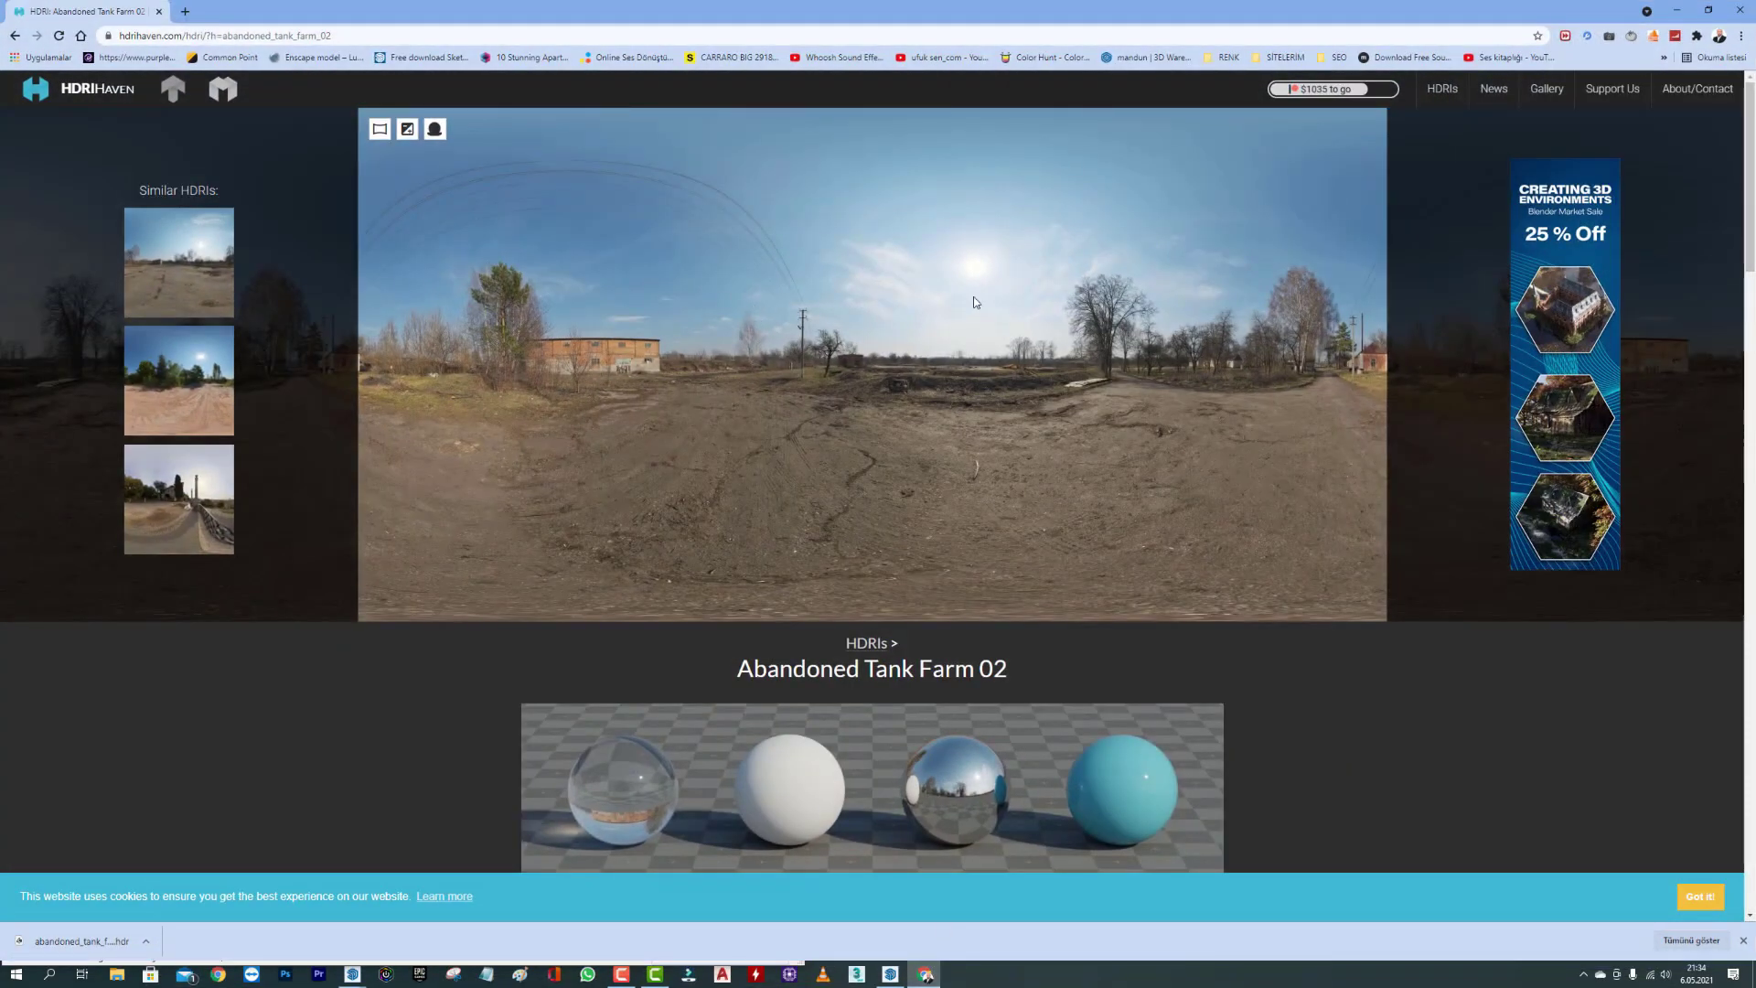
# Scroll through the Abandoned Tank Farm 02 page on HDRI Haven.
pyautogui.scroll(-2, 846, 478)
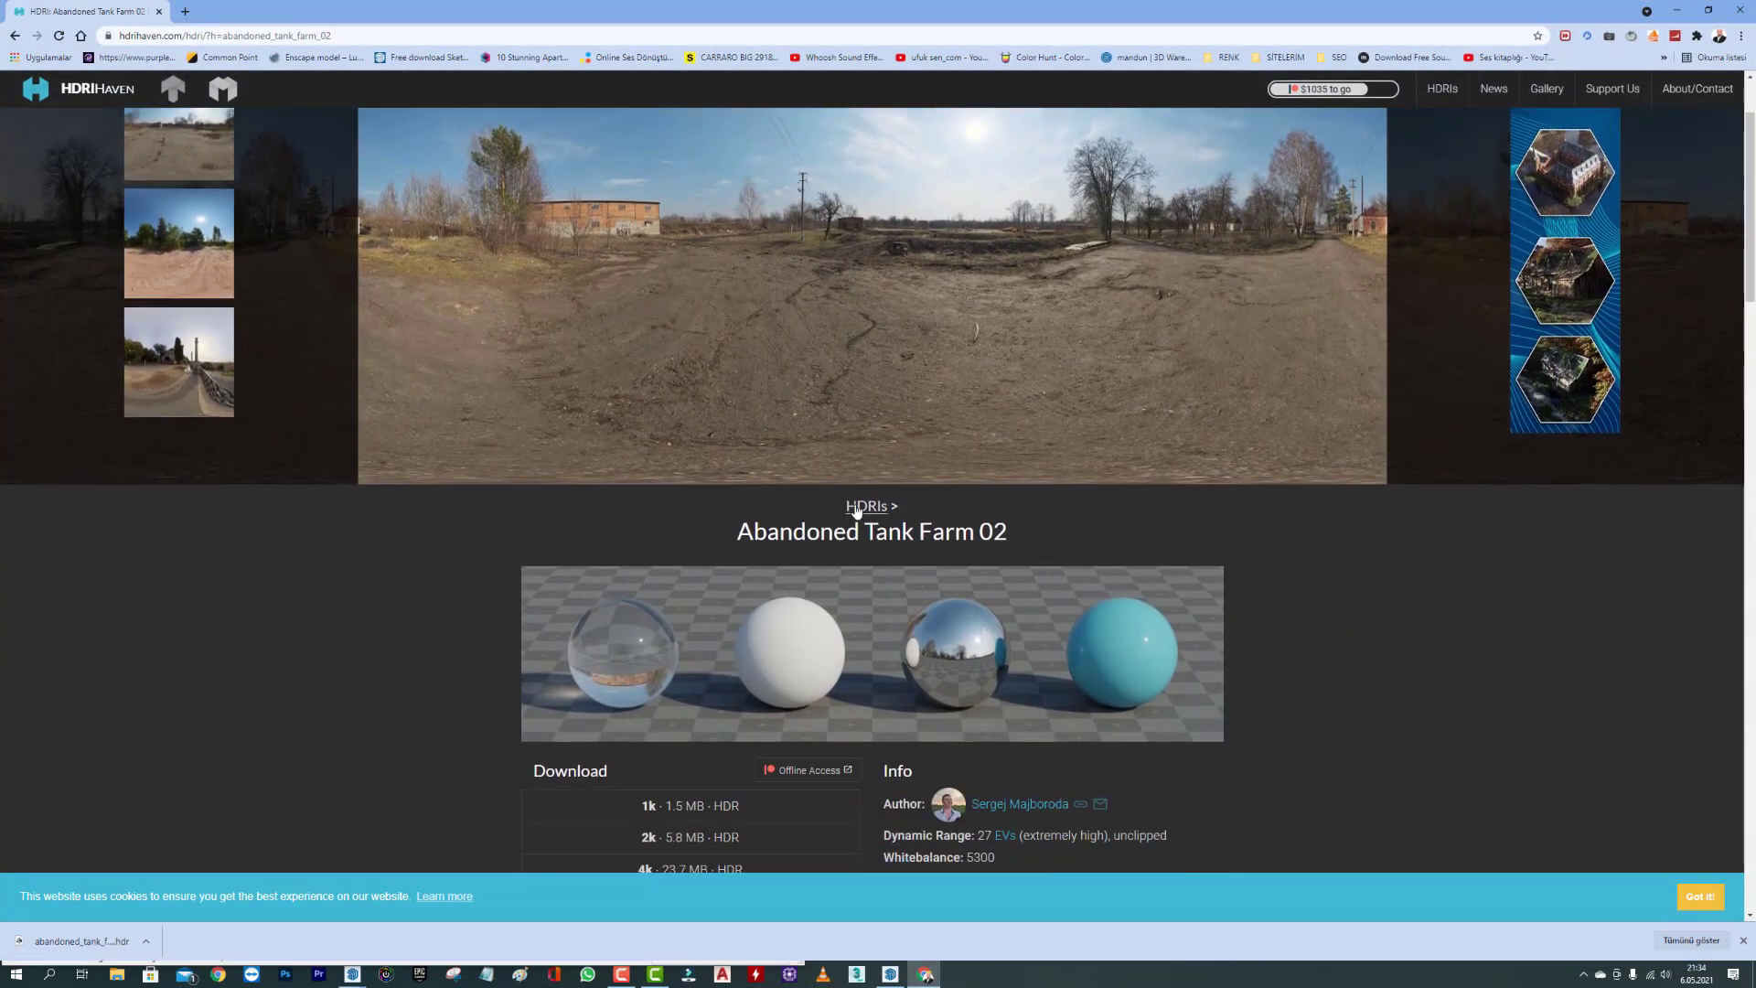
pyautogui.scroll(-3, 843, 542)
pyautogui.scroll(2, 843, 542)
pyautogui.scroll(3, 852, 538)
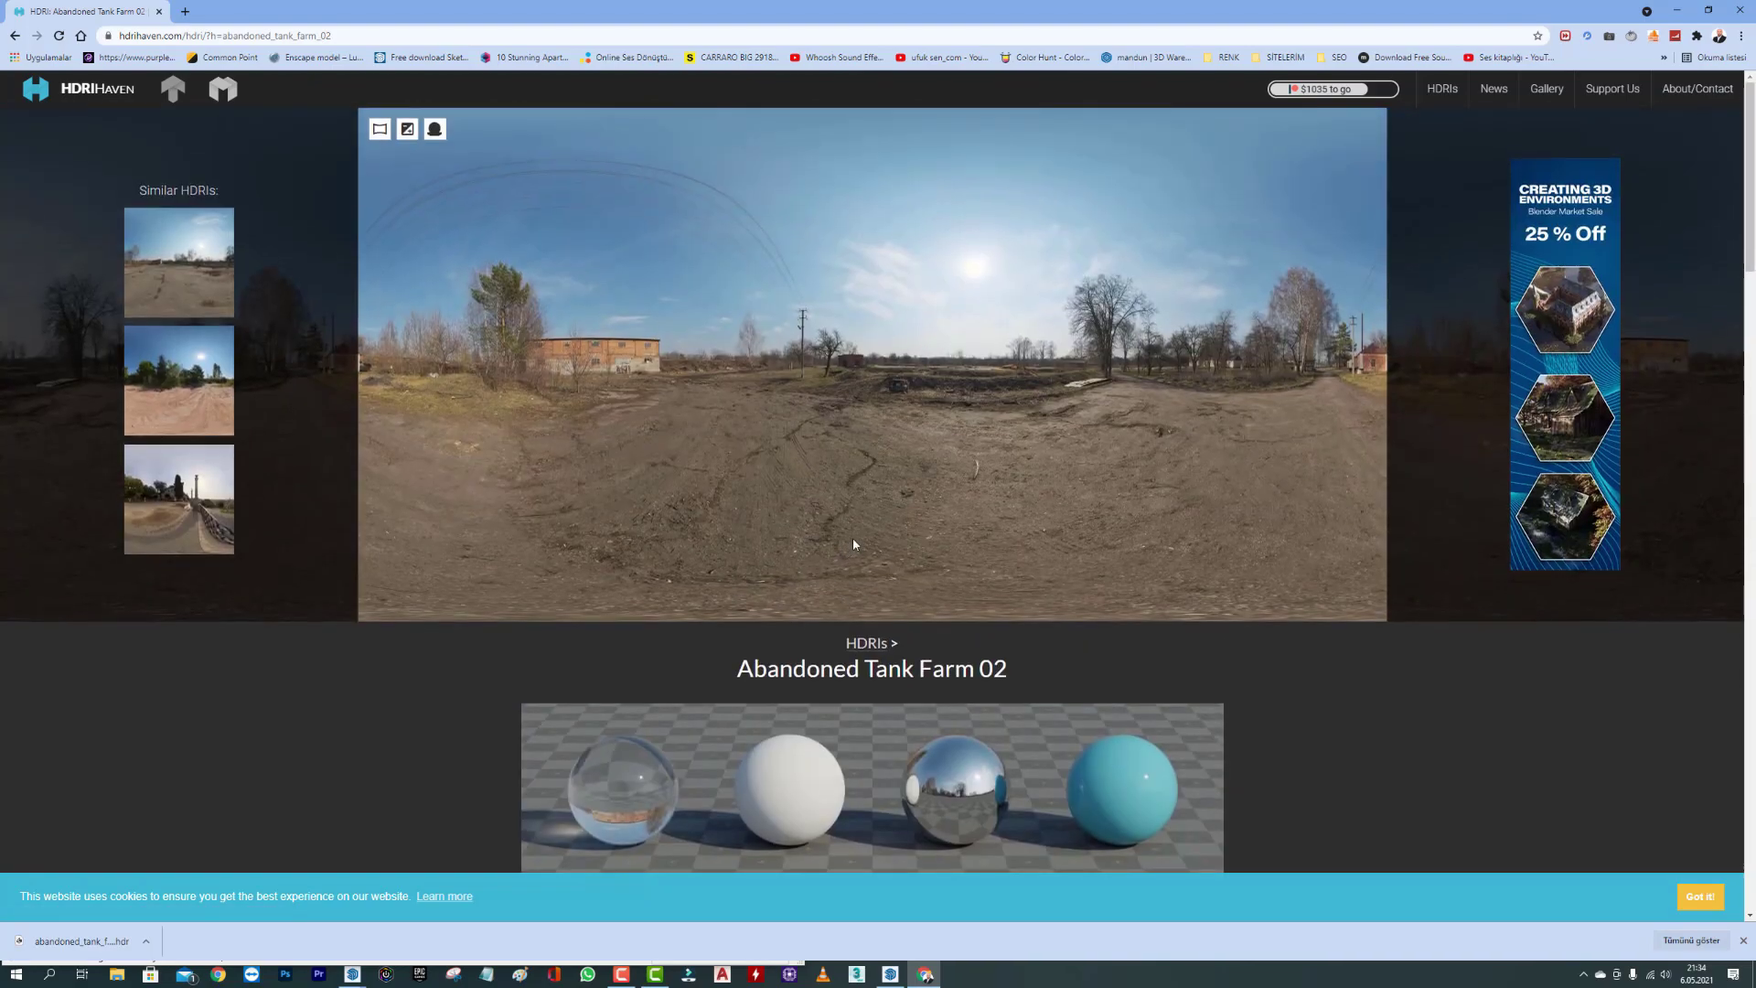
pyautogui.scroll(-2, 812, 373)
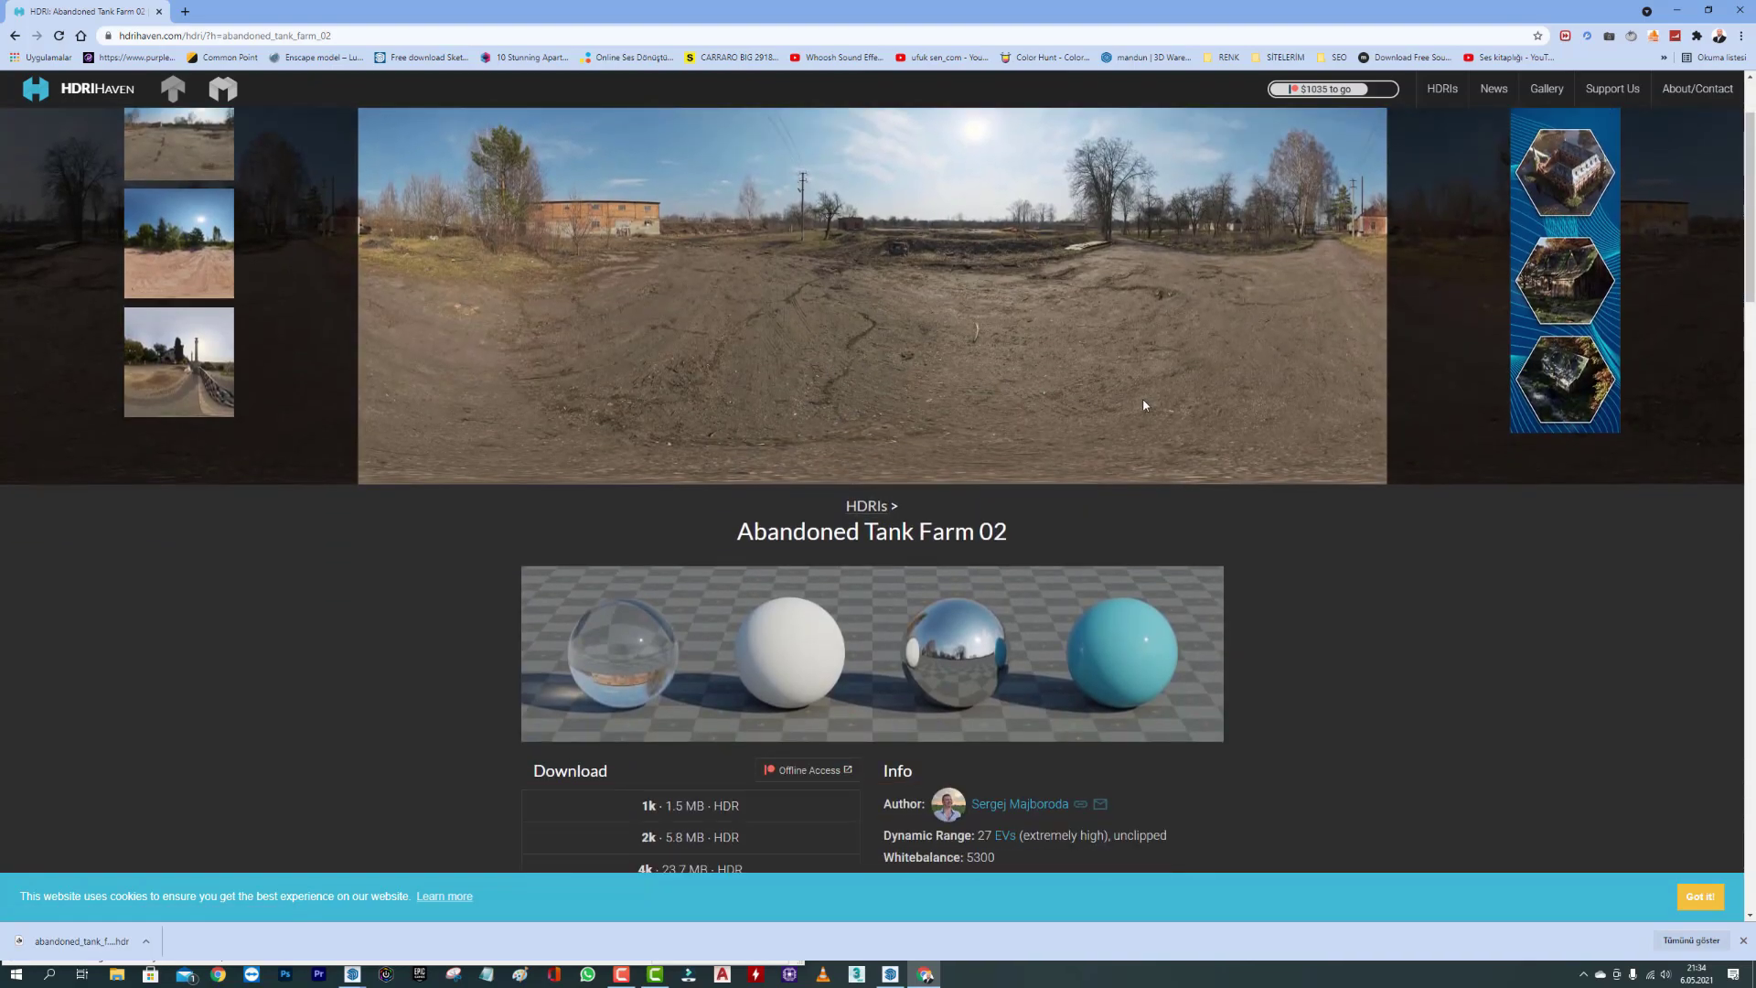
pyautogui.scroll(2, 1148, 381)
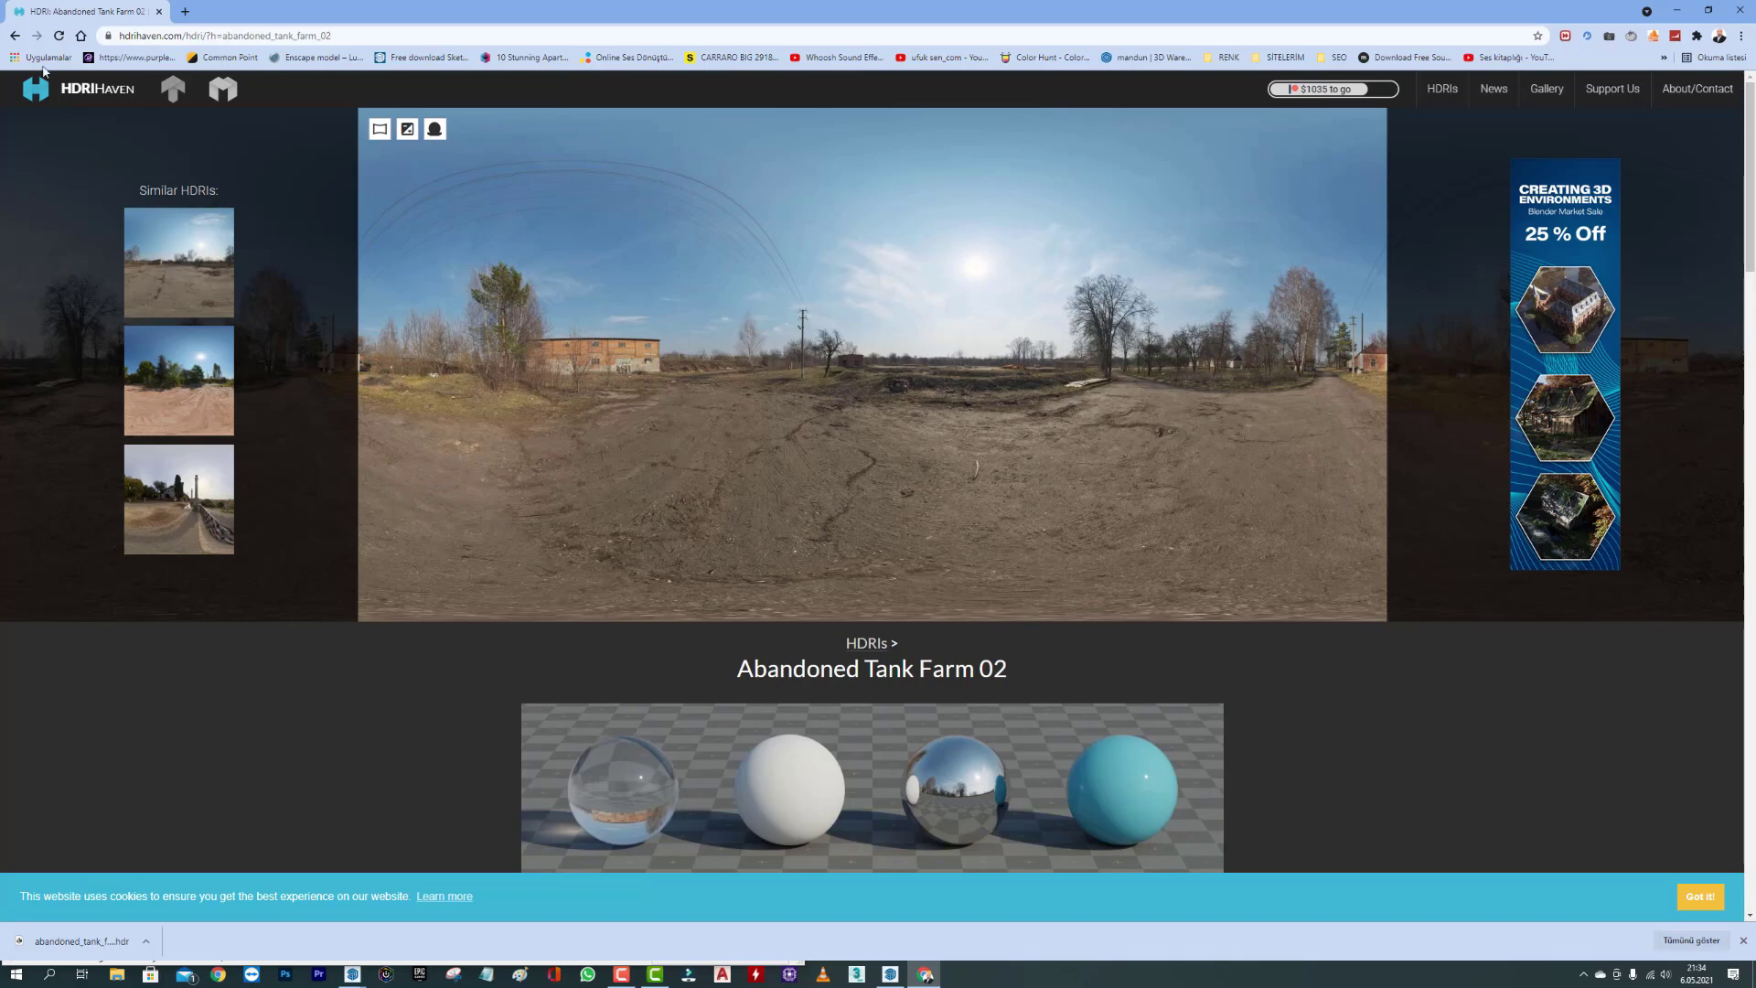
# Return to the full HDRI gallery and dismiss the translation popup.
pyautogui.click(14, 35)
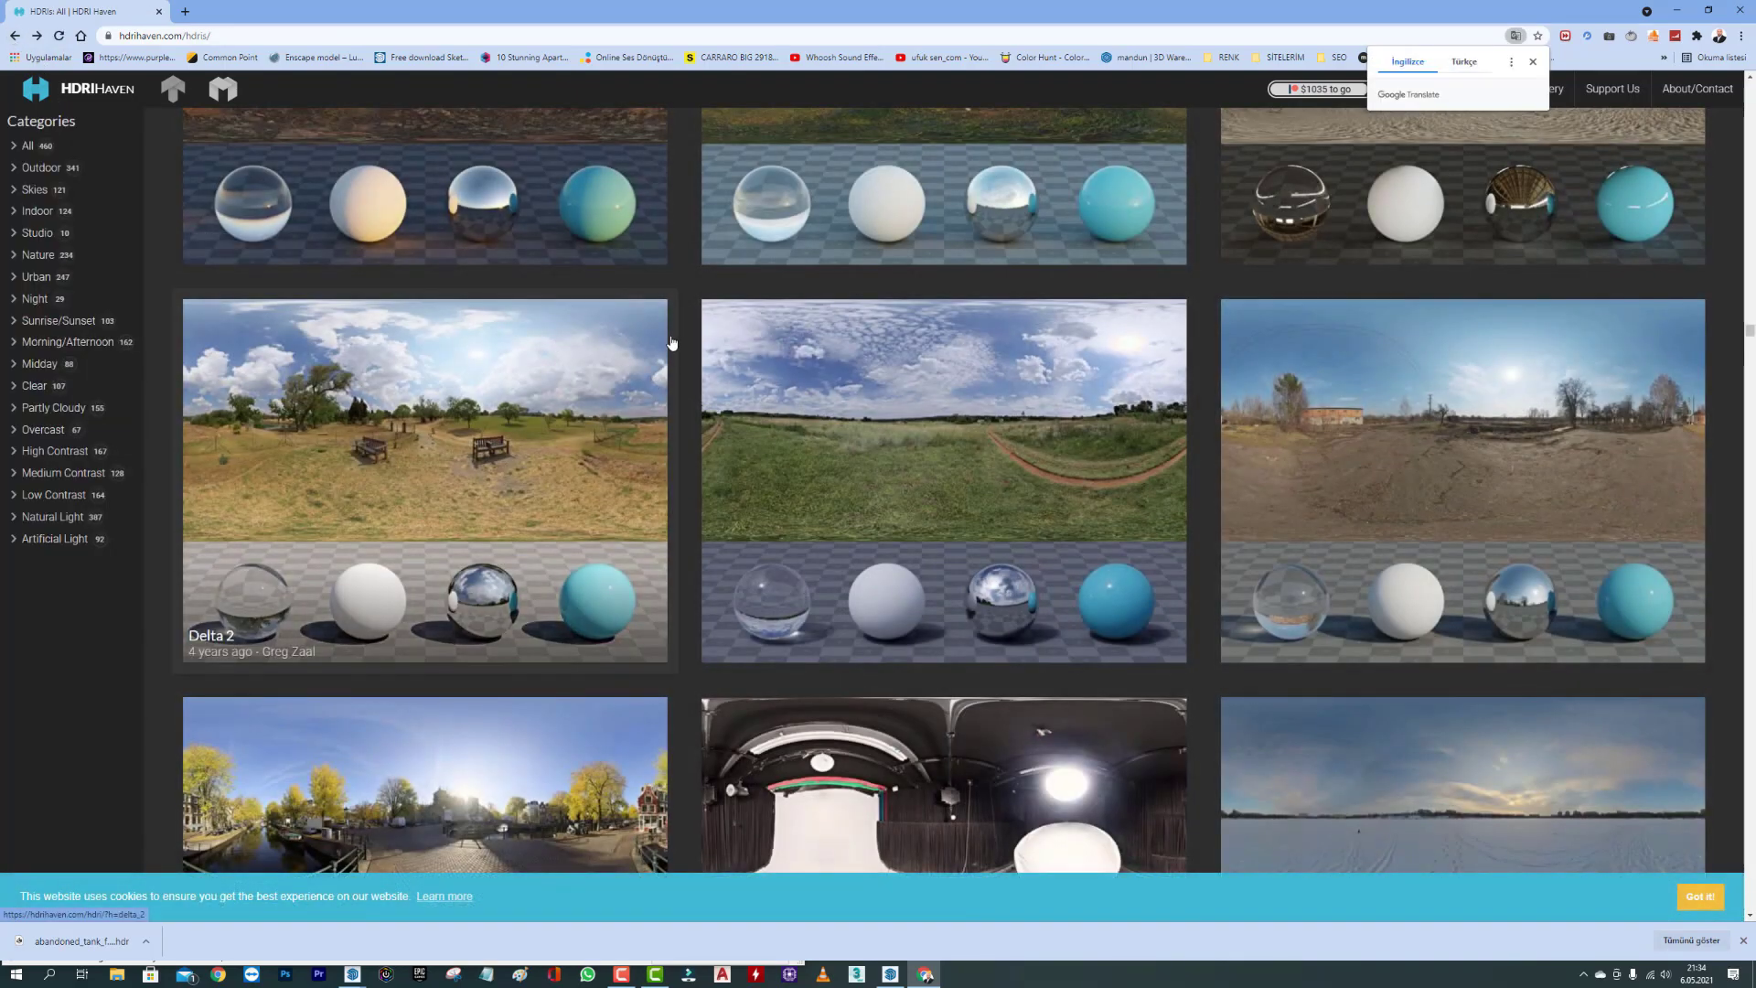
pyautogui.scroll(-2, 1155, 446)
pyautogui.scroll(2, 1155, 447)
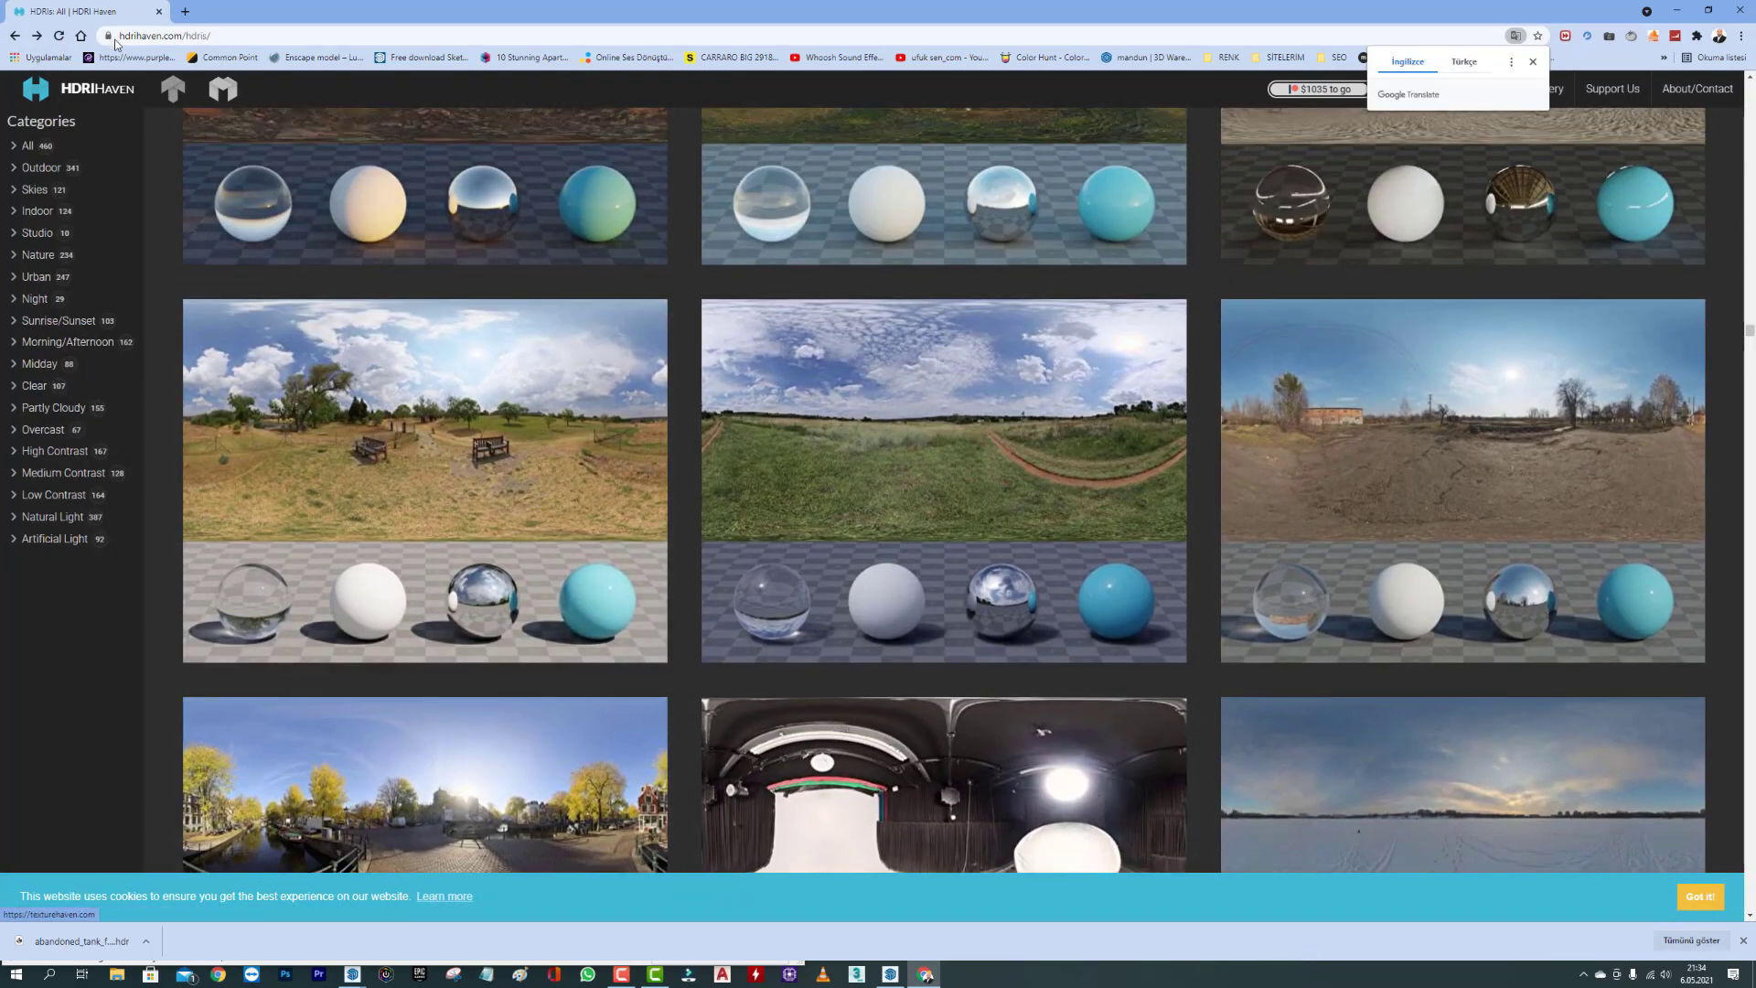
pyautogui.click(186, 37)
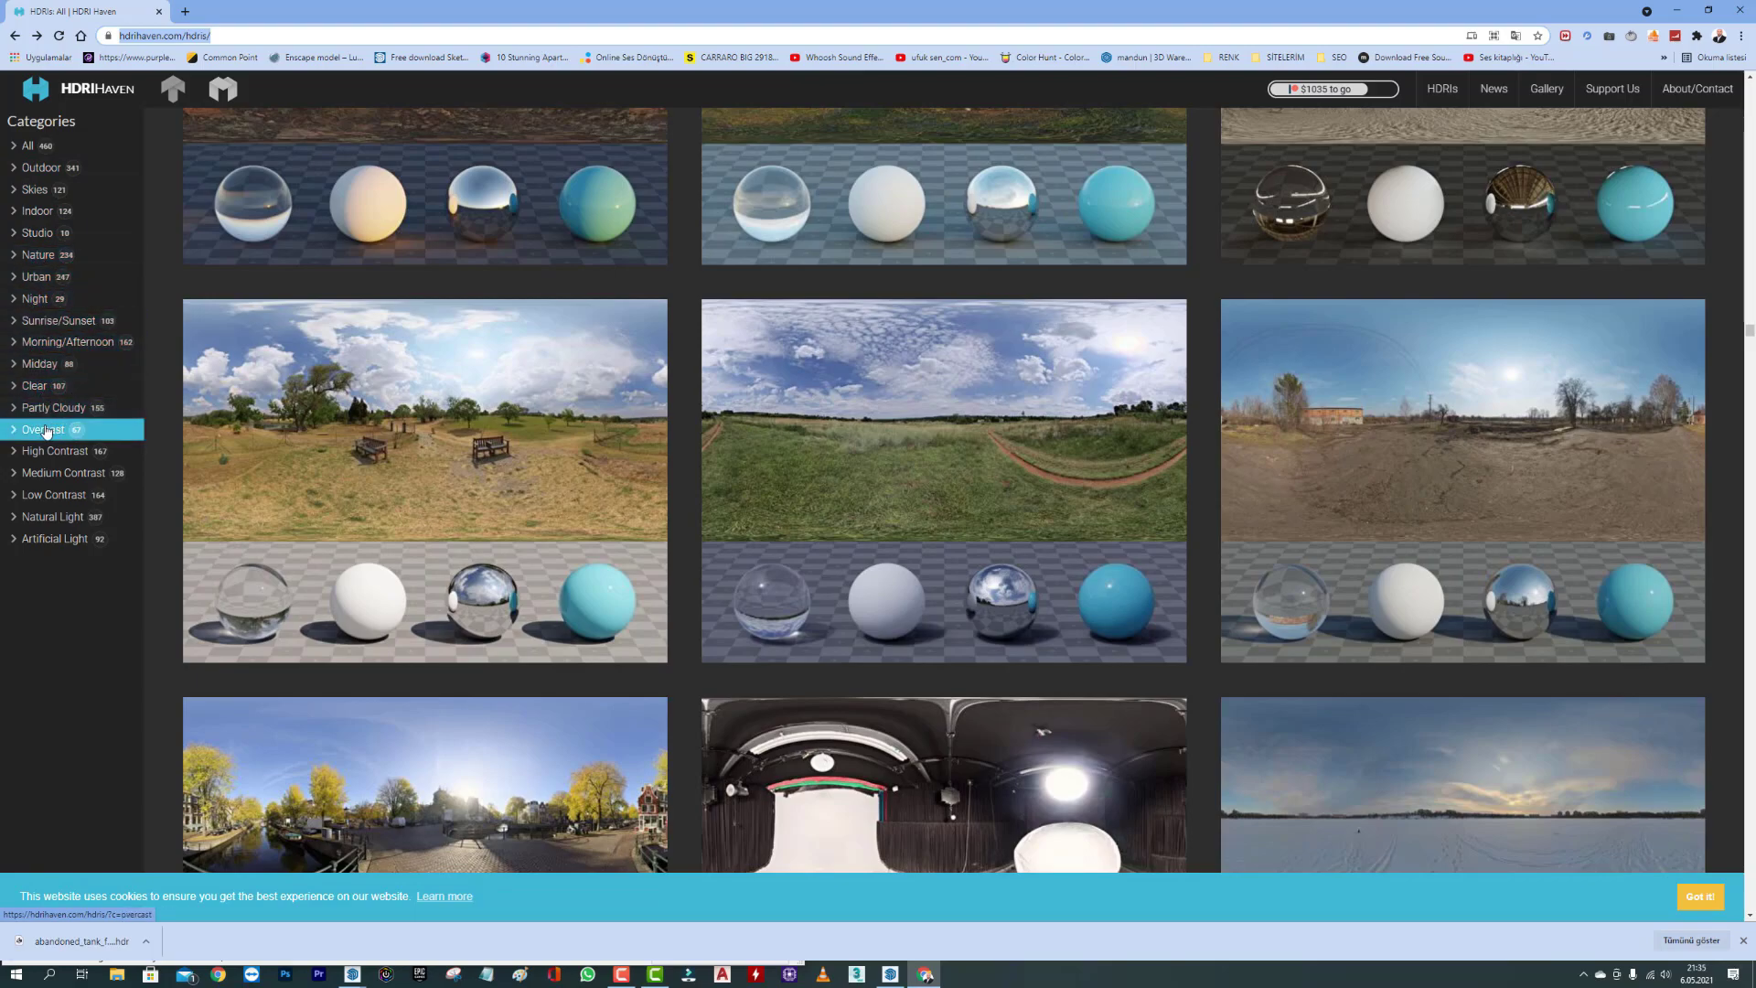
# Scroll through the HDRI gallery thumbnails looking for other outdoor skies.
pyautogui.scroll(5, 1006, 418)
pyautogui.scroll(3, 1006, 418)
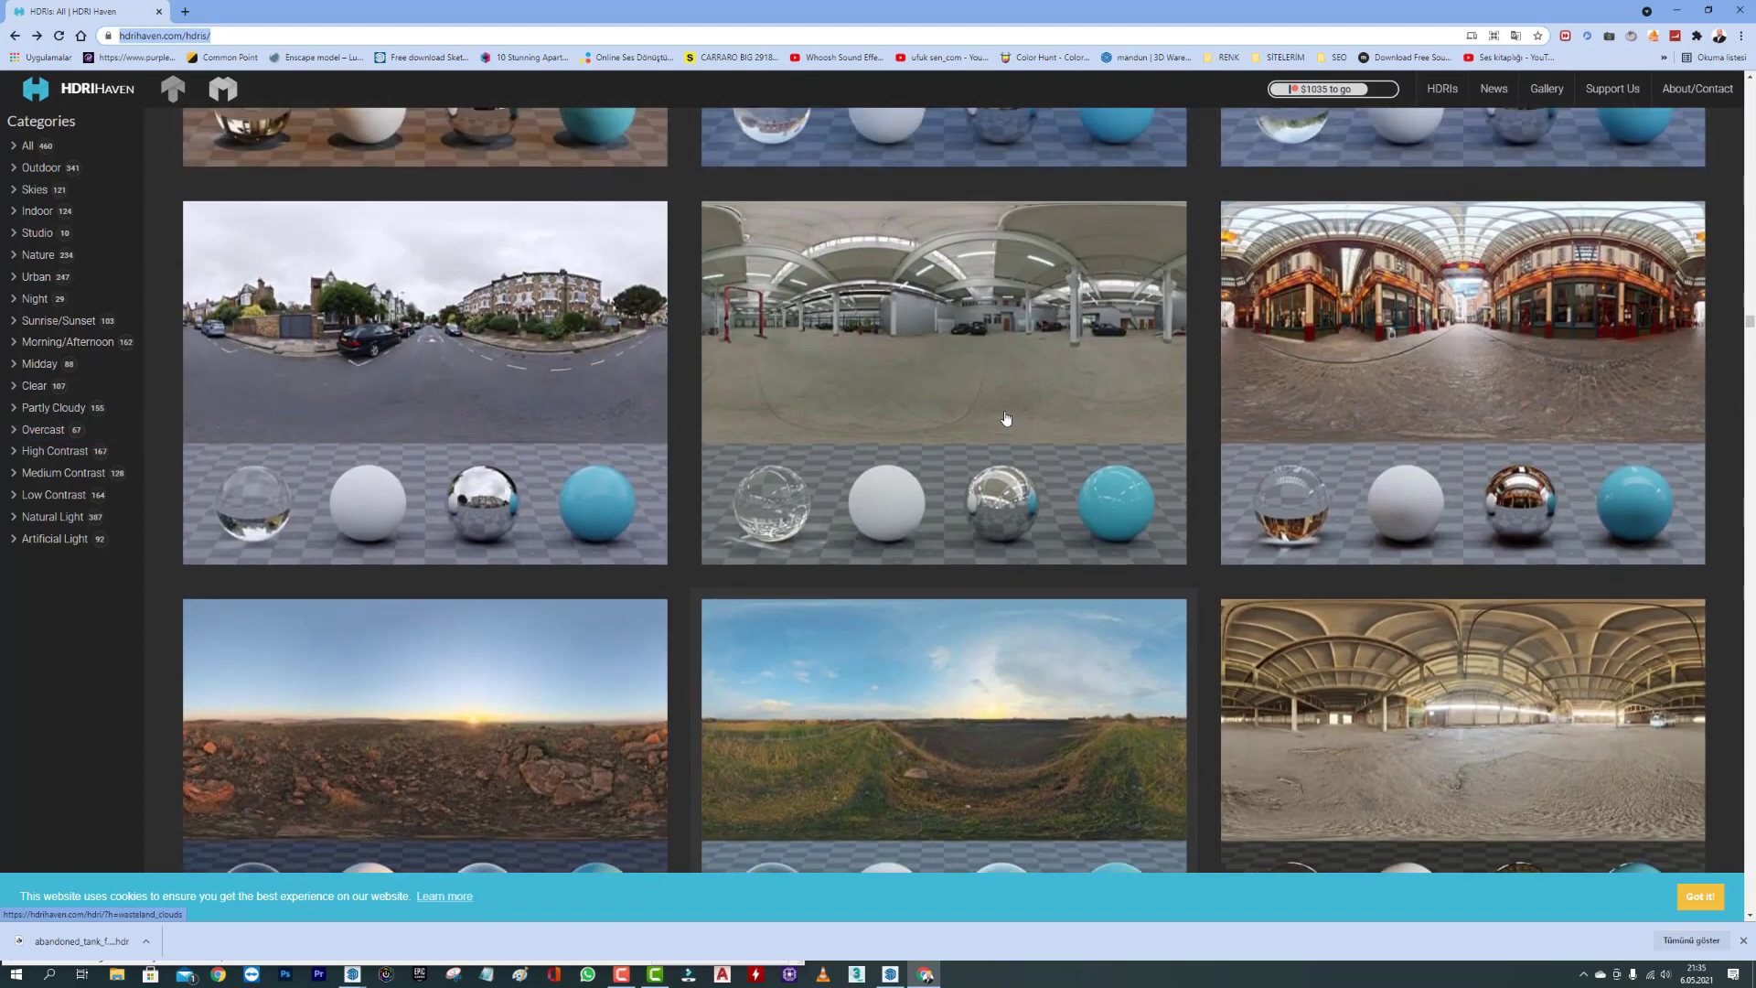
pyautogui.scroll(5, 1006, 418)
pyautogui.scroll(3, 1003, 416)
pyautogui.scroll(3, 995, 408)
pyautogui.scroll(3, 989, 405)
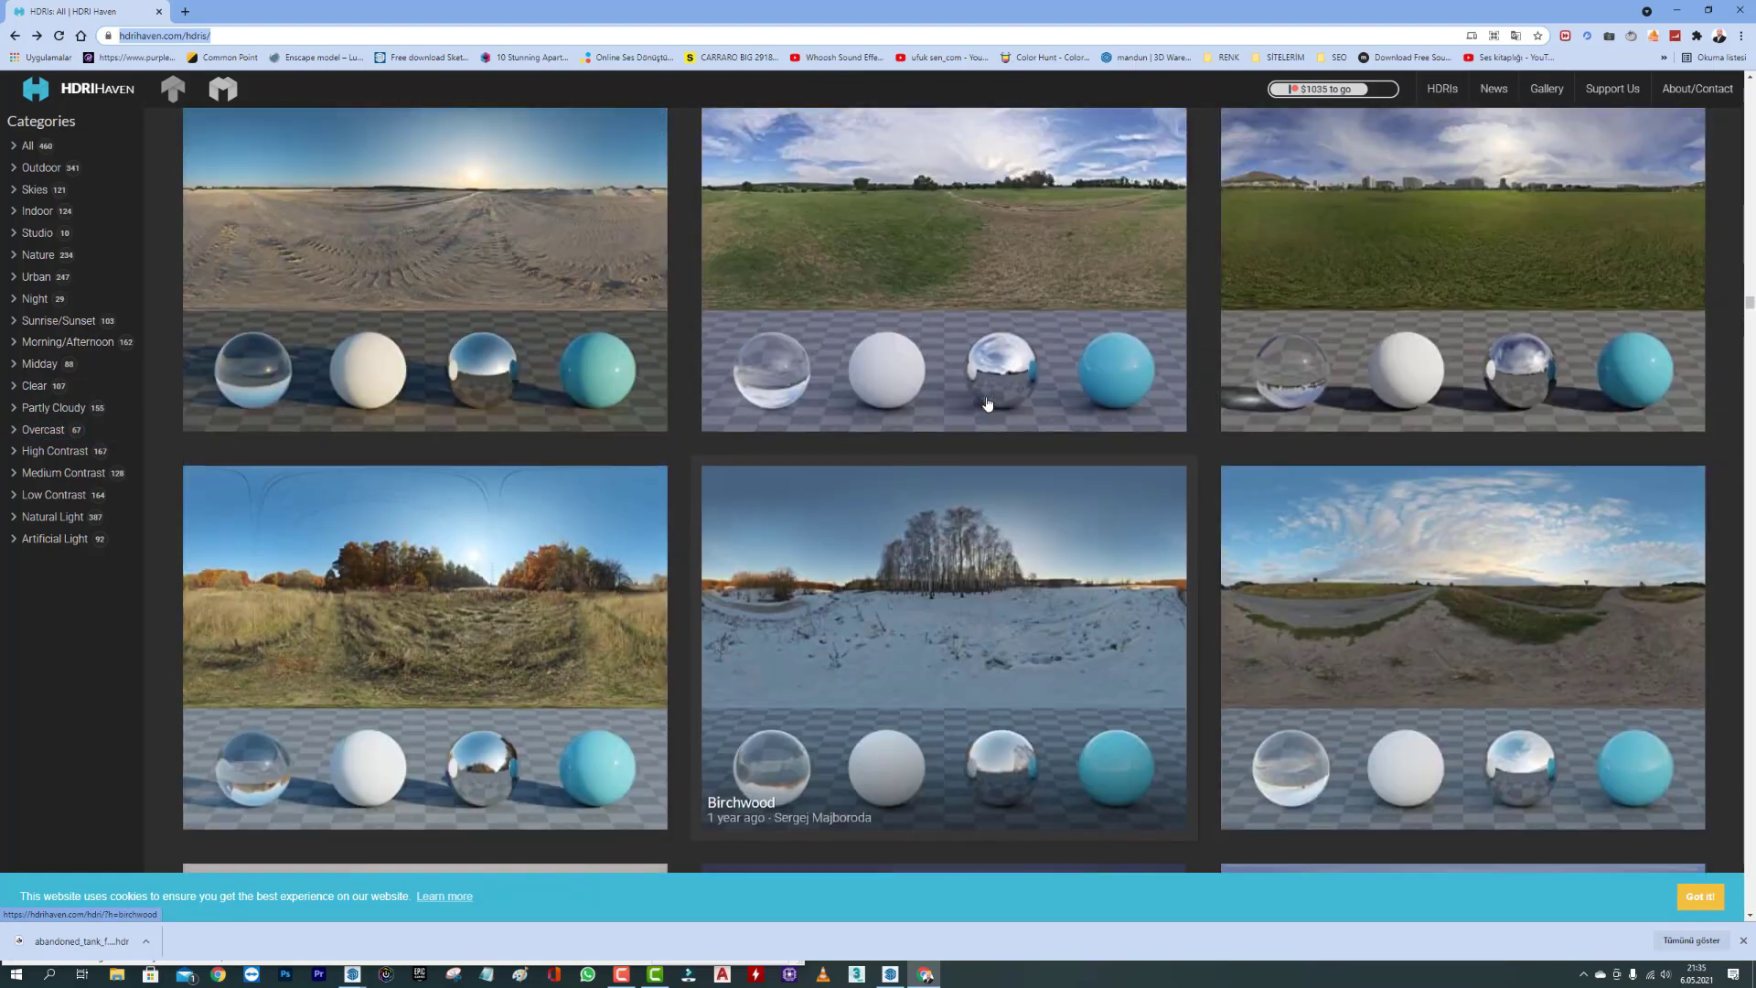
pyautogui.scroll(2, 987, 403)
pyautogui.scroll(2, 988, 404)
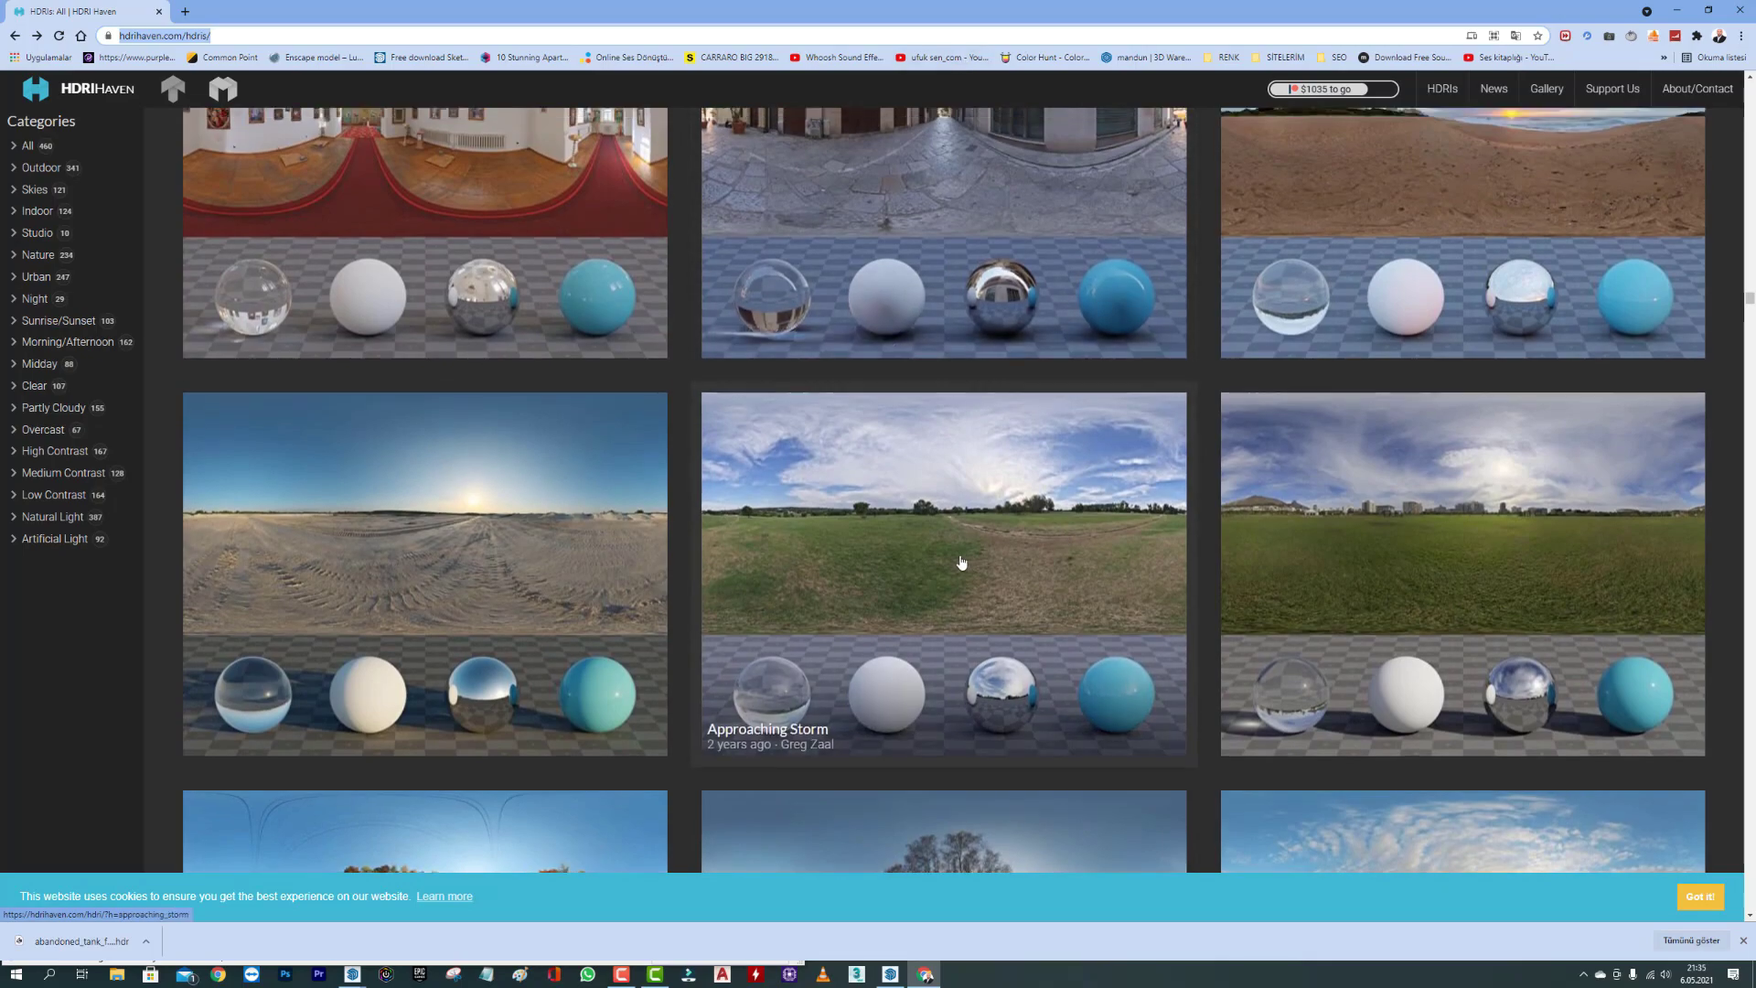
pyautogui.scroll(2, 958, 540)
pyautogui.scroll(2, 953, 517)
pyautogui.scroll(2, 950, 494)
pyautogui.scroll(4, 944, 468)
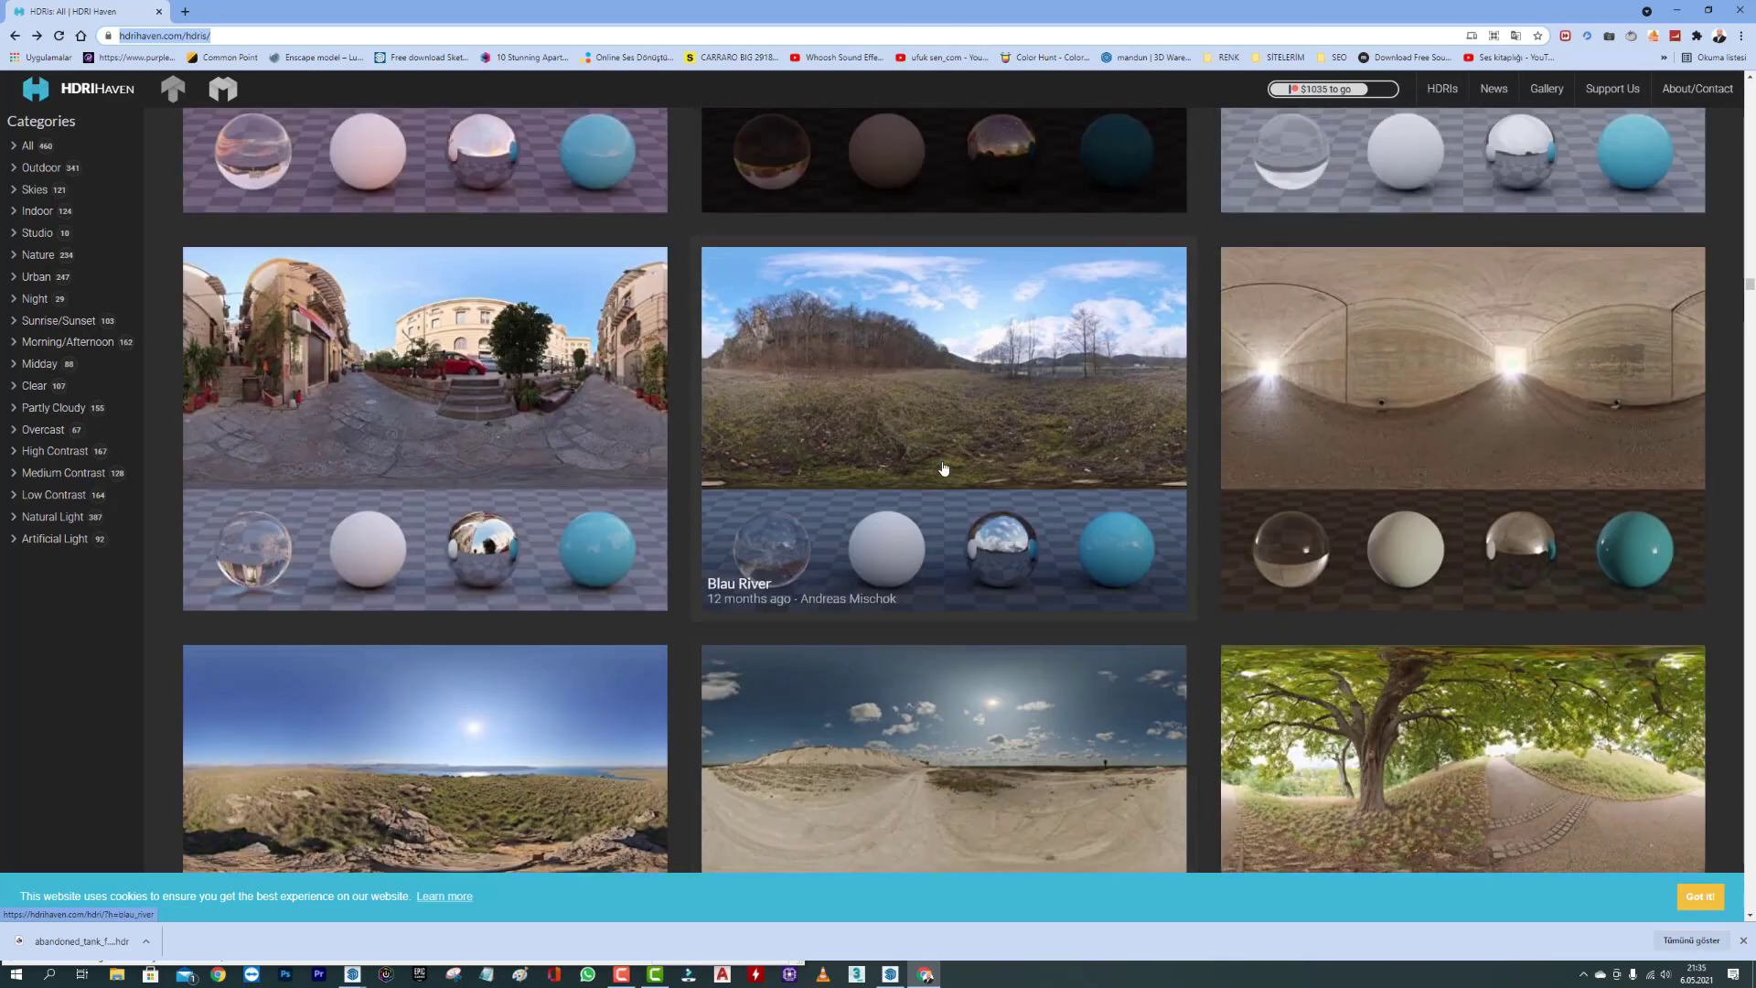
pyautogui.scroll(2, 944, 469)
pyautogui.scroll(2, 945, 467)
pyautogui.scroll(2, 951, 467)
pyautogui.scroll(2, 951, 457)
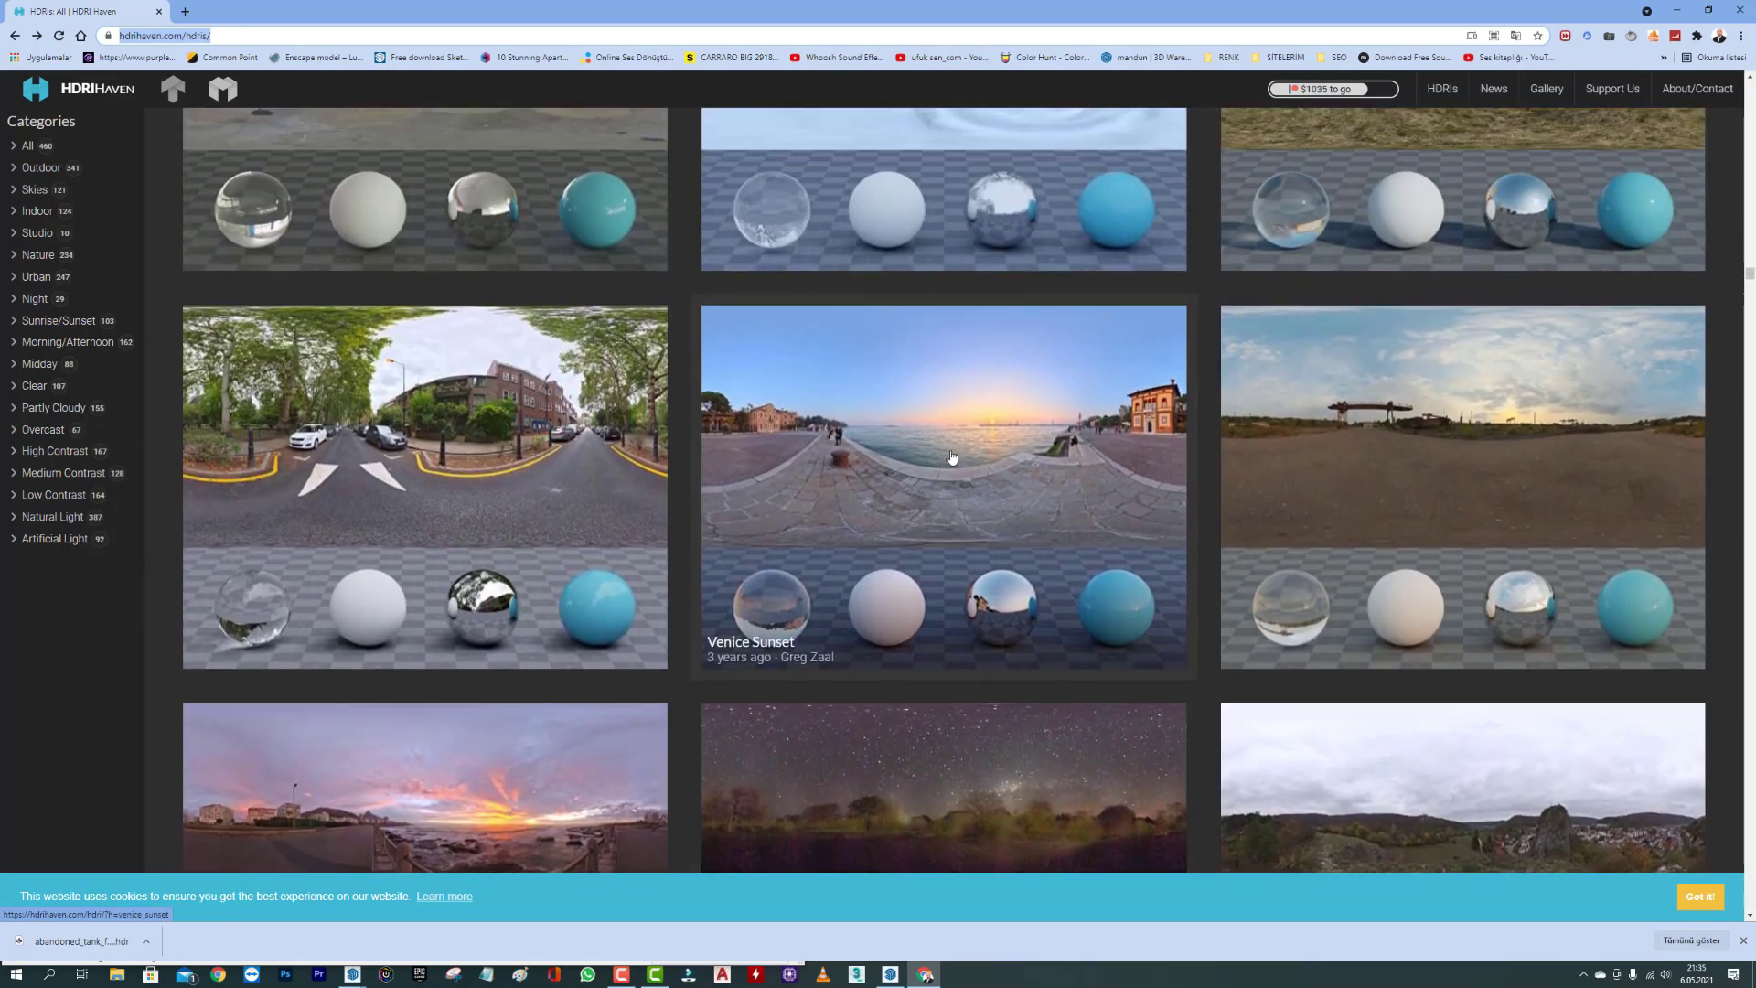
pyautogui.scroll(4, 969, 439)
pyautogui.scroll(4, 1016, 403)
pyautogui.scroll(4, 1061, 366)
pyautogui.scroll(4, 1106, 330)
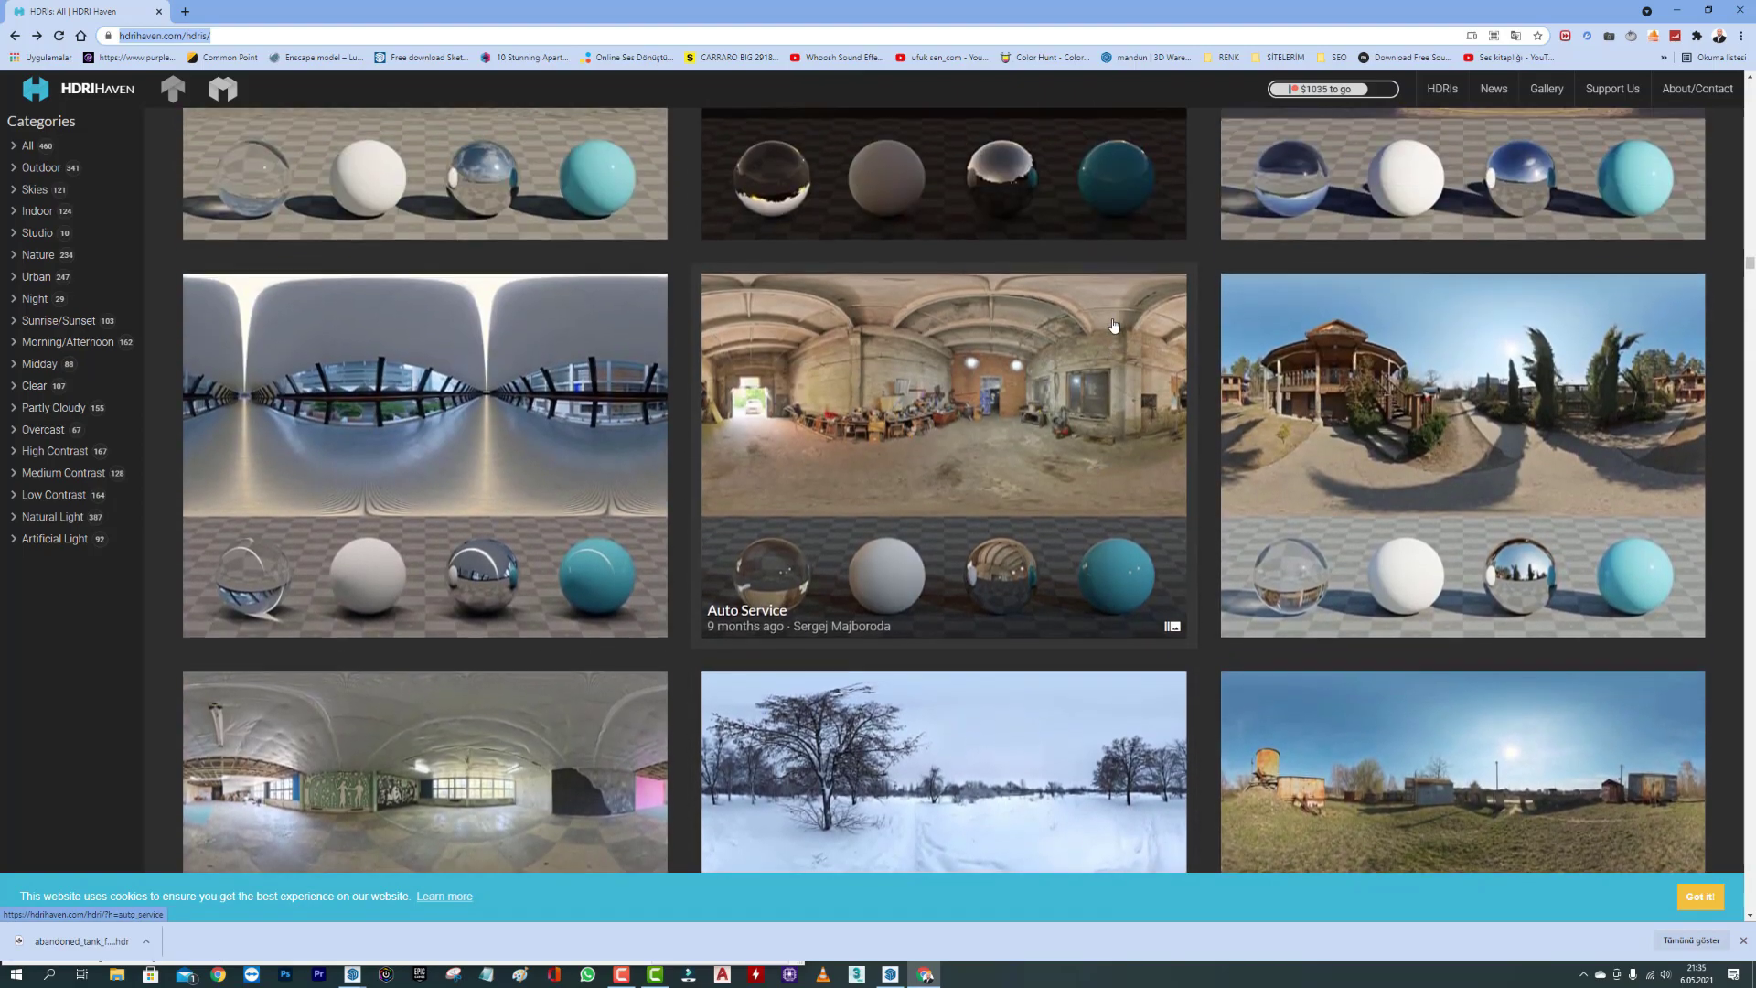
pyautogui.scroll(4, 1079, 403)
pyautogui.scroll(4, 1042, 476)
pyautogui.scroll(4, 1041, 484)
pyautogui.scroll(4, 1040, 487)
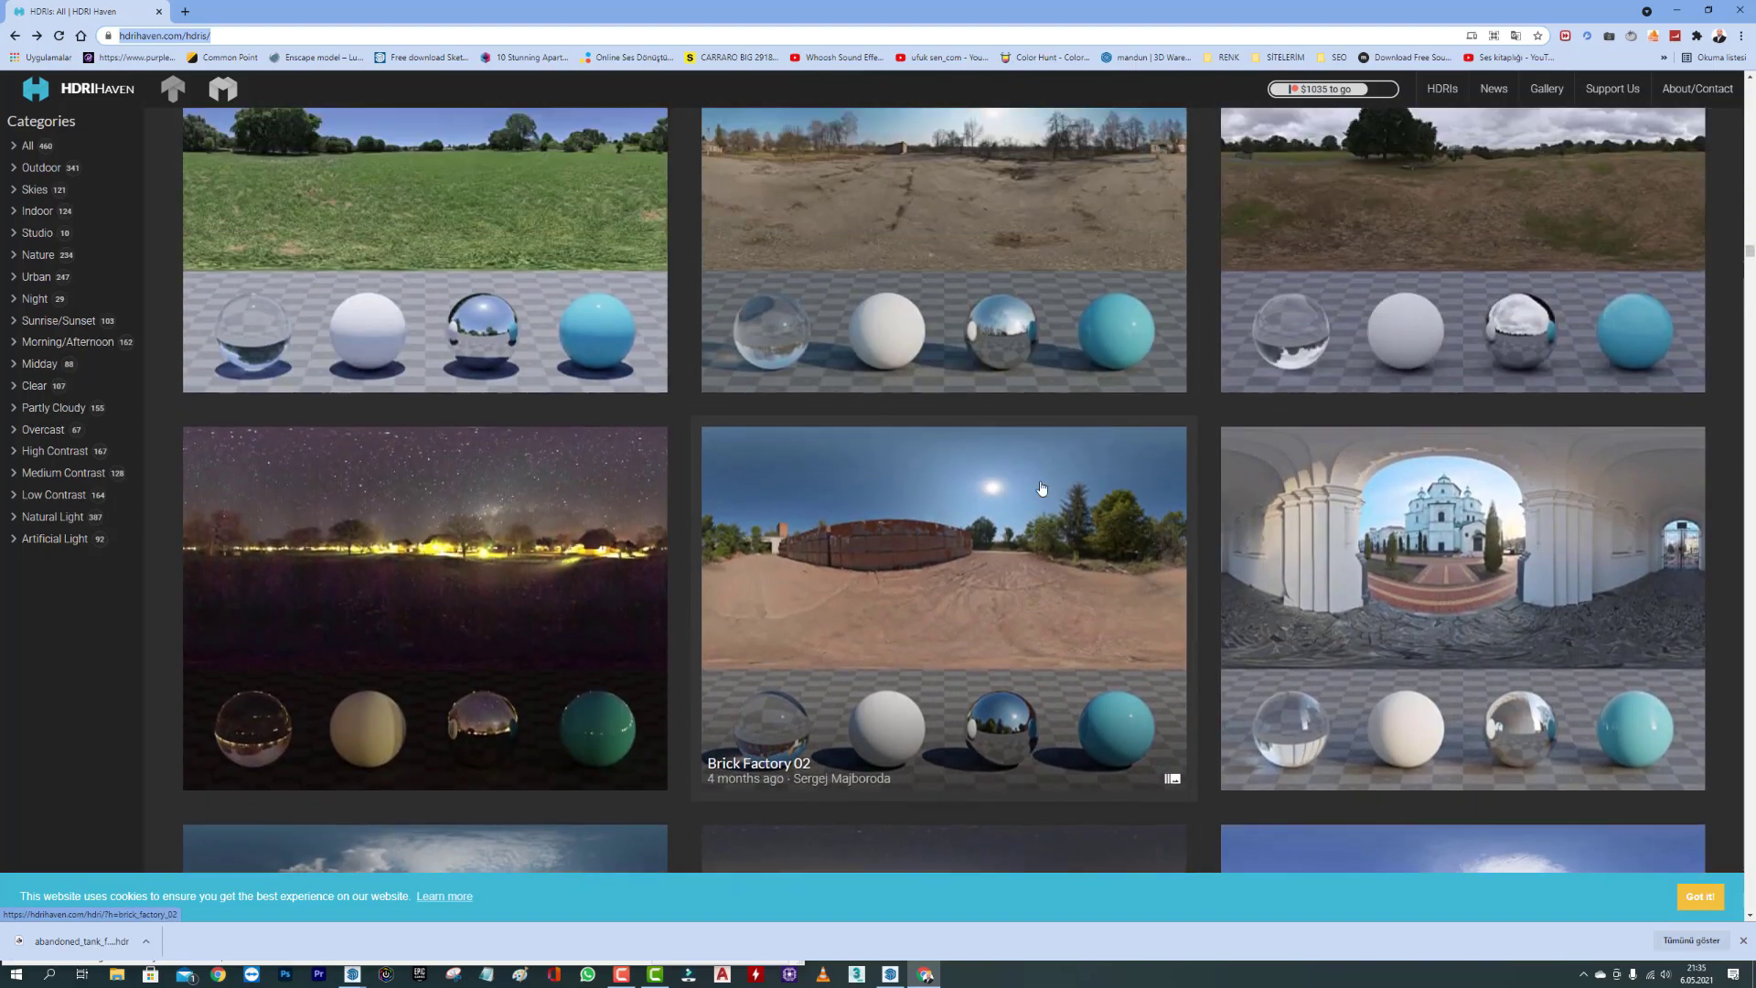
pyautogui.scroll(1, 1041, 487)
pyautogui.scroll(2, 1039, 484)
pyautogui.scroll(2, 1036, 482)
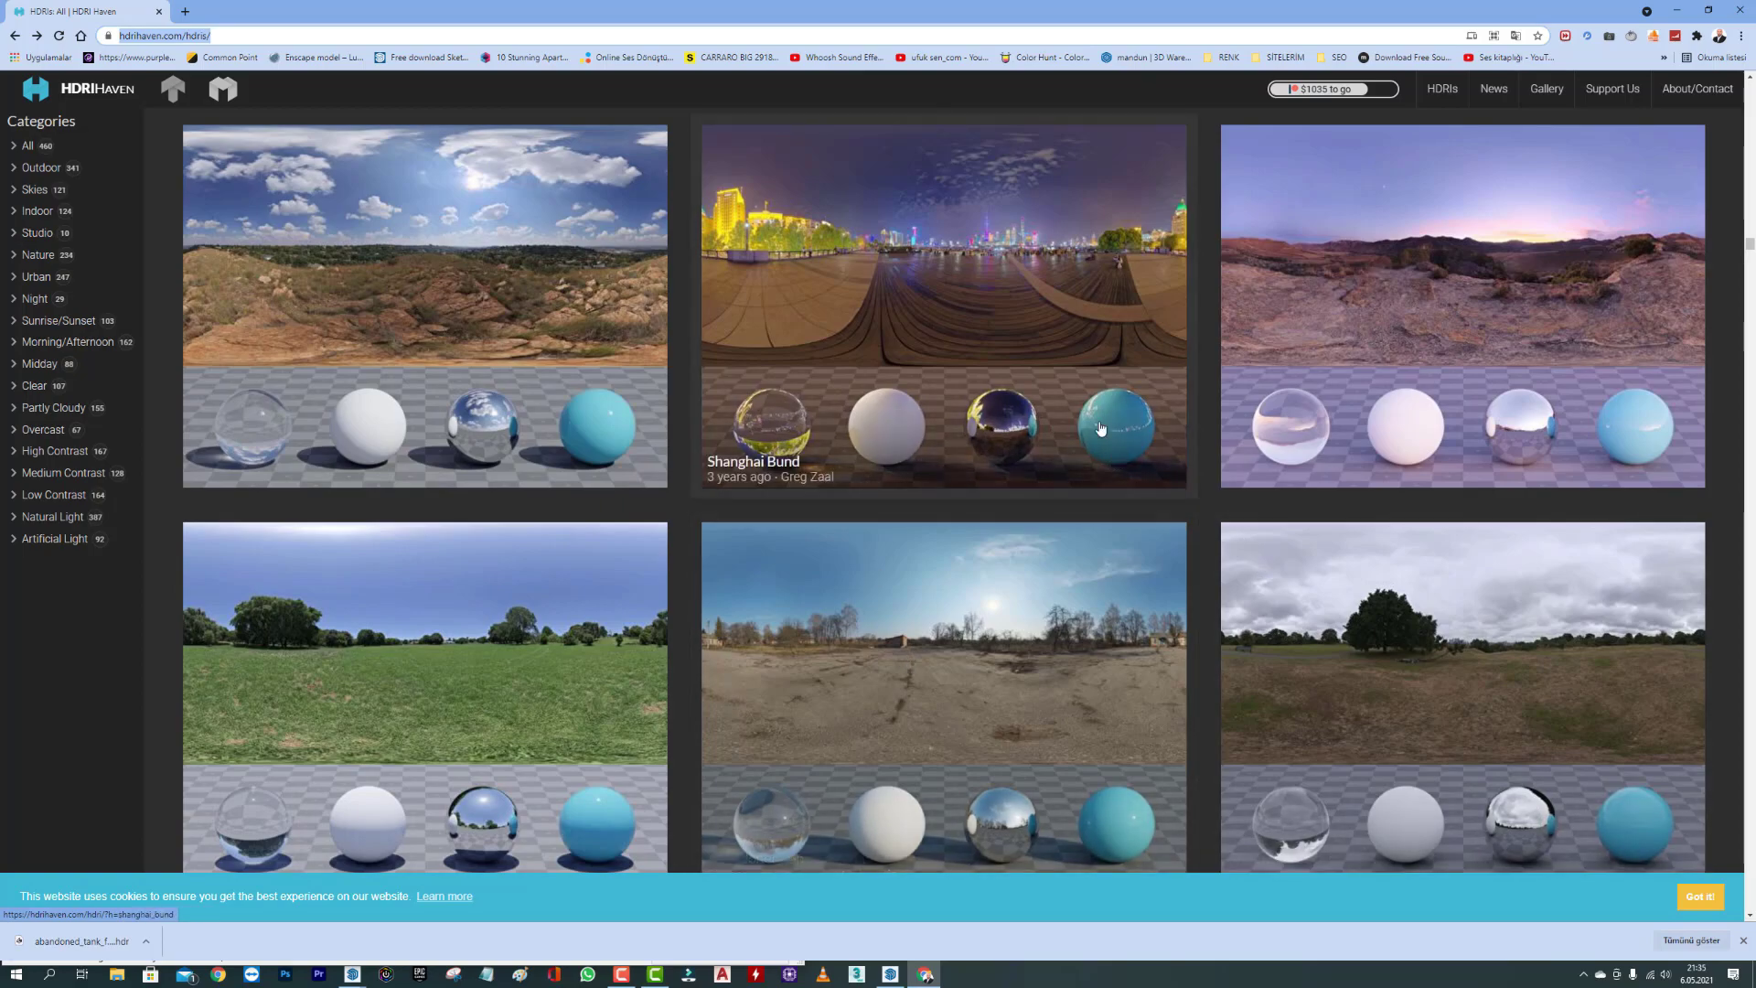
pyautogui.scroll(-2, 1100, 428)
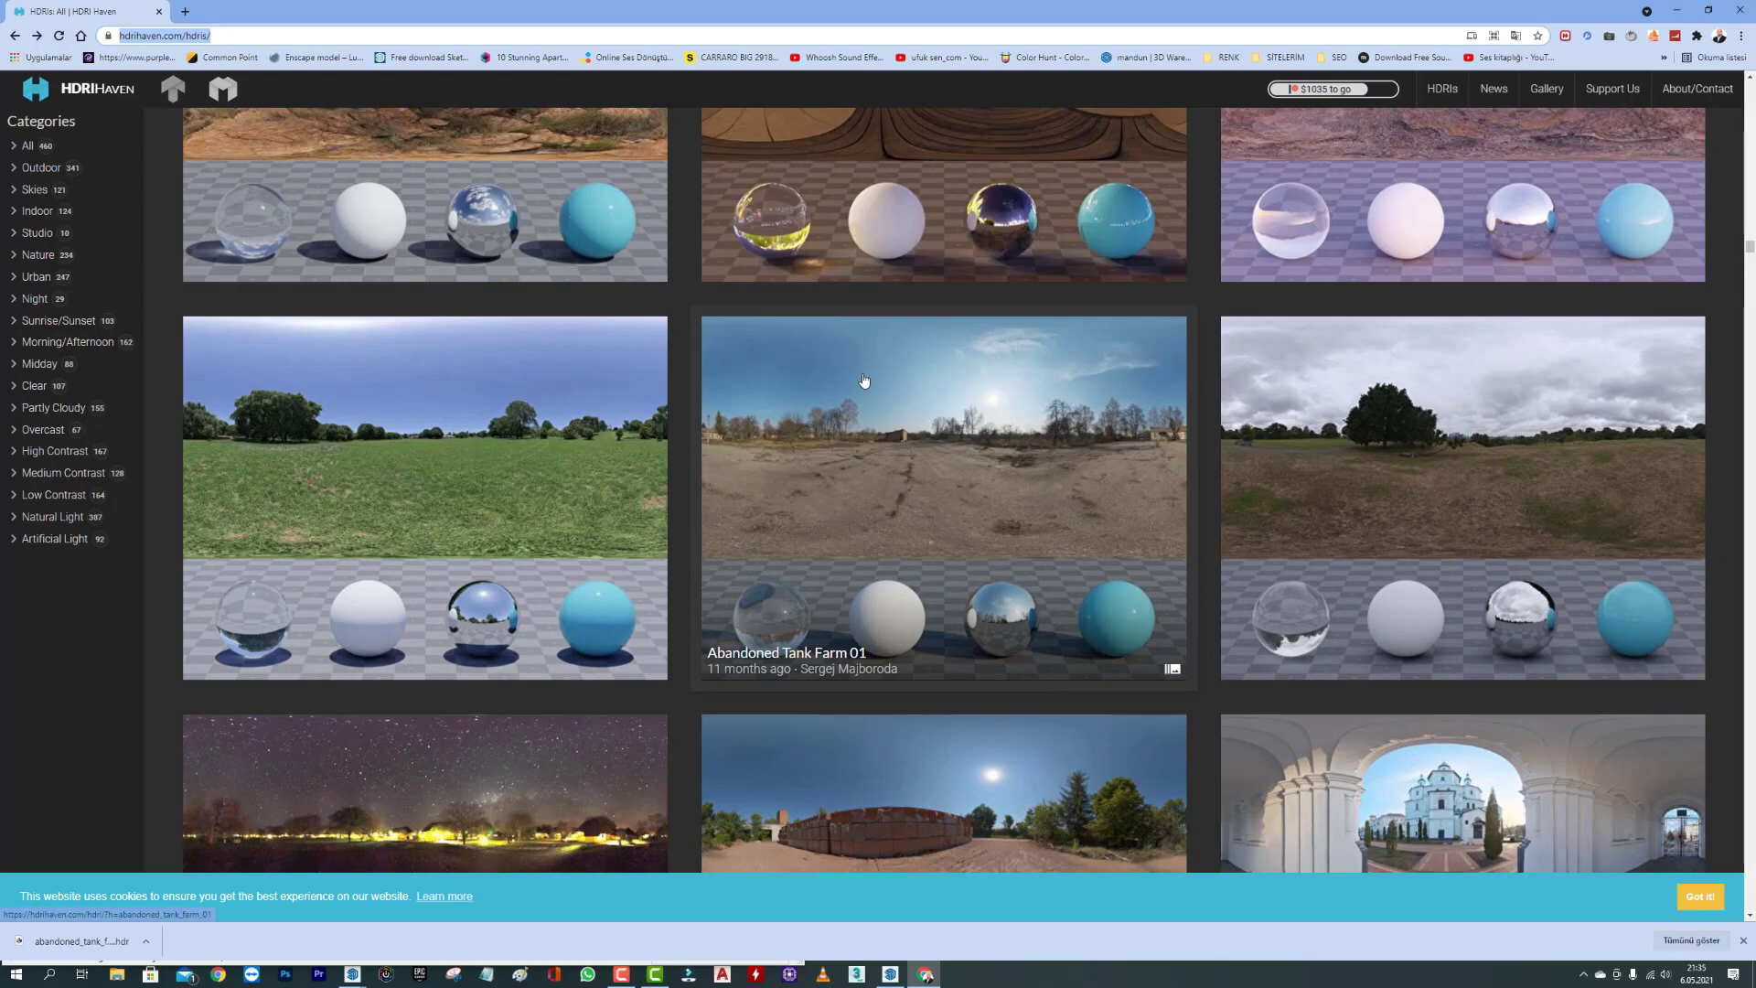
# Load abandoned_tank_farm_02_8k.hdr as the Enscape skybox.
pyautogui.click(1677, 10)
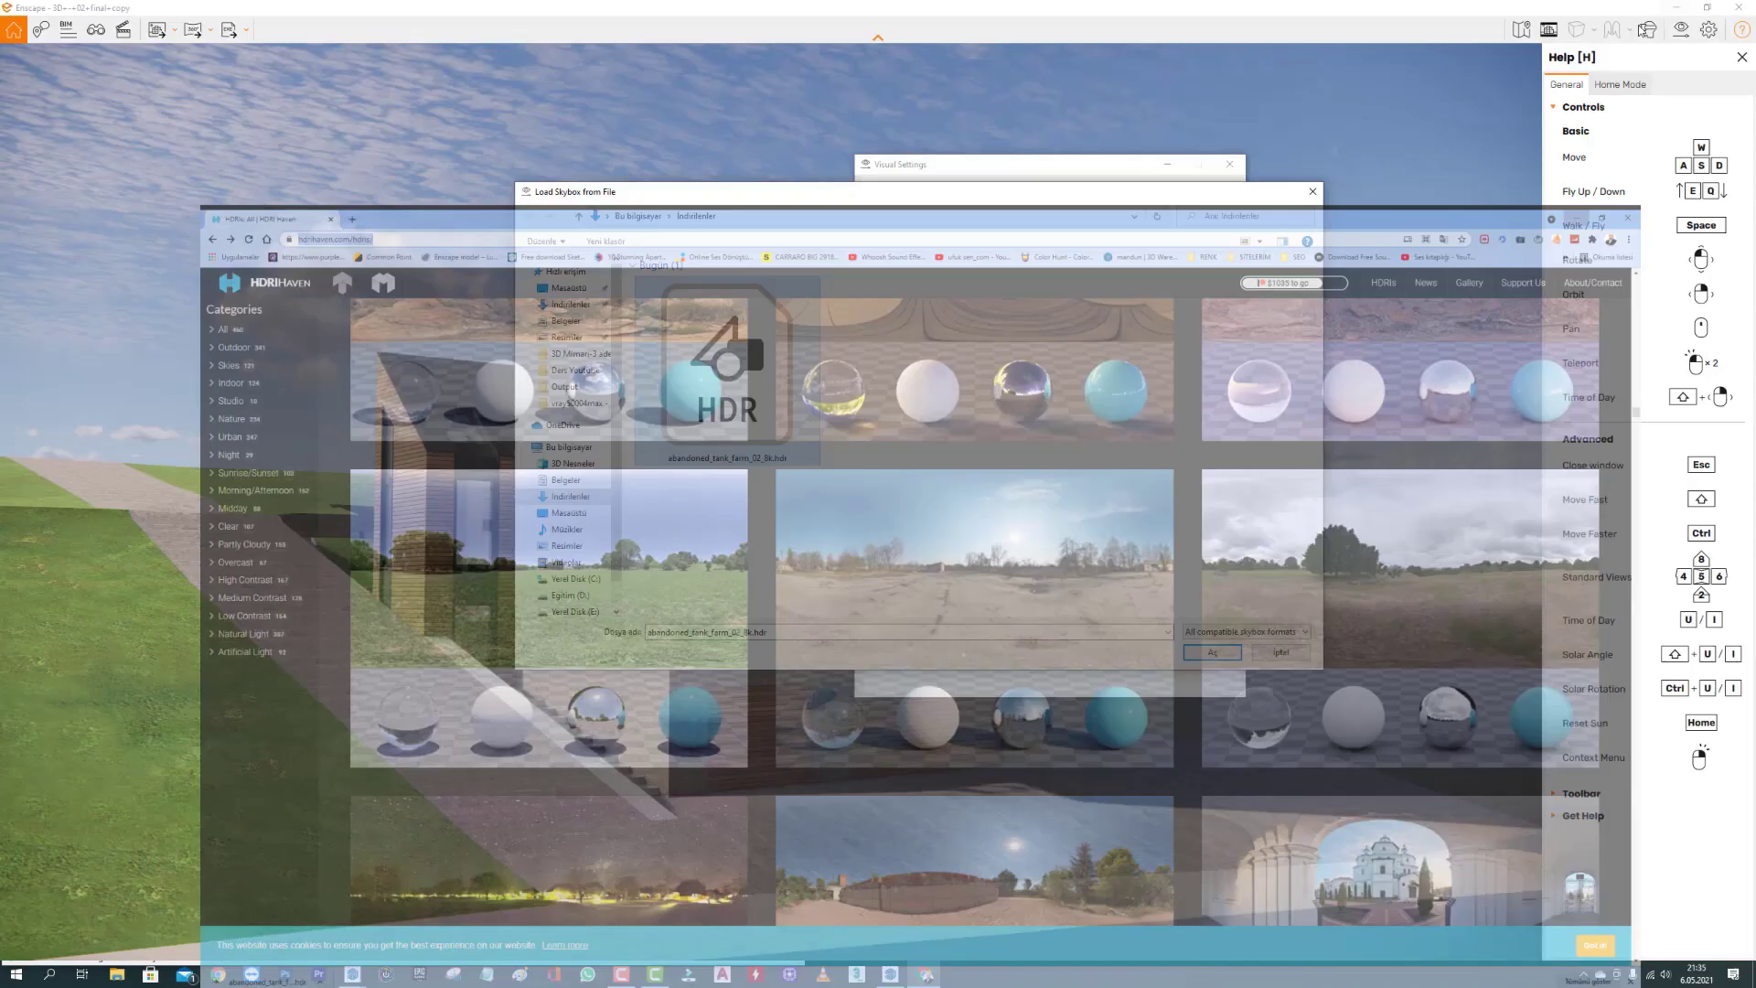
pyautogui.moveTo(959, 200); pyautogui.dragTo(502, 118)
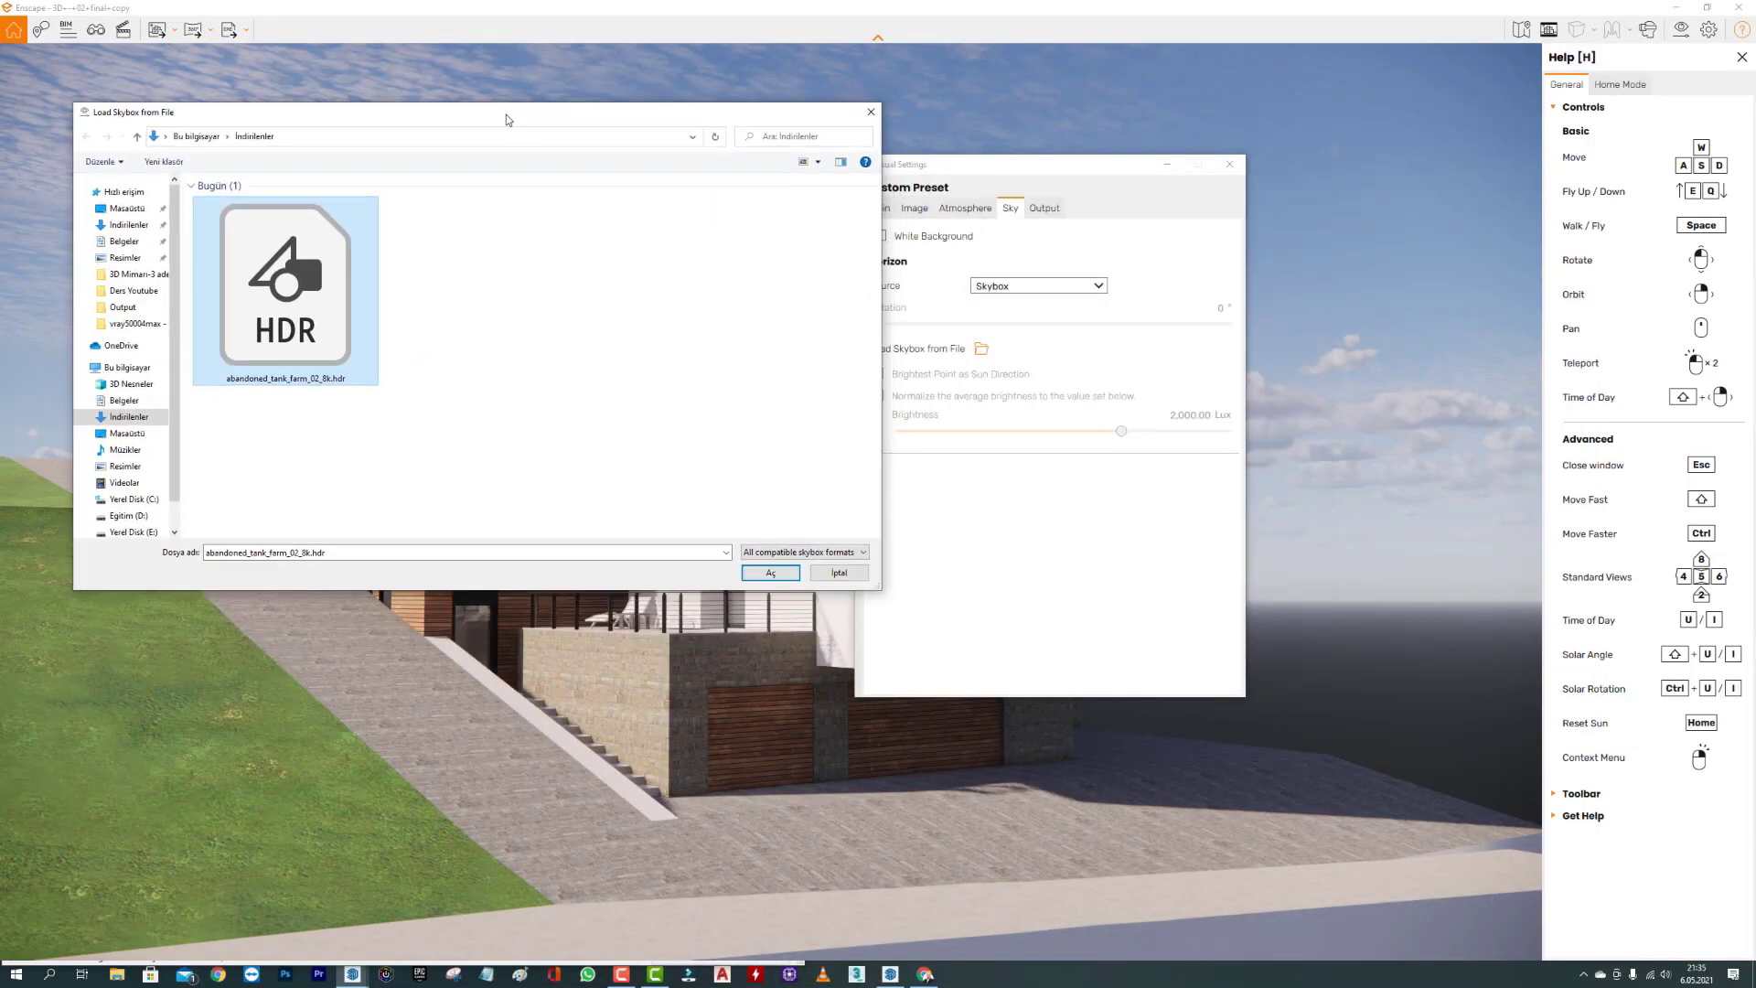
pyautogui.click(755, 571)
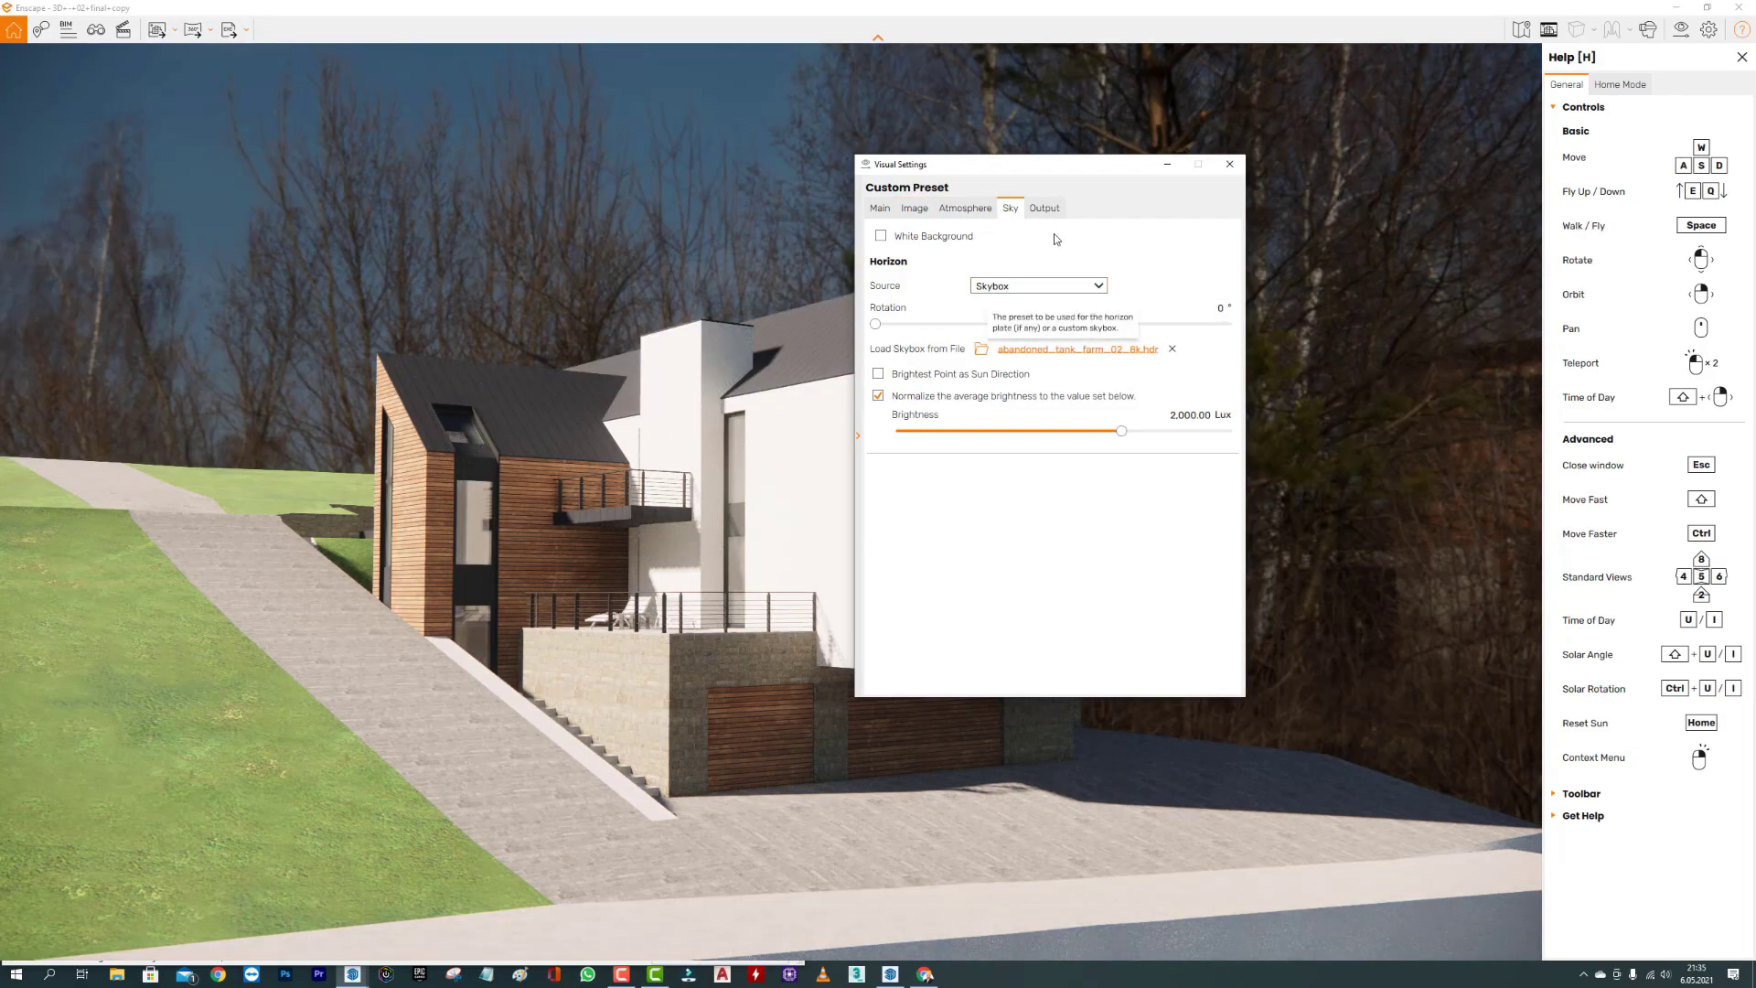
# Close Visual Settings and move the camera forward toward the house.
pyautogui.click(1167, 165)
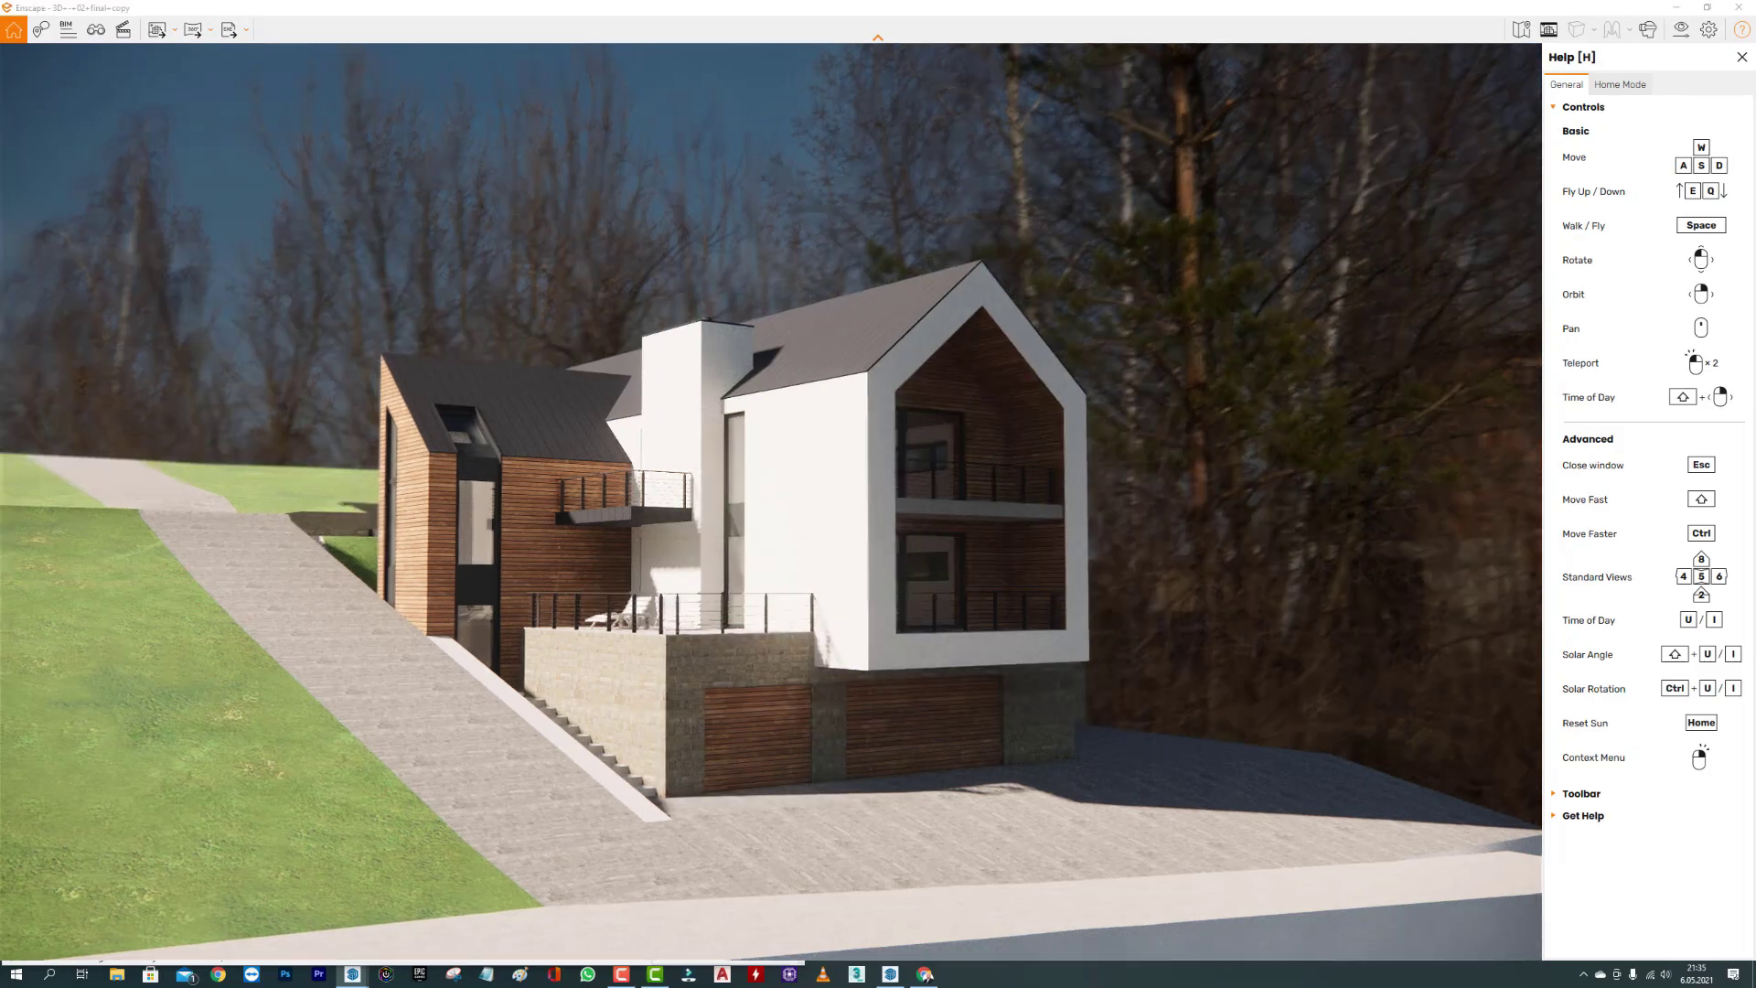
pyautogui.press('i')
pyautogui.press('w')
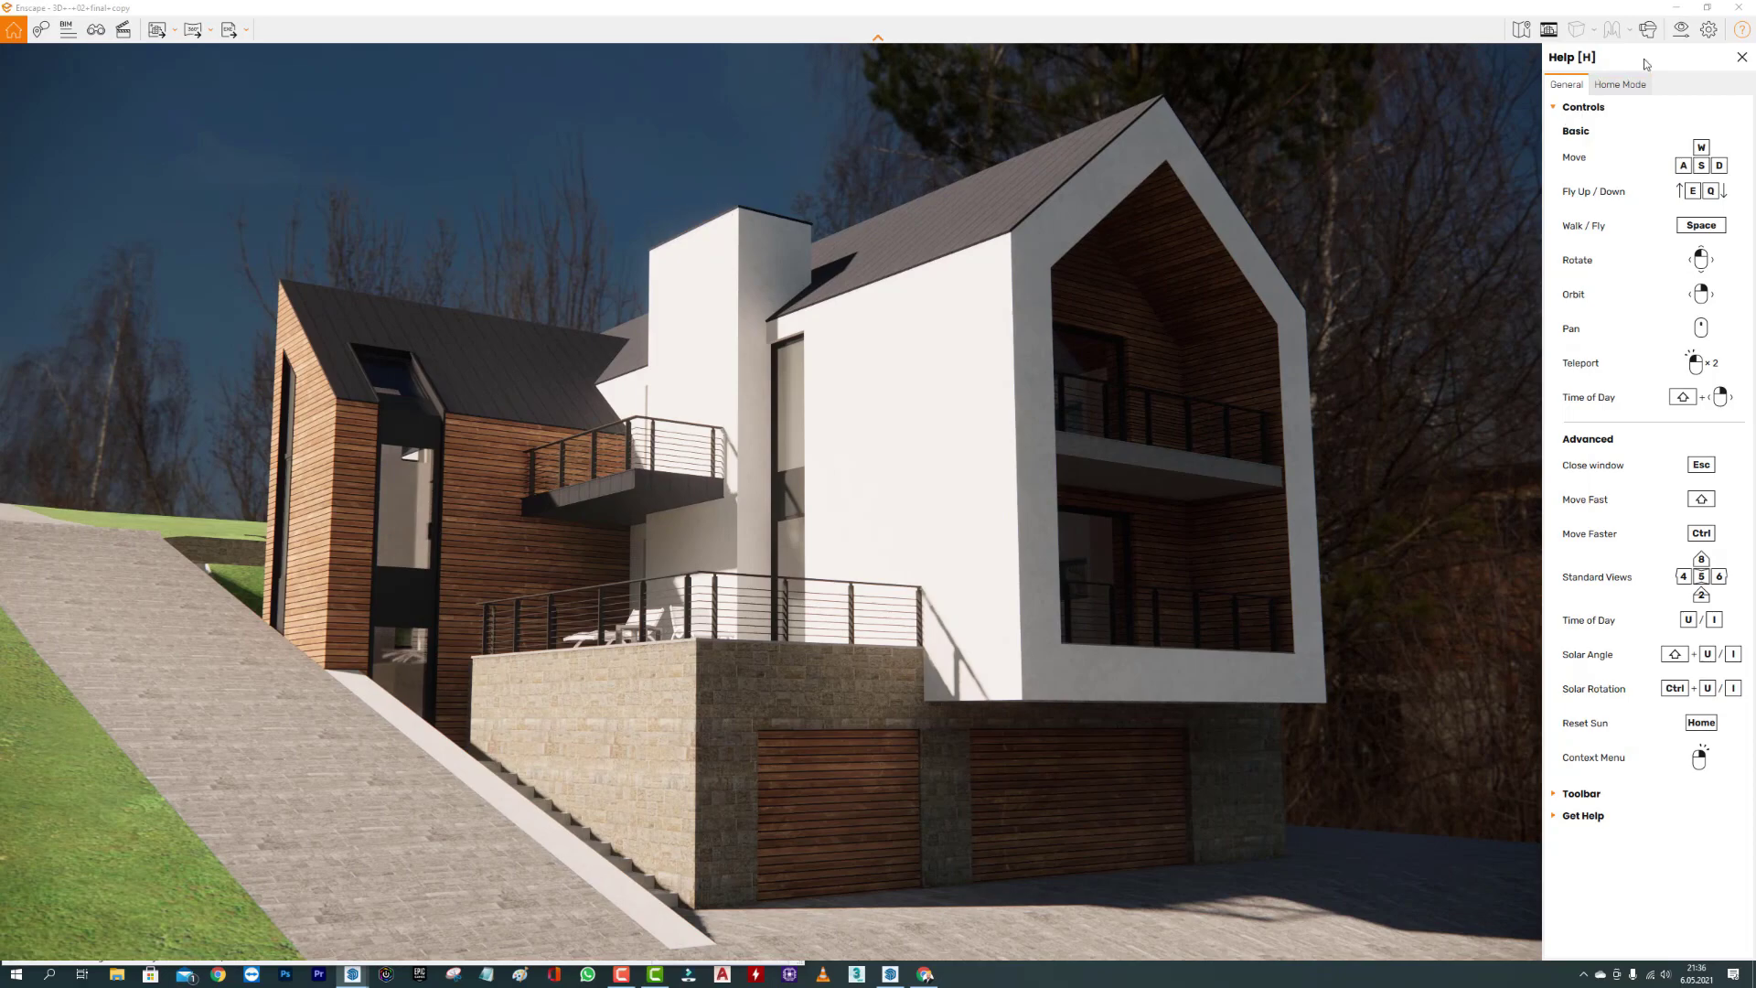
# Reopen the Sky settings and set the skybox Horizon Rotation to 188°.
pyautogui.click(1681, 29)
pyautogui.moveTo(1064, 173); pyautogui.dragTo(580, 167)
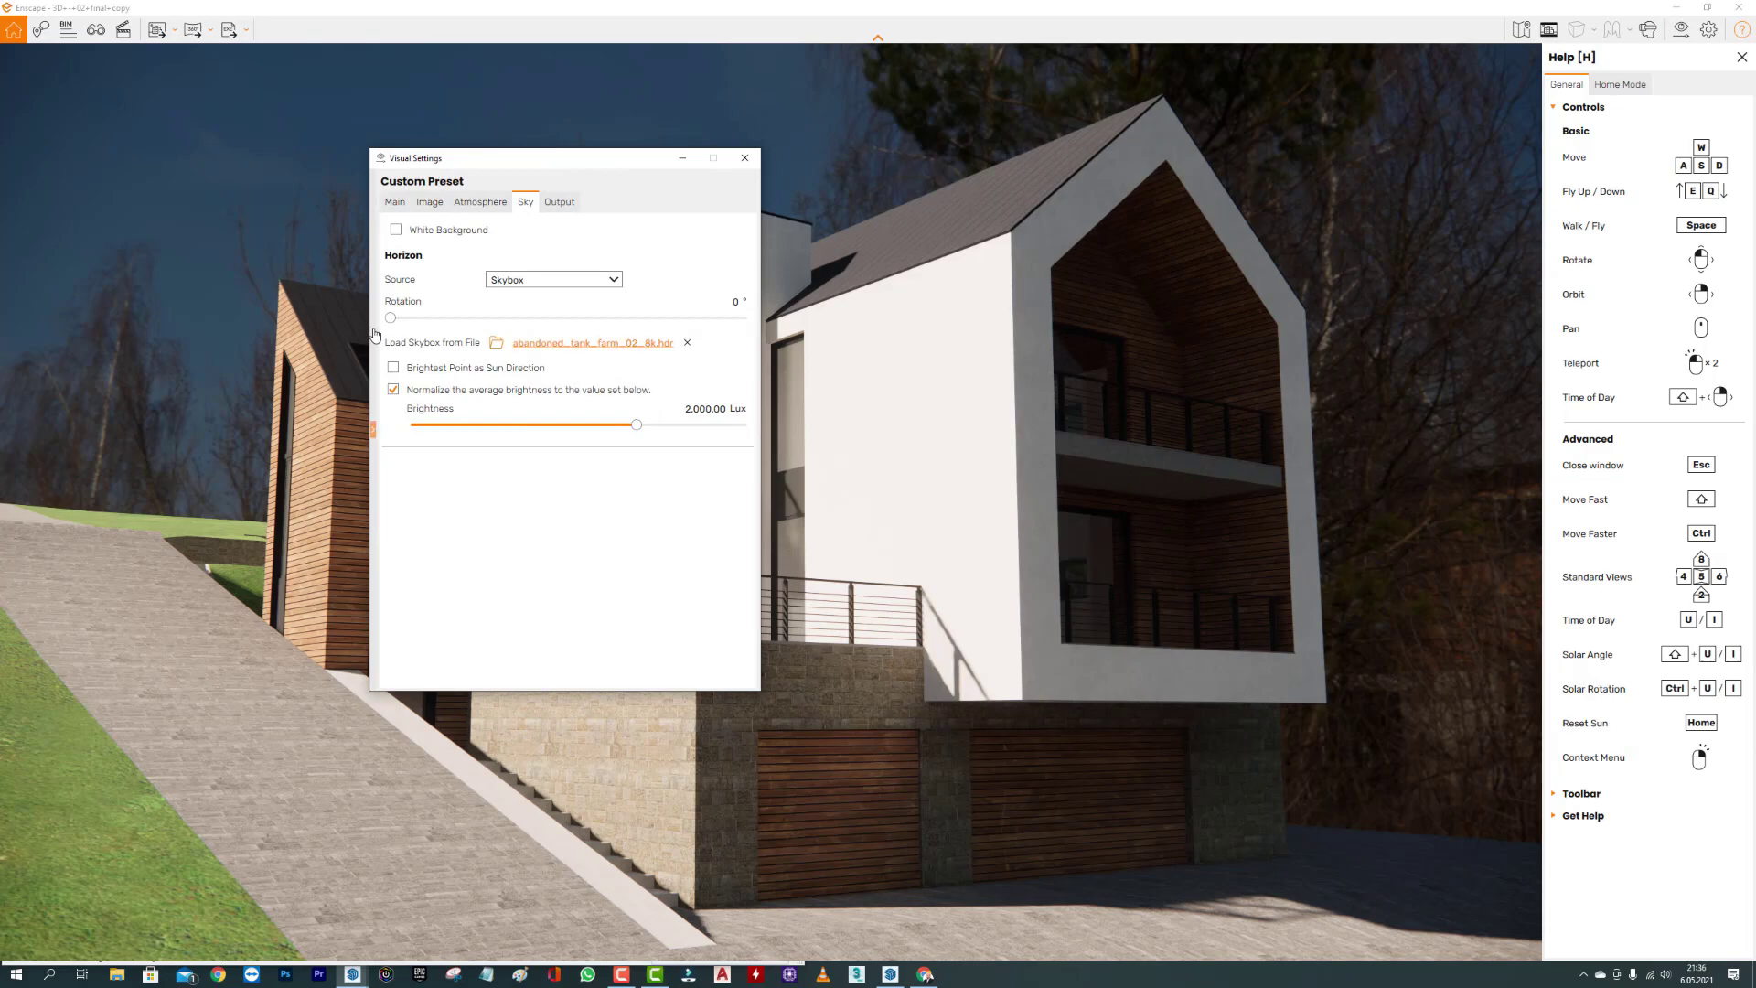
pyautogui.moveTo(391, 318); pyautogui.dragTo(585, 326)
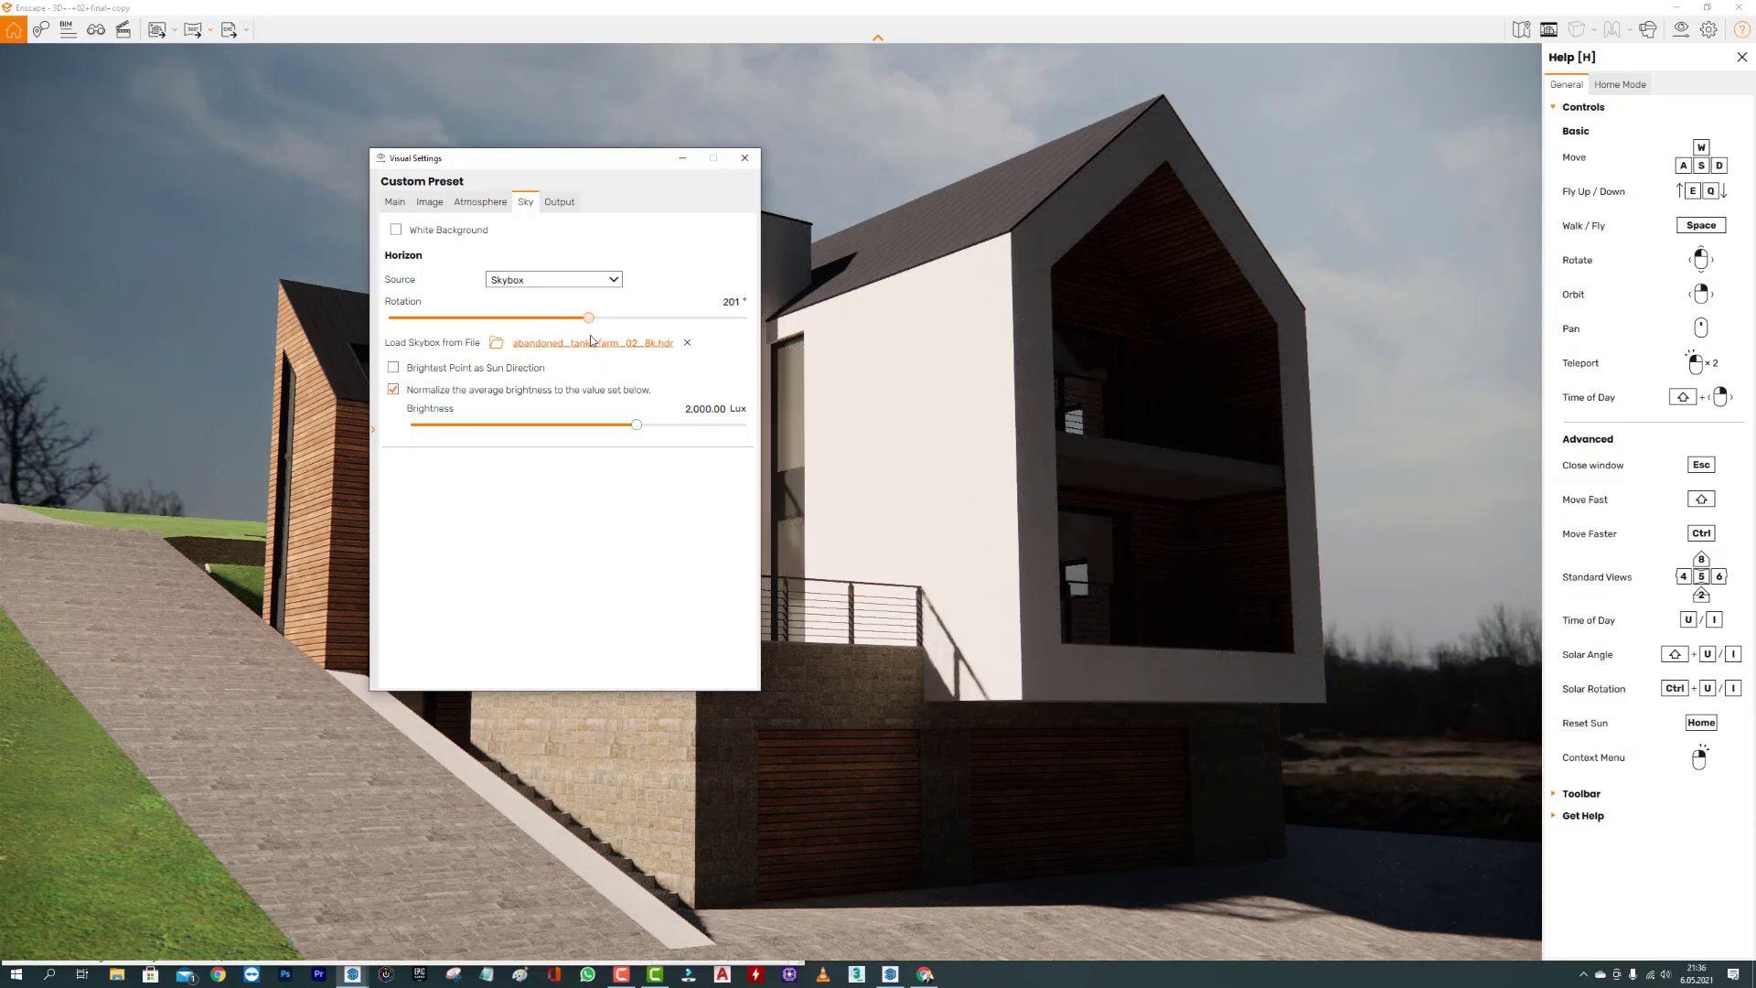
pyautogui.moveTo(590, 340); pyautogui.dragTo(578, 340)
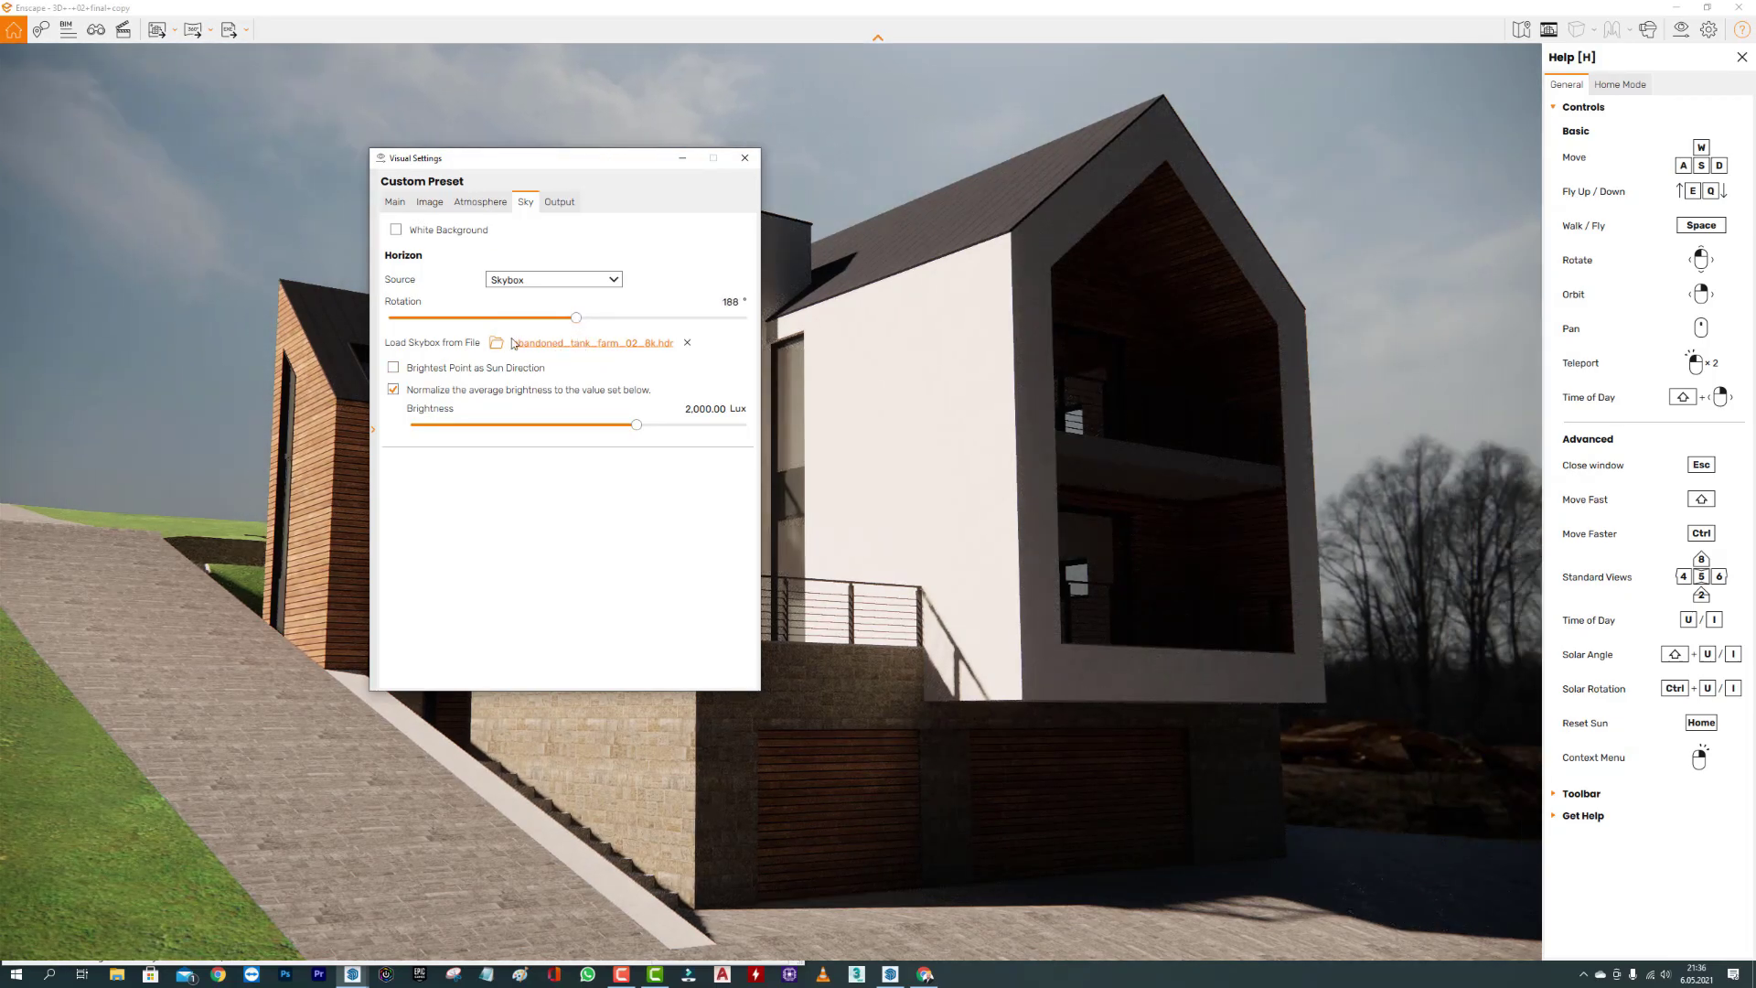
pyautogui.moveTo(415, 163)
pyautogui.mouseDown()
pyautogui.moveTo(452, 234)
pyautogui.moveTo(539, 229)
pyautogui.mouseUp()
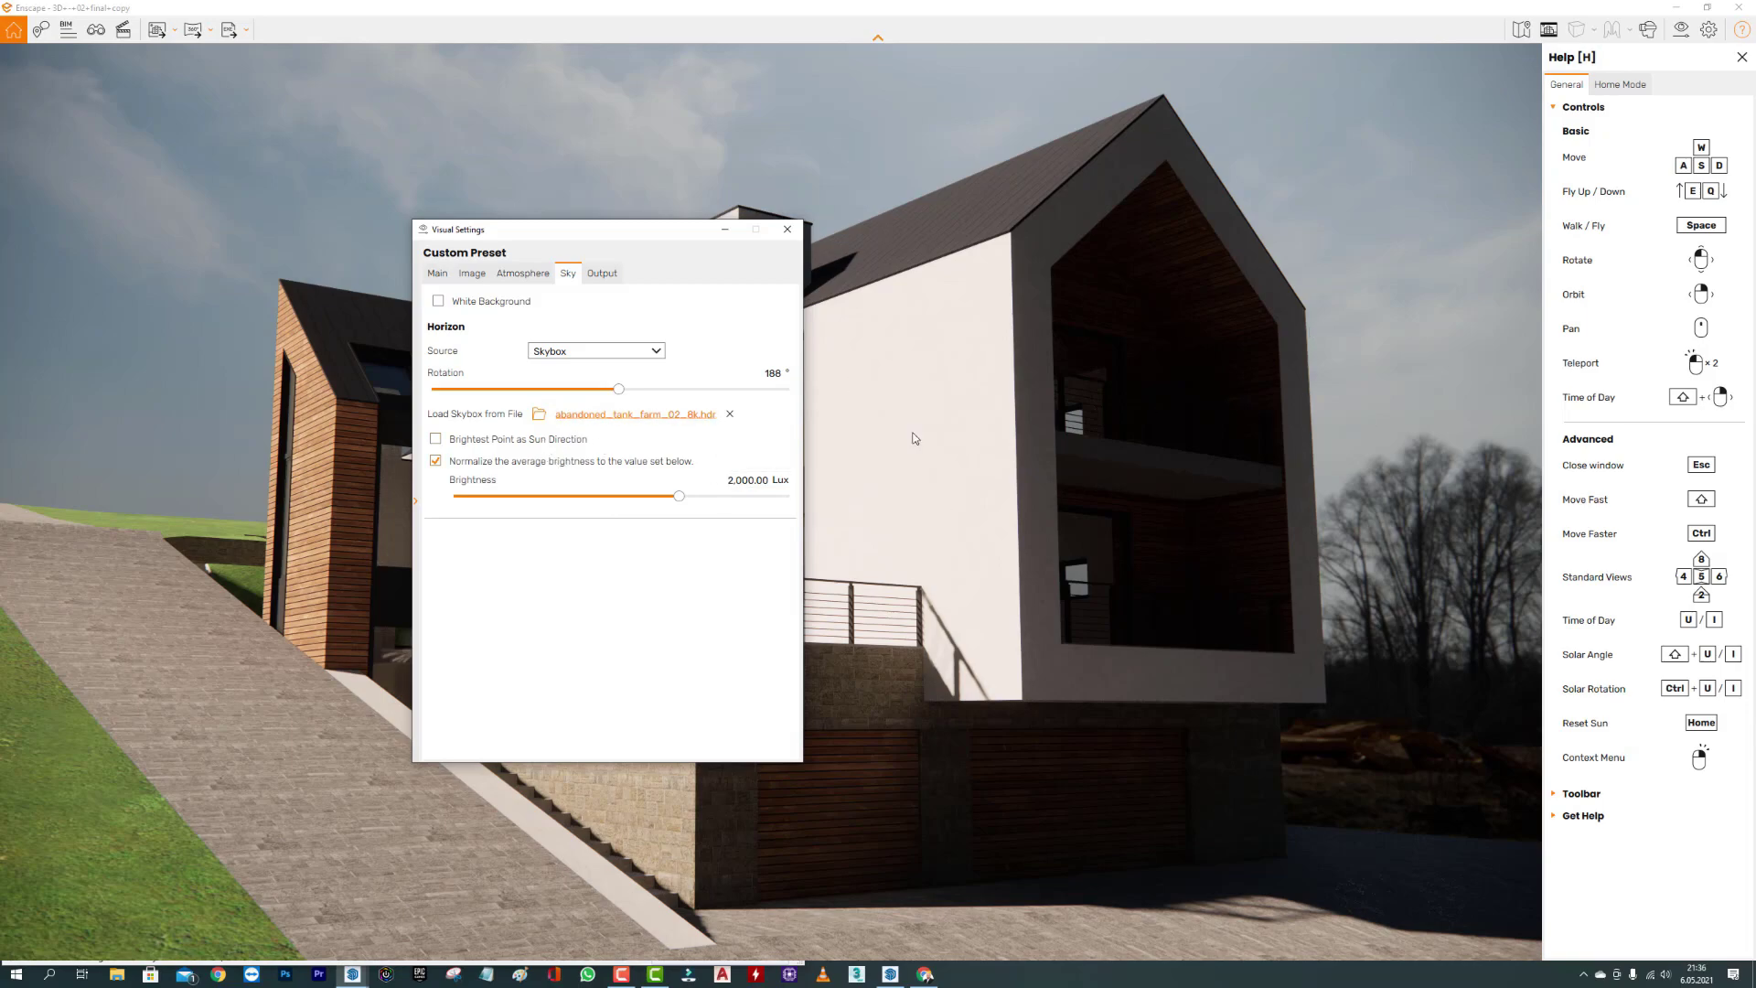
pyautogui.moveTo(467, 368)
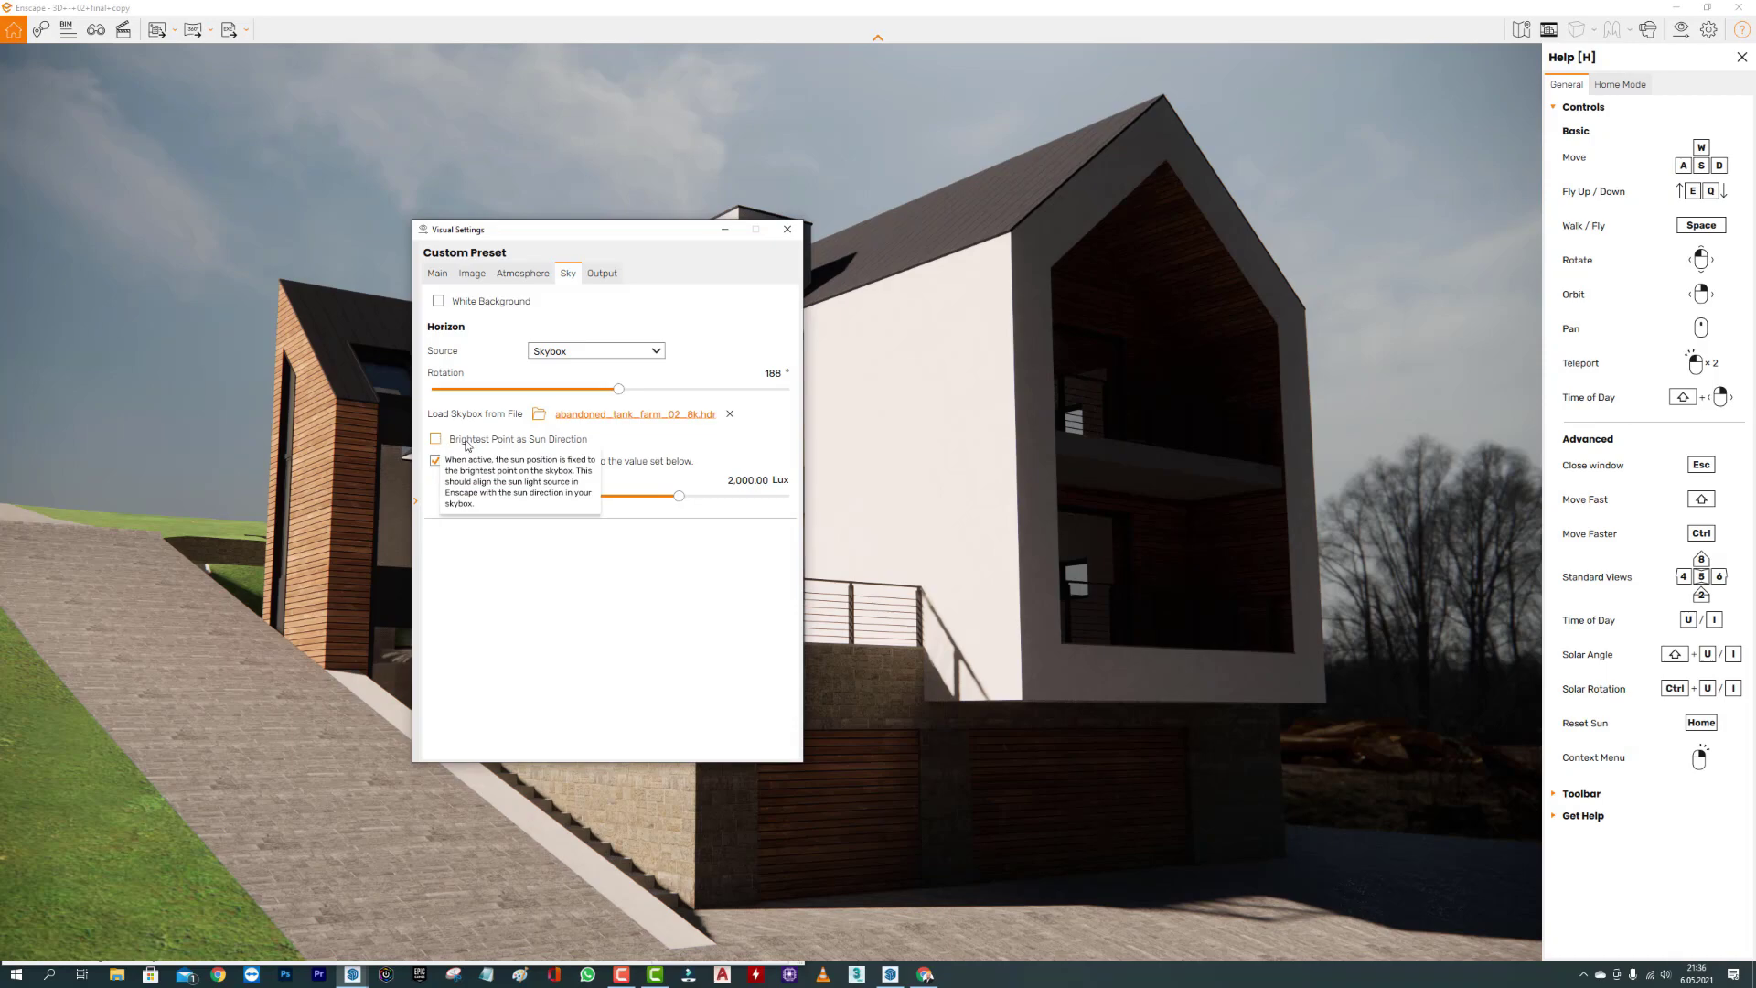
# Align the sun with the sky's brightest point and rotate the skybox to 294°.
pyautogui.click(436, 440)
pyautogui.moveTo(648, 230); pyautogui.dragTo(1731, 72)
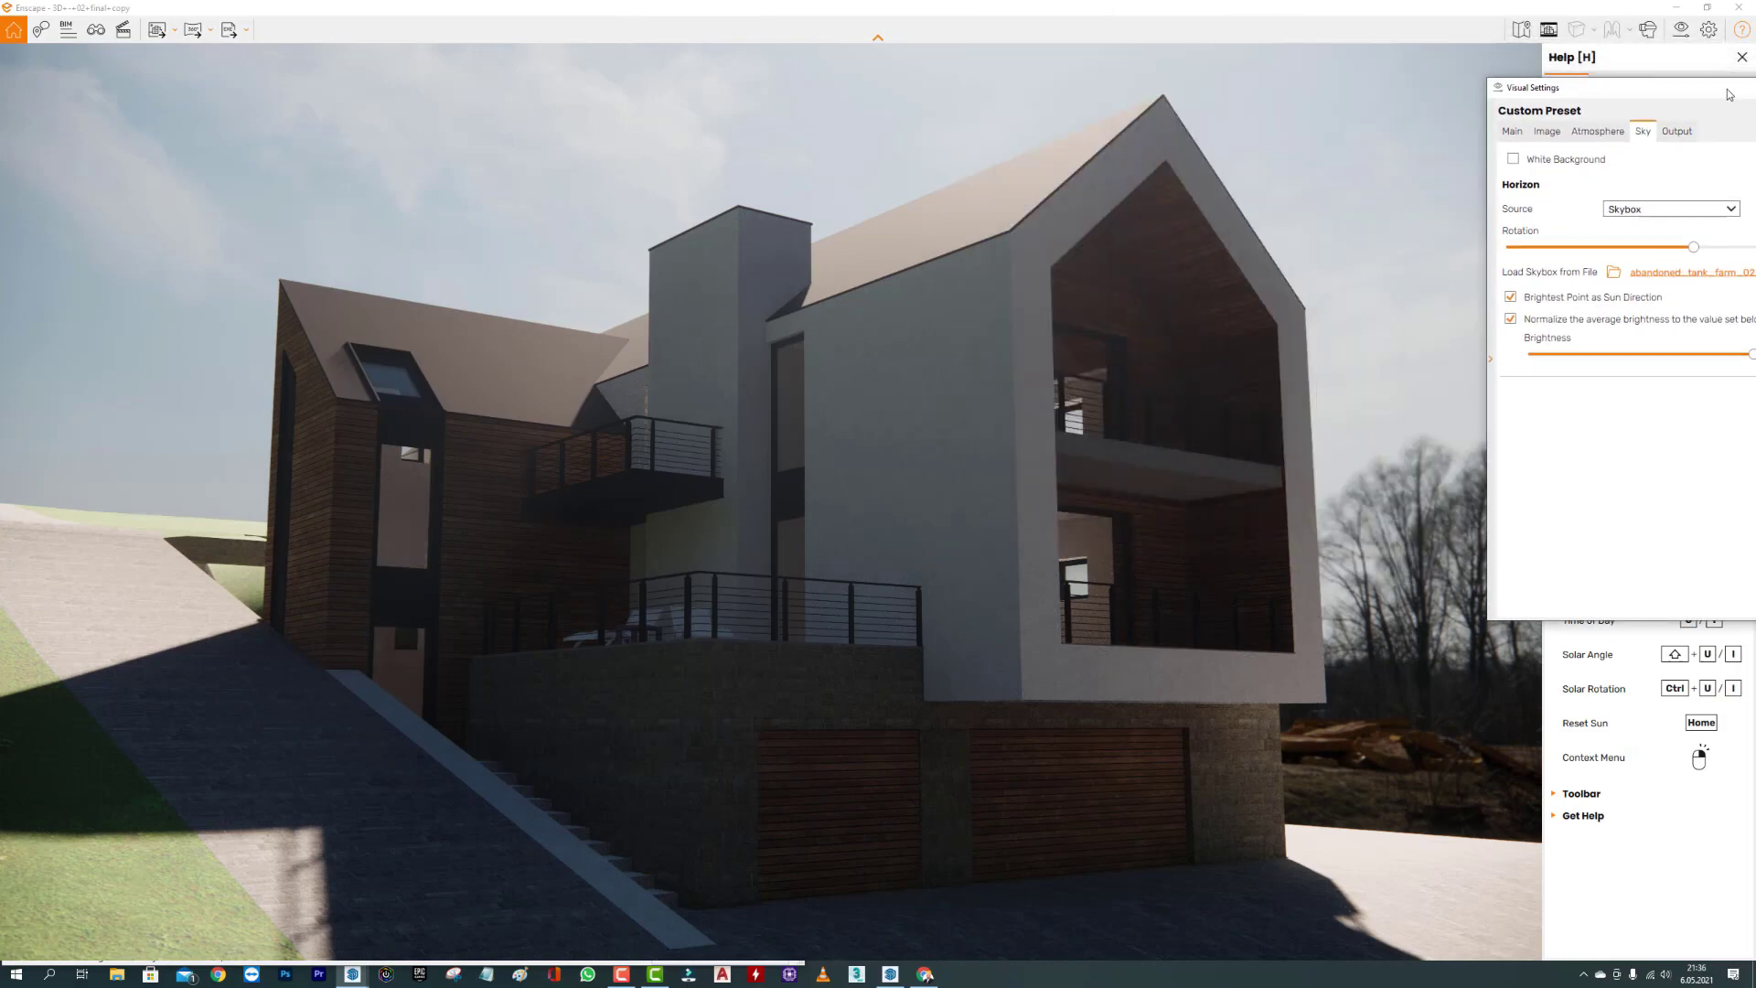
pyautogui.moveTo(1731, 72)
pyautogui.mouseDown()
pyautogui.moveTo(1682, 118)
pyautogui.moveTo(1618, 119)
pyautogui.mouseUp()
pyautogui.moveTo(1589, 286); pyautogui.dragTo(1672, 291)
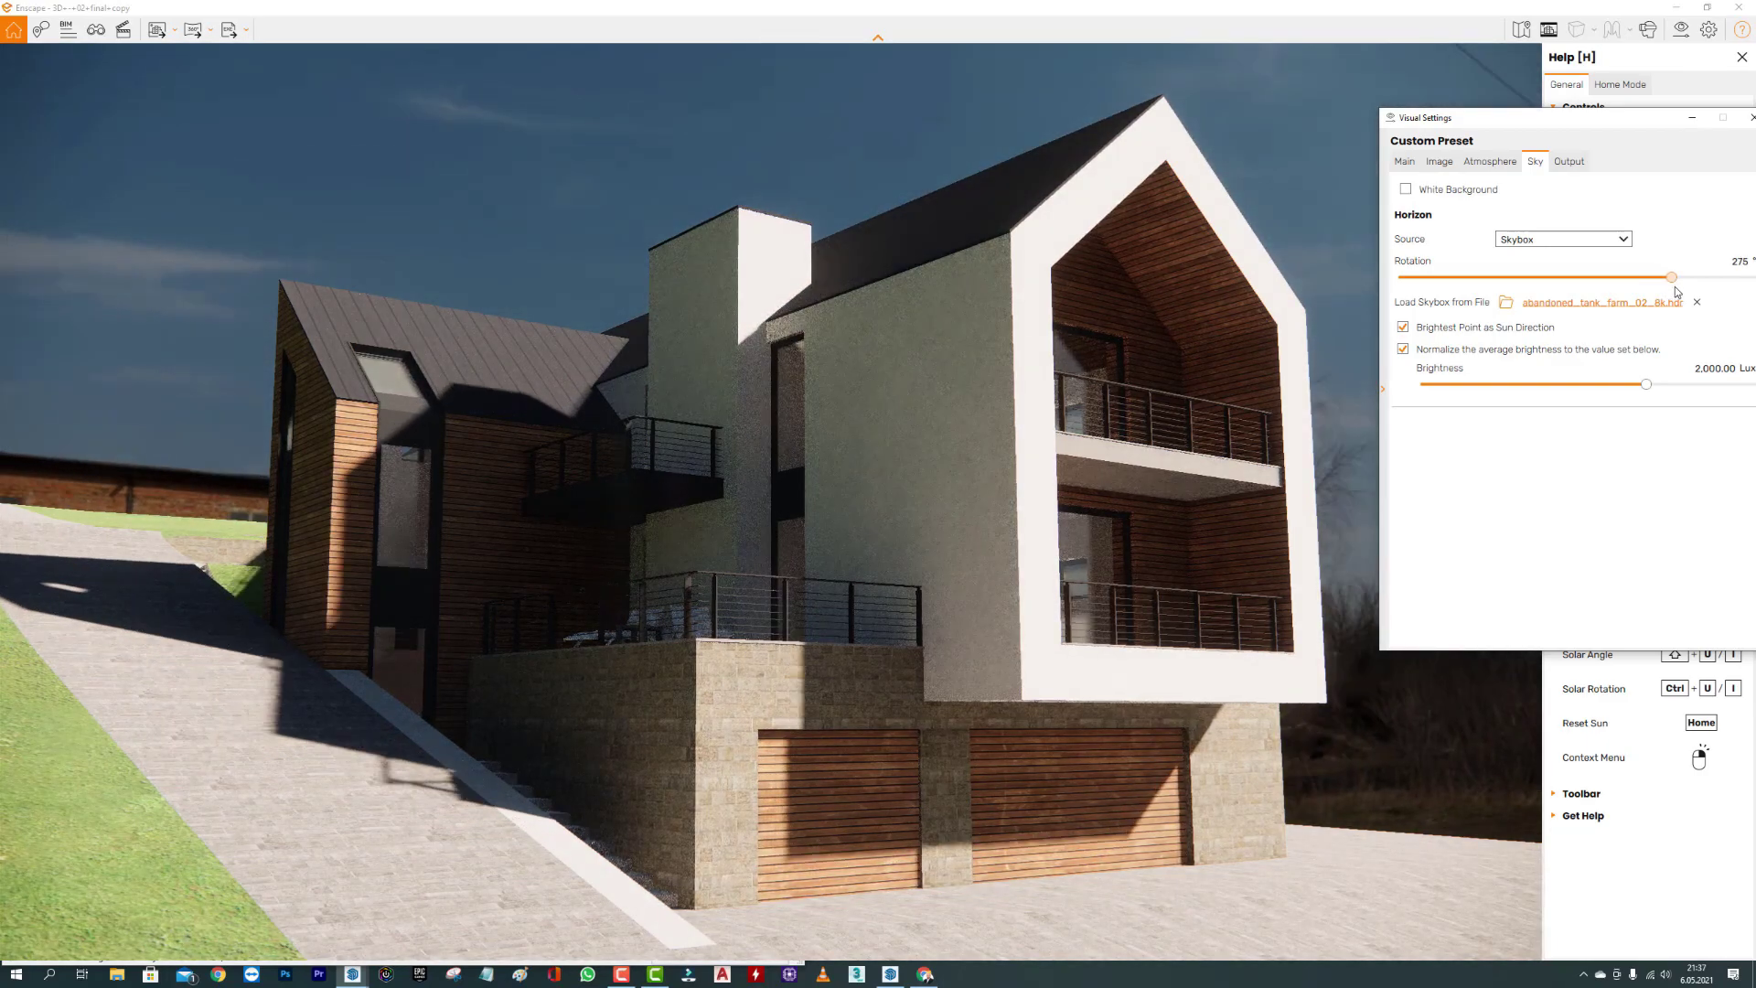
pyautogui.moveTo(1673, 291); pyautogui.dragTo(1686, 291)
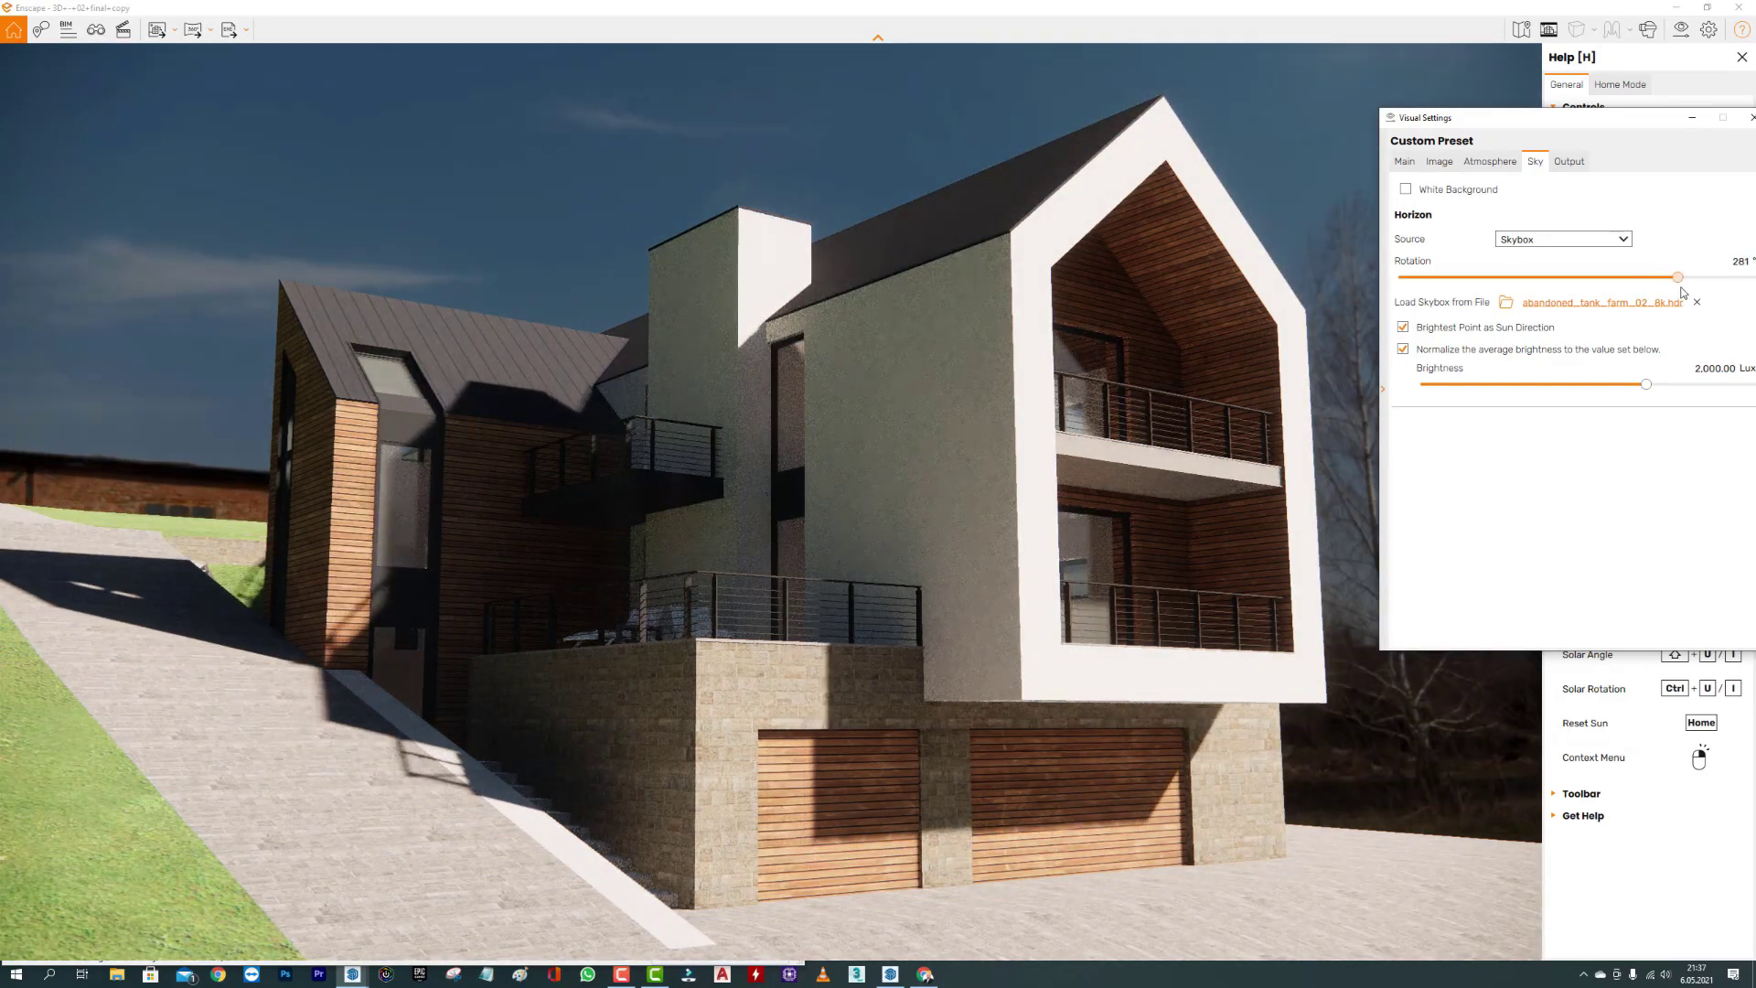
pyautogui.moveTo(1551, 117)
pyautogui.mouseDown()
pyautogui.moveTo(1685, 81)
pyautogui.moveTo(1484, 72)
pyautogui.mouseUp()
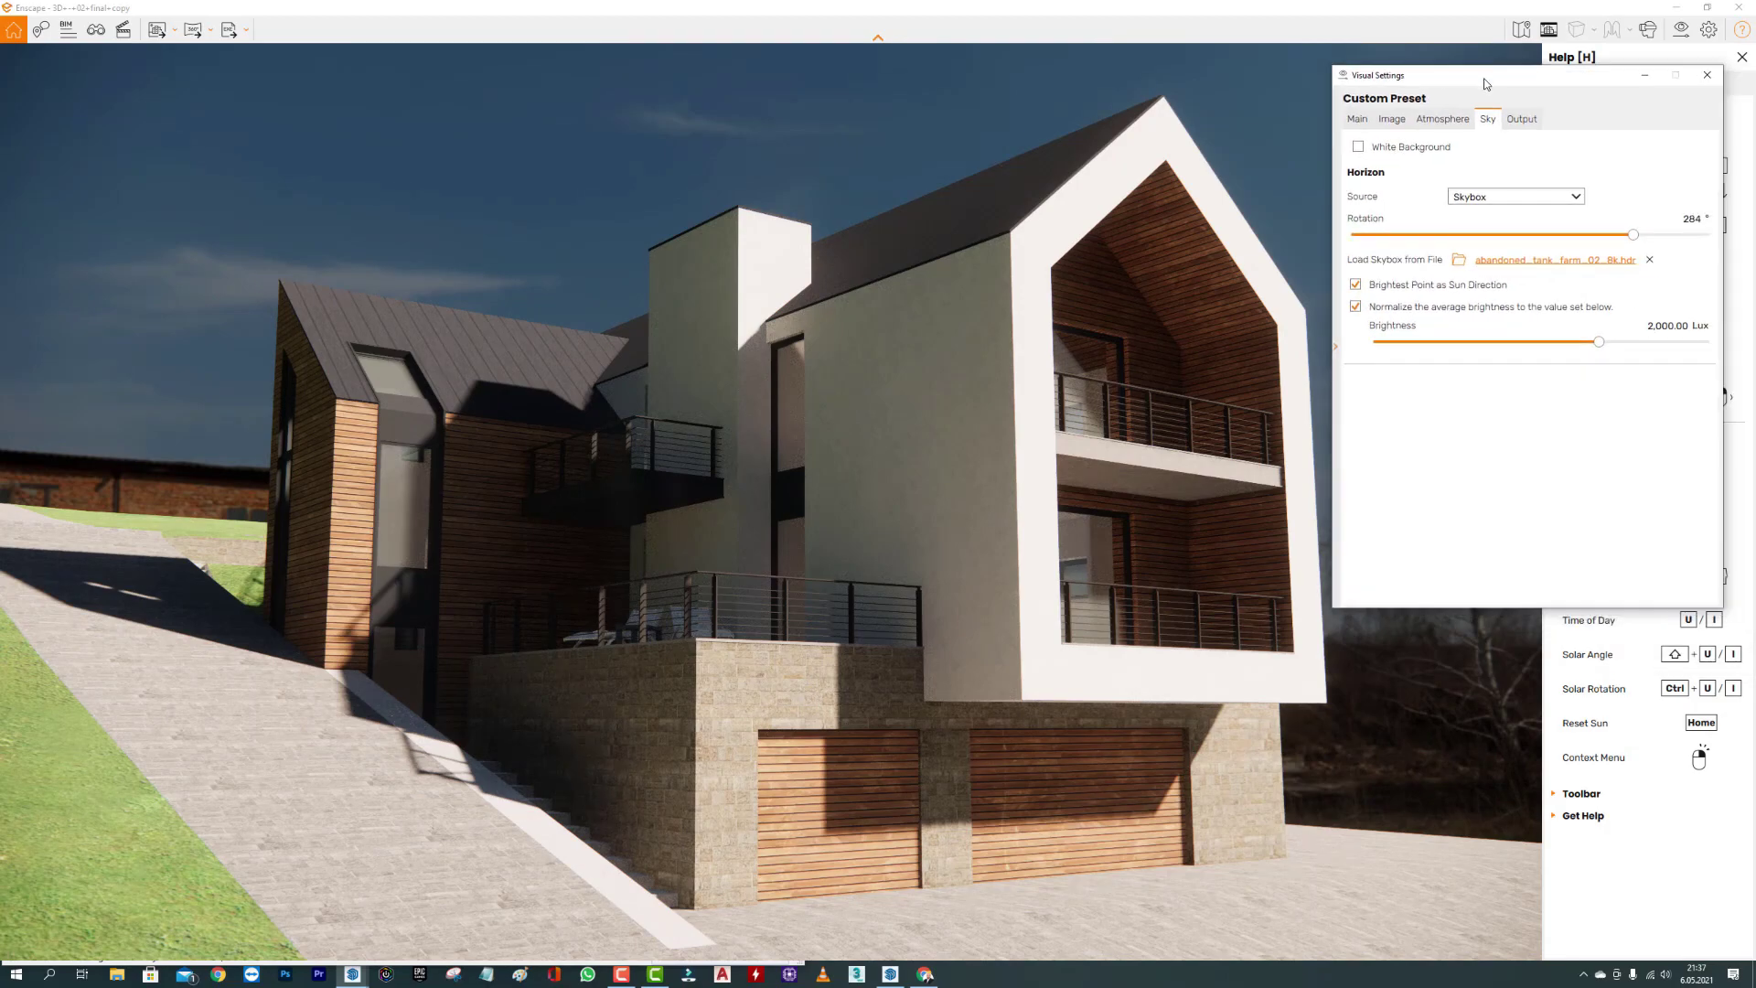
pyautogui.moveTo(1635, 234); pyautogui.dragTo(1646, 241)
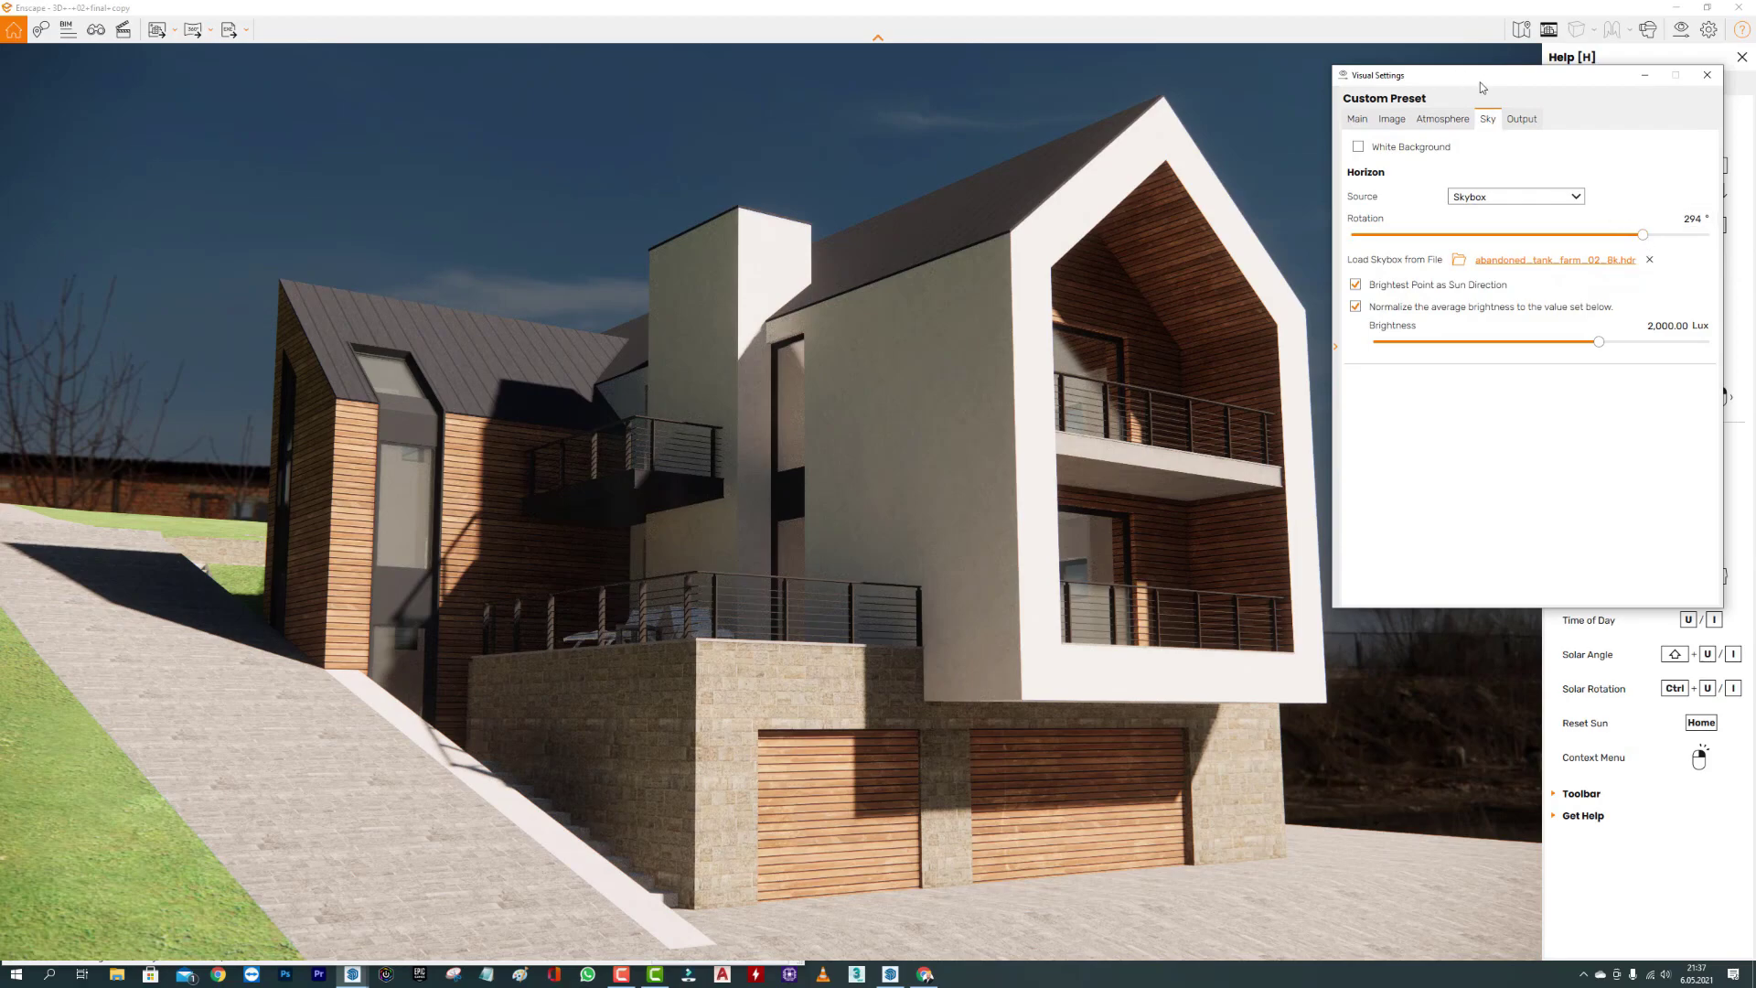
pyautogui.moveTo(1482, 85); pyautogui.dragTo(1526, 146)
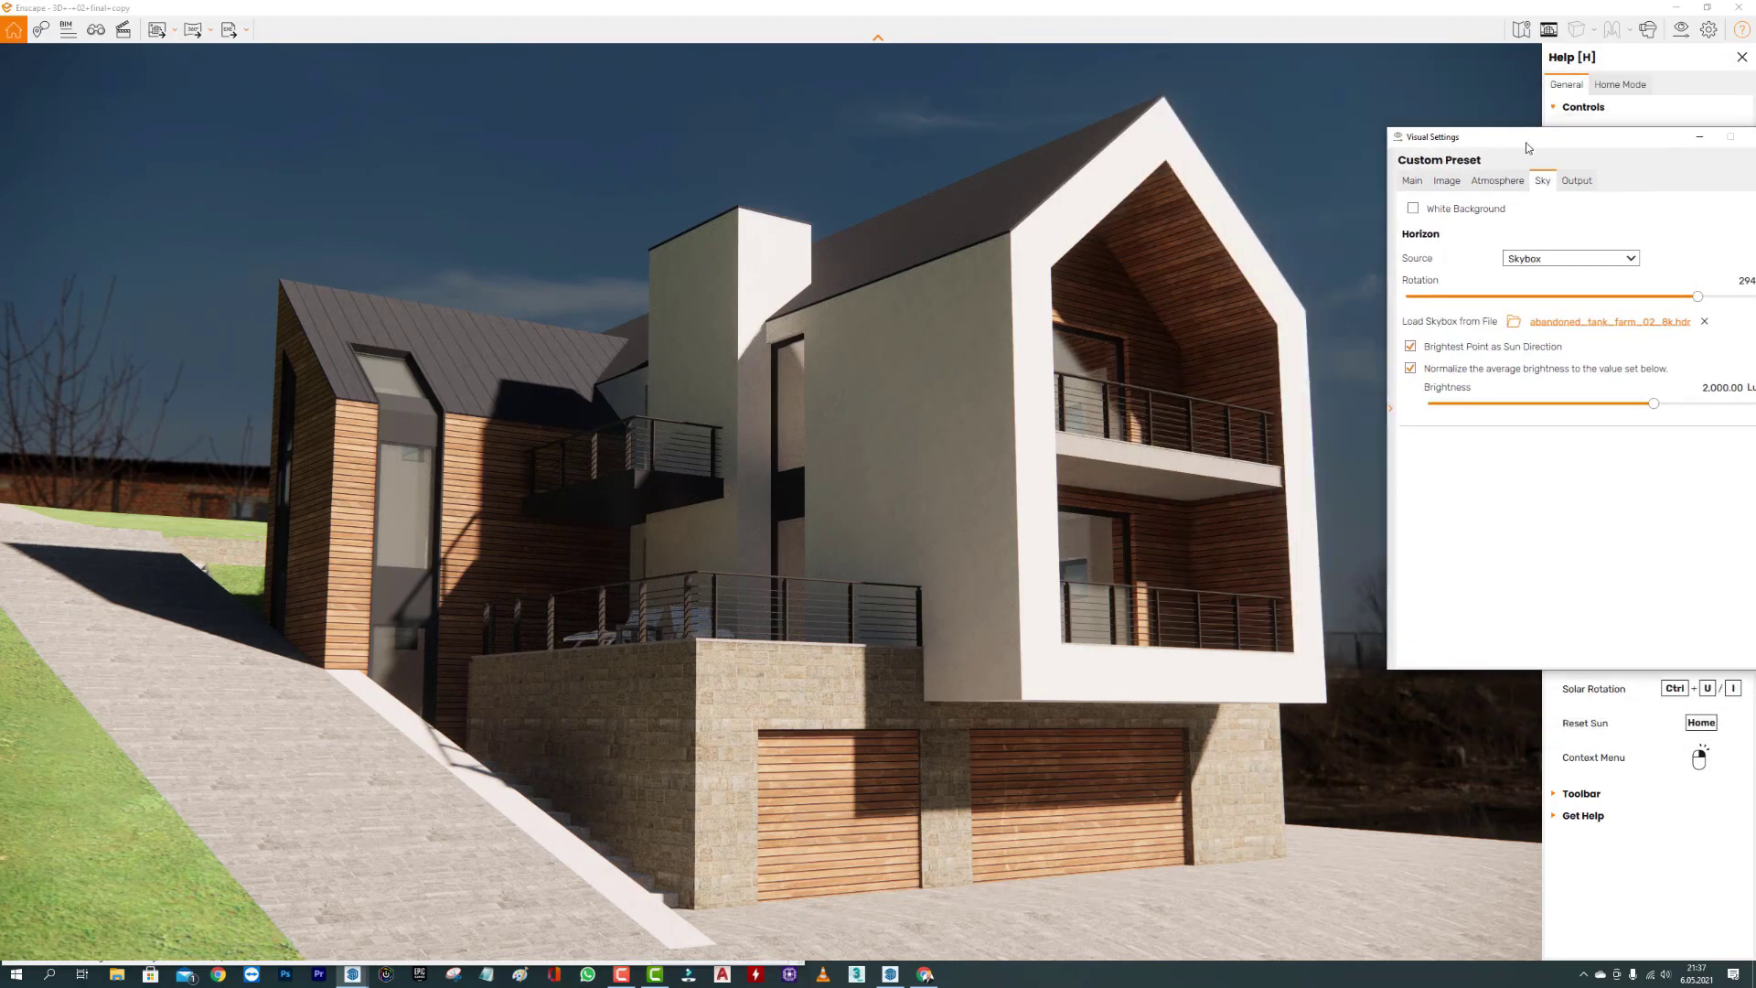
pyautogui.moveTo(1526, 147)
pyautogui.mouseDown()
pyautogui.moveTo(1023, 96)
pyautogui.moveTo(522, 135)
pyautogui.mouseUp()
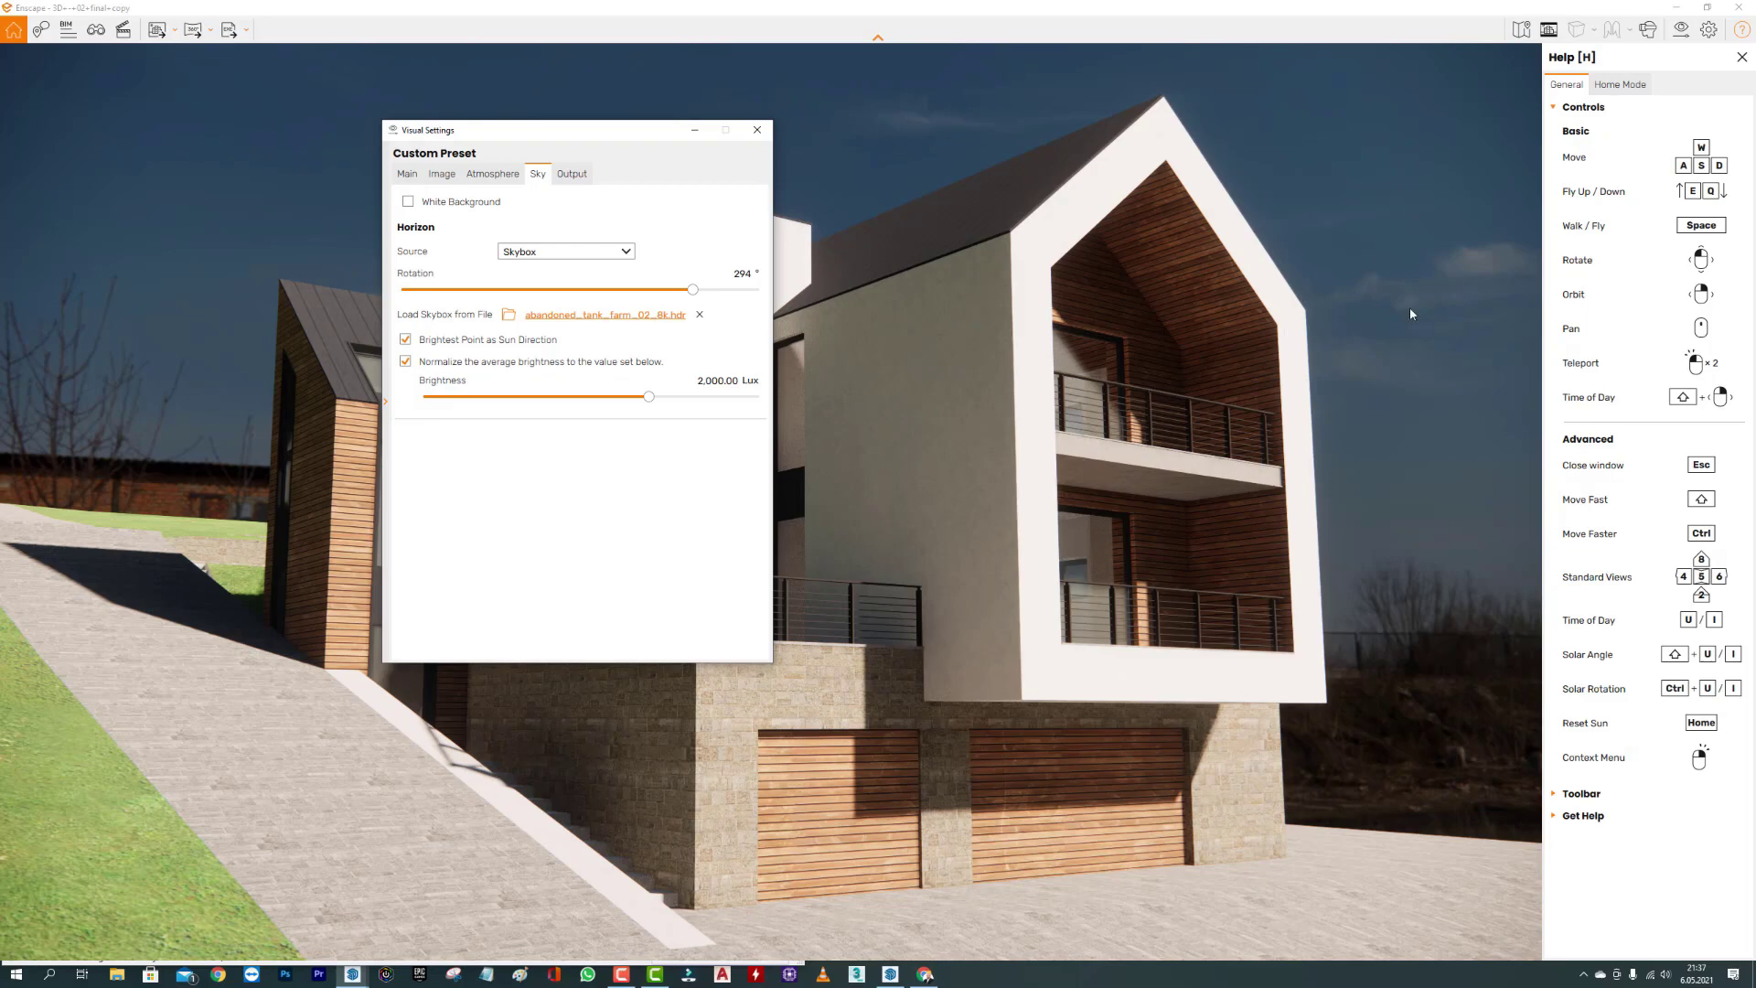
# Raise the normalized skybox brightness to 13,098.71 Lux.
pyautogui.moveTo(648, 397); pyautogui.dragTo(691, 407)
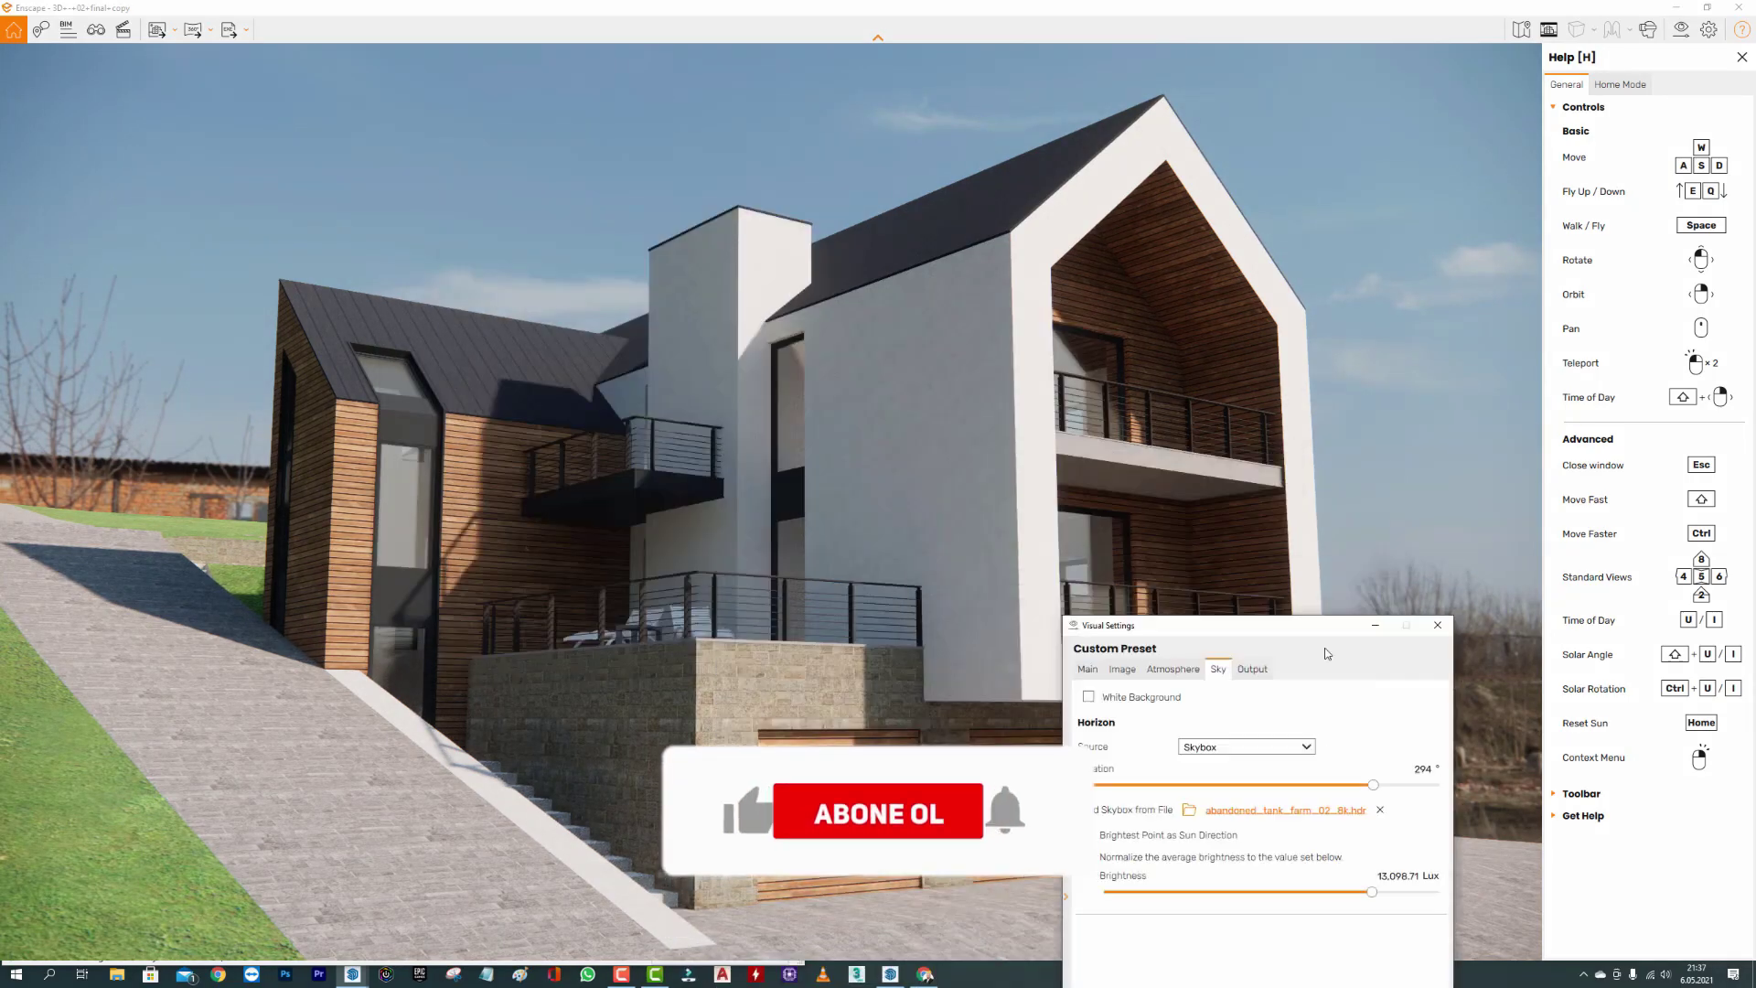
pyautogui.moveTo(1366, 640); pyautogui.dragTo(1417, 251)
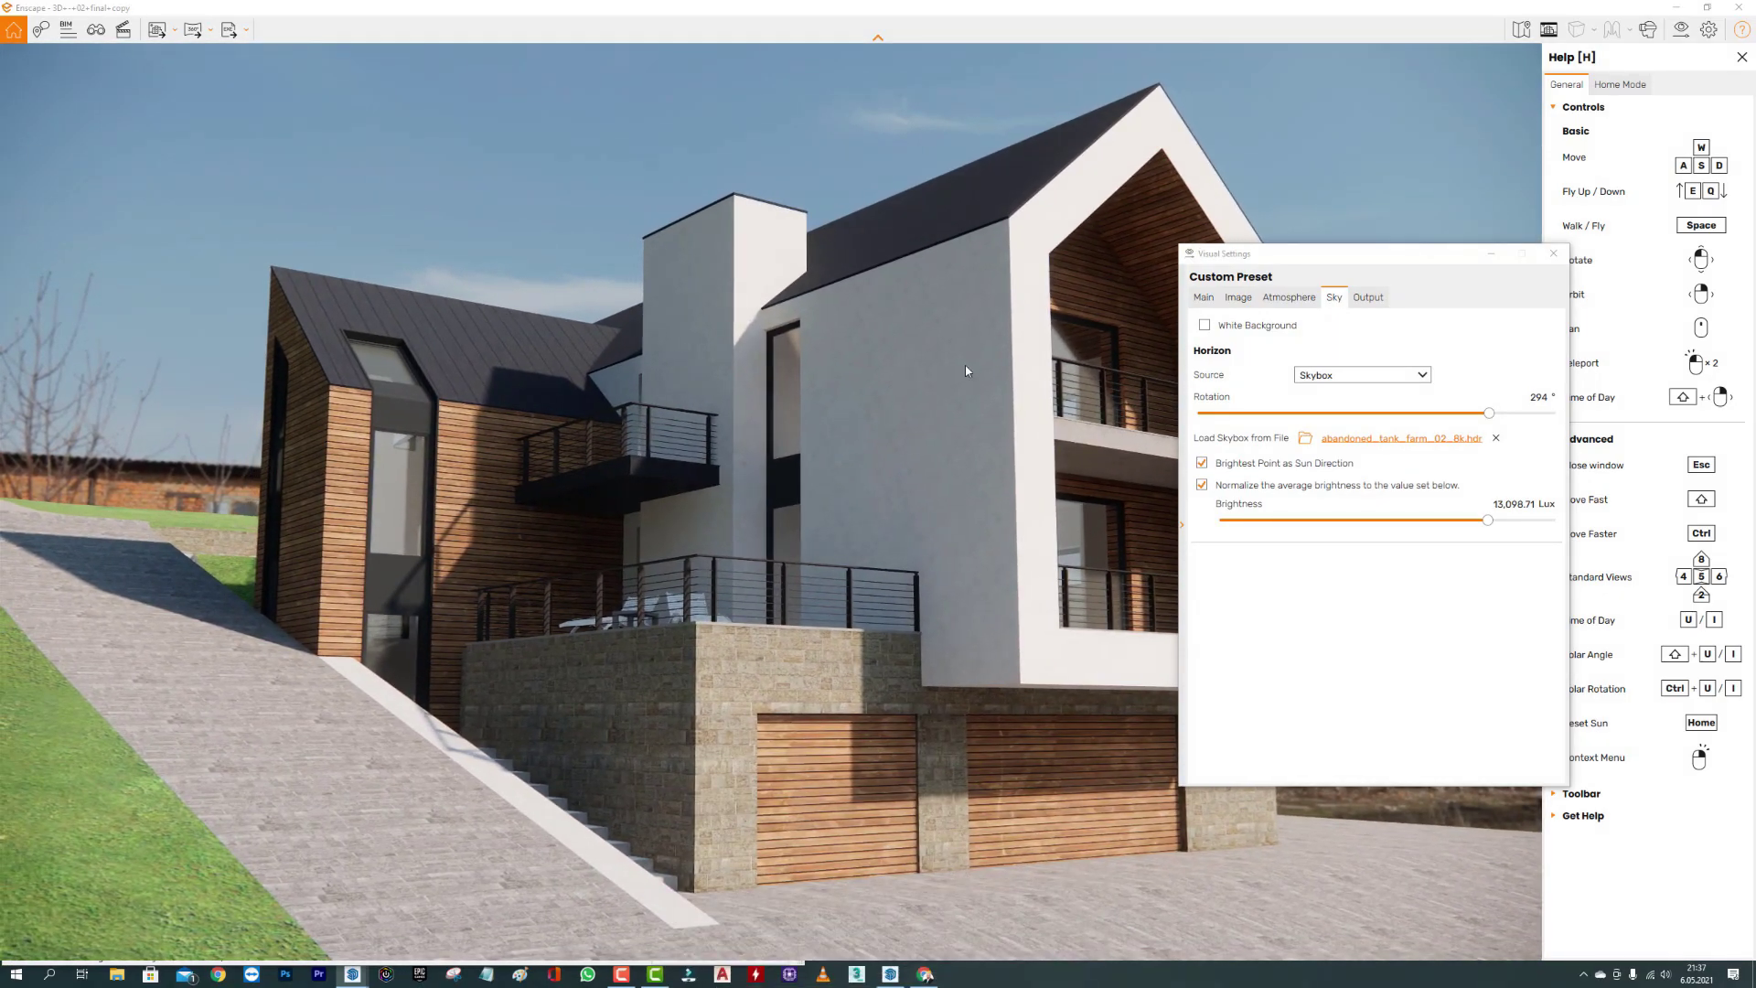
pyautogui.moveTo(1216, 256)
pyautogui.mouseDown()
pyautogui.moveTo(272, 203)
pyautogui.moveTo(864, 214)
pyautogui.moveTo(772, 192)
pyautogui.mouseUp()
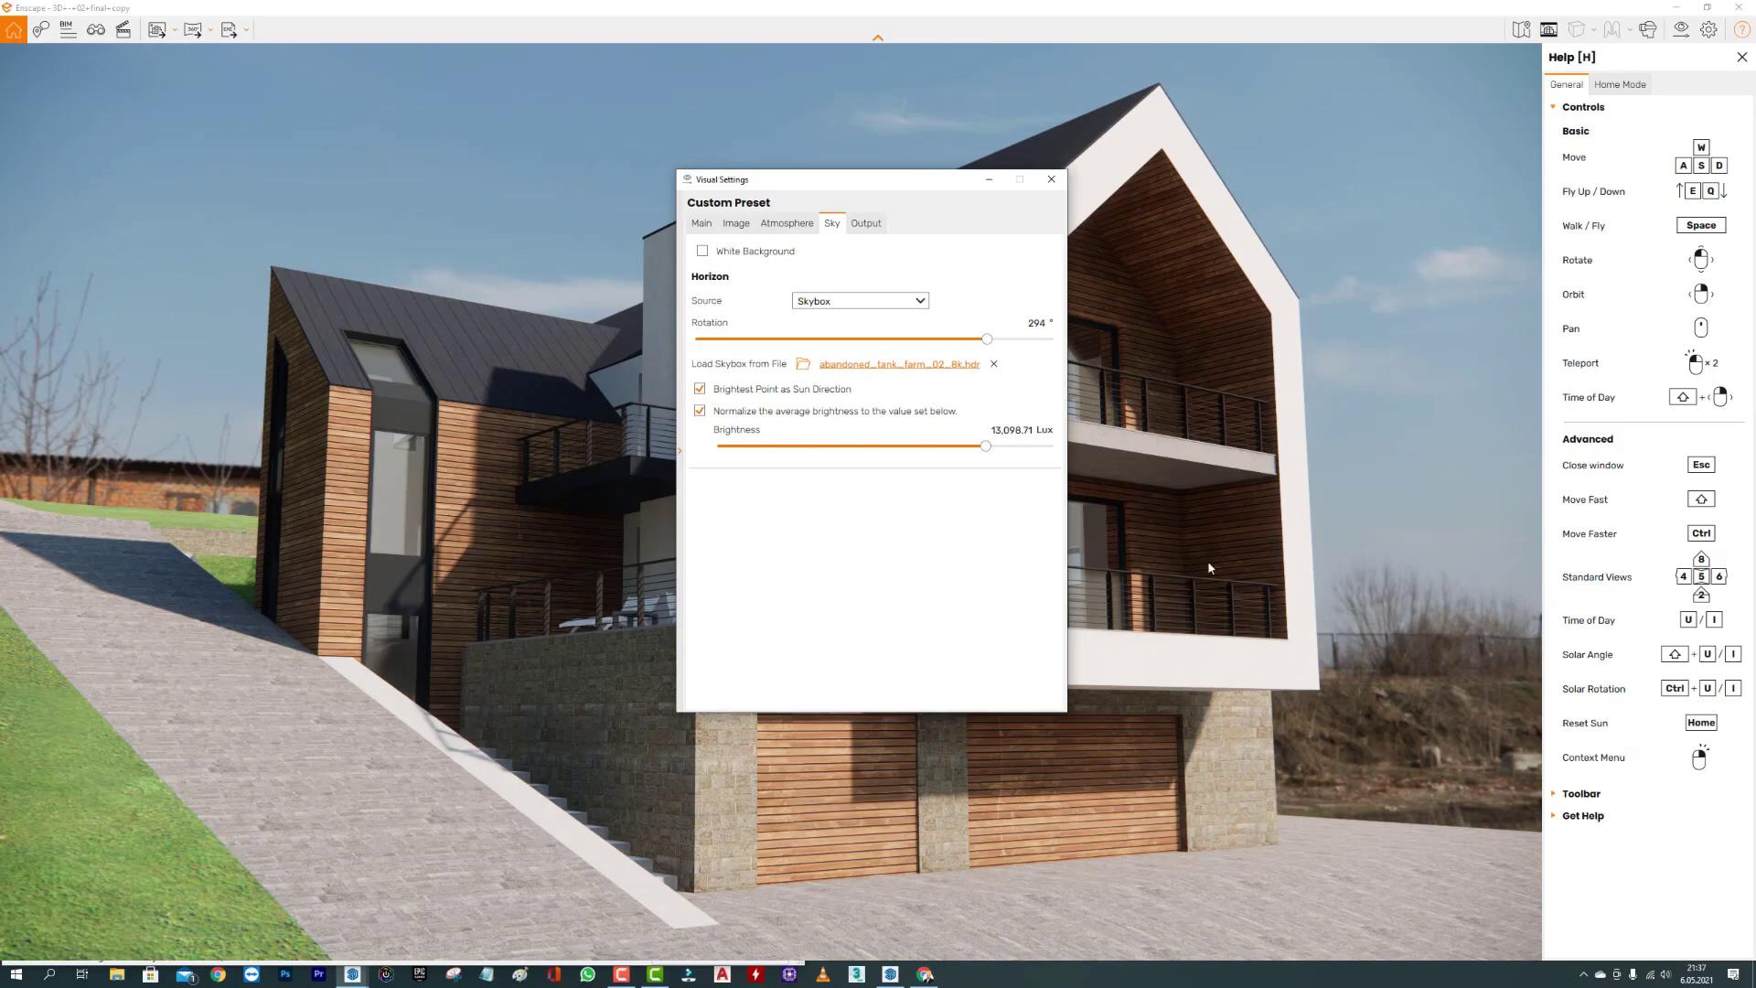
pyautogui.moveTo(816, 196)
pyautogui.mouseDown()
pyautogui.moveTo(441, 170)
pyautogui.moveTo(951, 220)
pyautogui.moveTo(935, 204)
pyautogui.mouseUp()
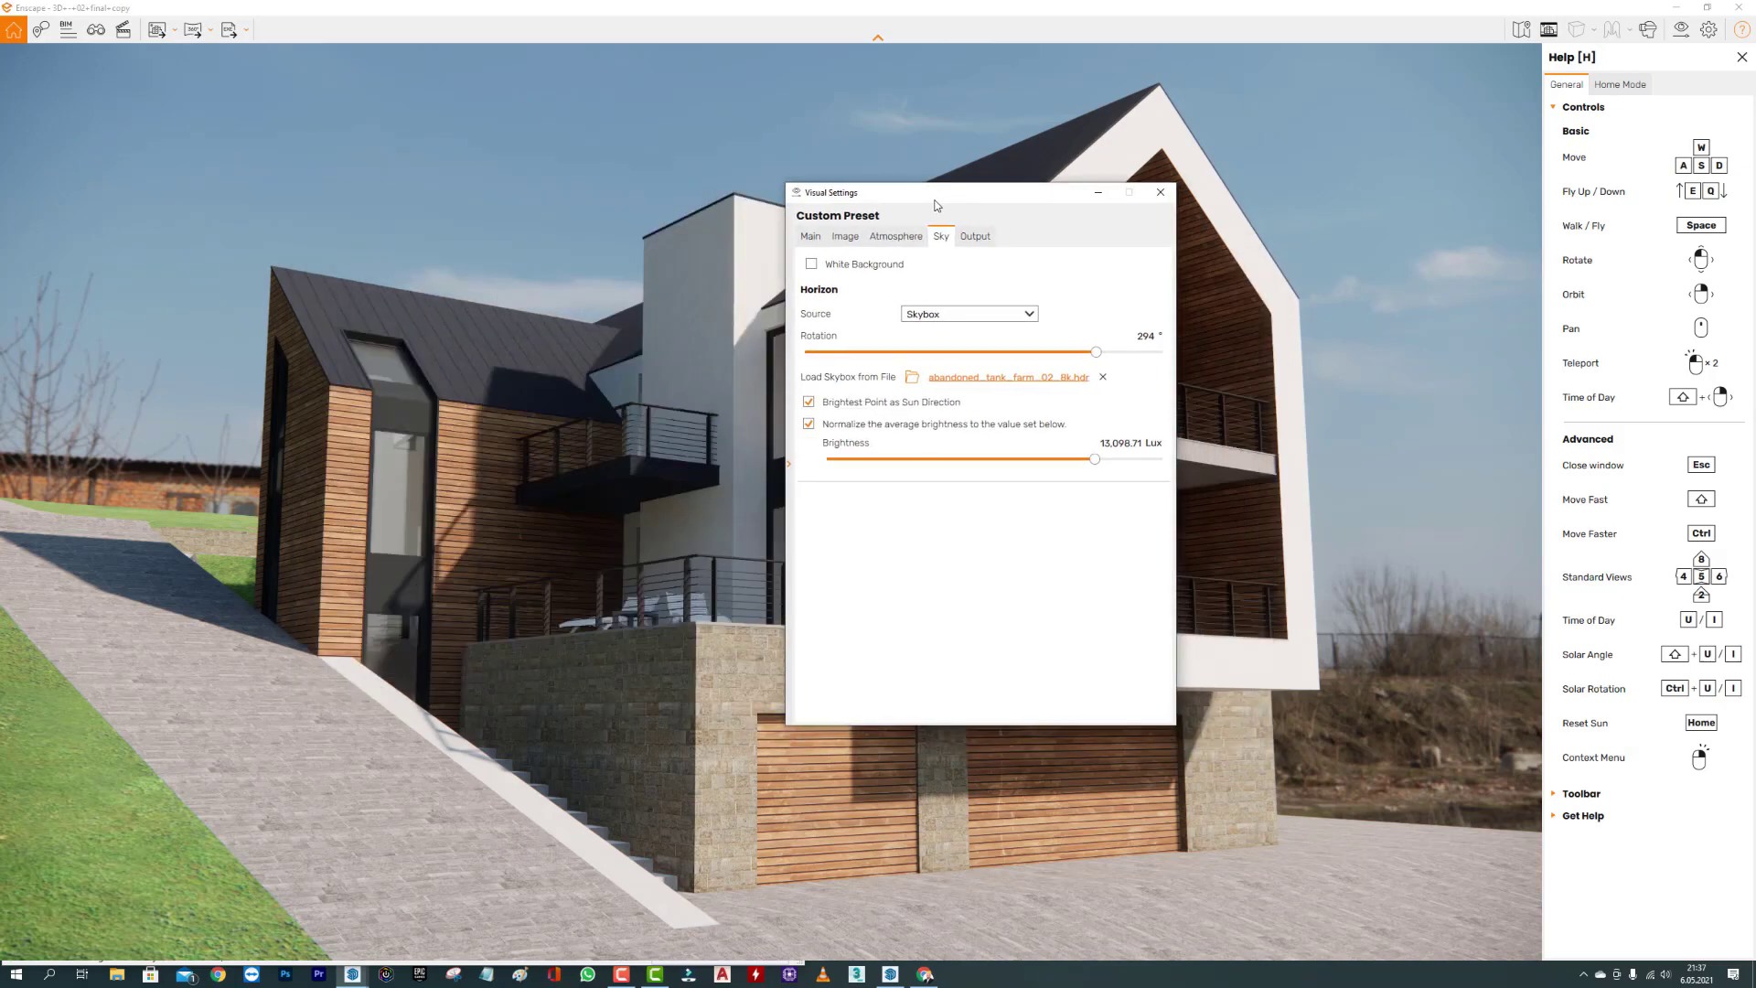
# In the Atmosphere settings, reduce Fog Intensity to 2% with a 5 m Fog Height.
pyautogui.click(898, 238)
pyautogui.moveTo(919, 206); pyautogui.dragTo(871, 186)
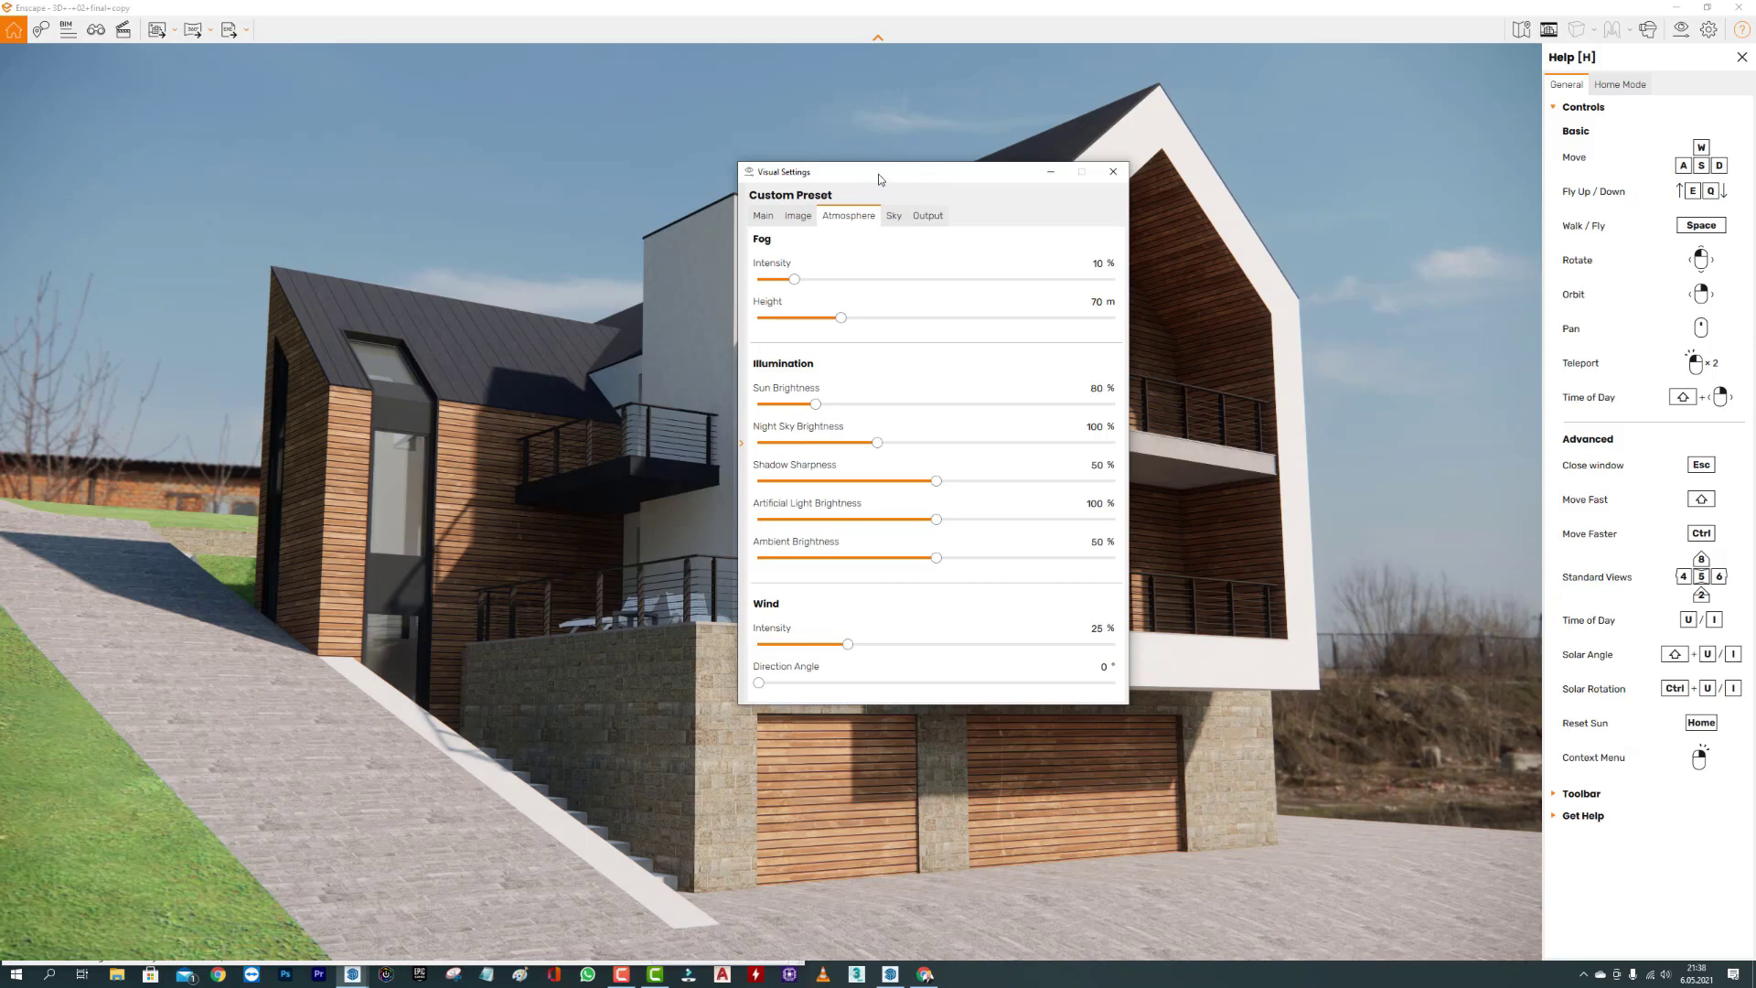
pyautogui.moveTo(880, 178)
pyautogui.mouseDown()
pyautogui.moveTo(1381, 827)
pyautogui.moveTo(1436, 603)
pyautogui.moveTo(1341, 415)
pyautogui.moveTo(1255, 388)
pyautogui.moveTo(1342, 537)
pyautogui.moveTo(1452, 592)
pyautogui.moveTo(1334, 372)
pyautogui.moveTo(1154, 454)
pyautogui.moveTo(1094, 404)
pyautogui.moveTo(1052, 294)
pyautogui.moveTo(1019, 269)
pyautogui.mouseUp()
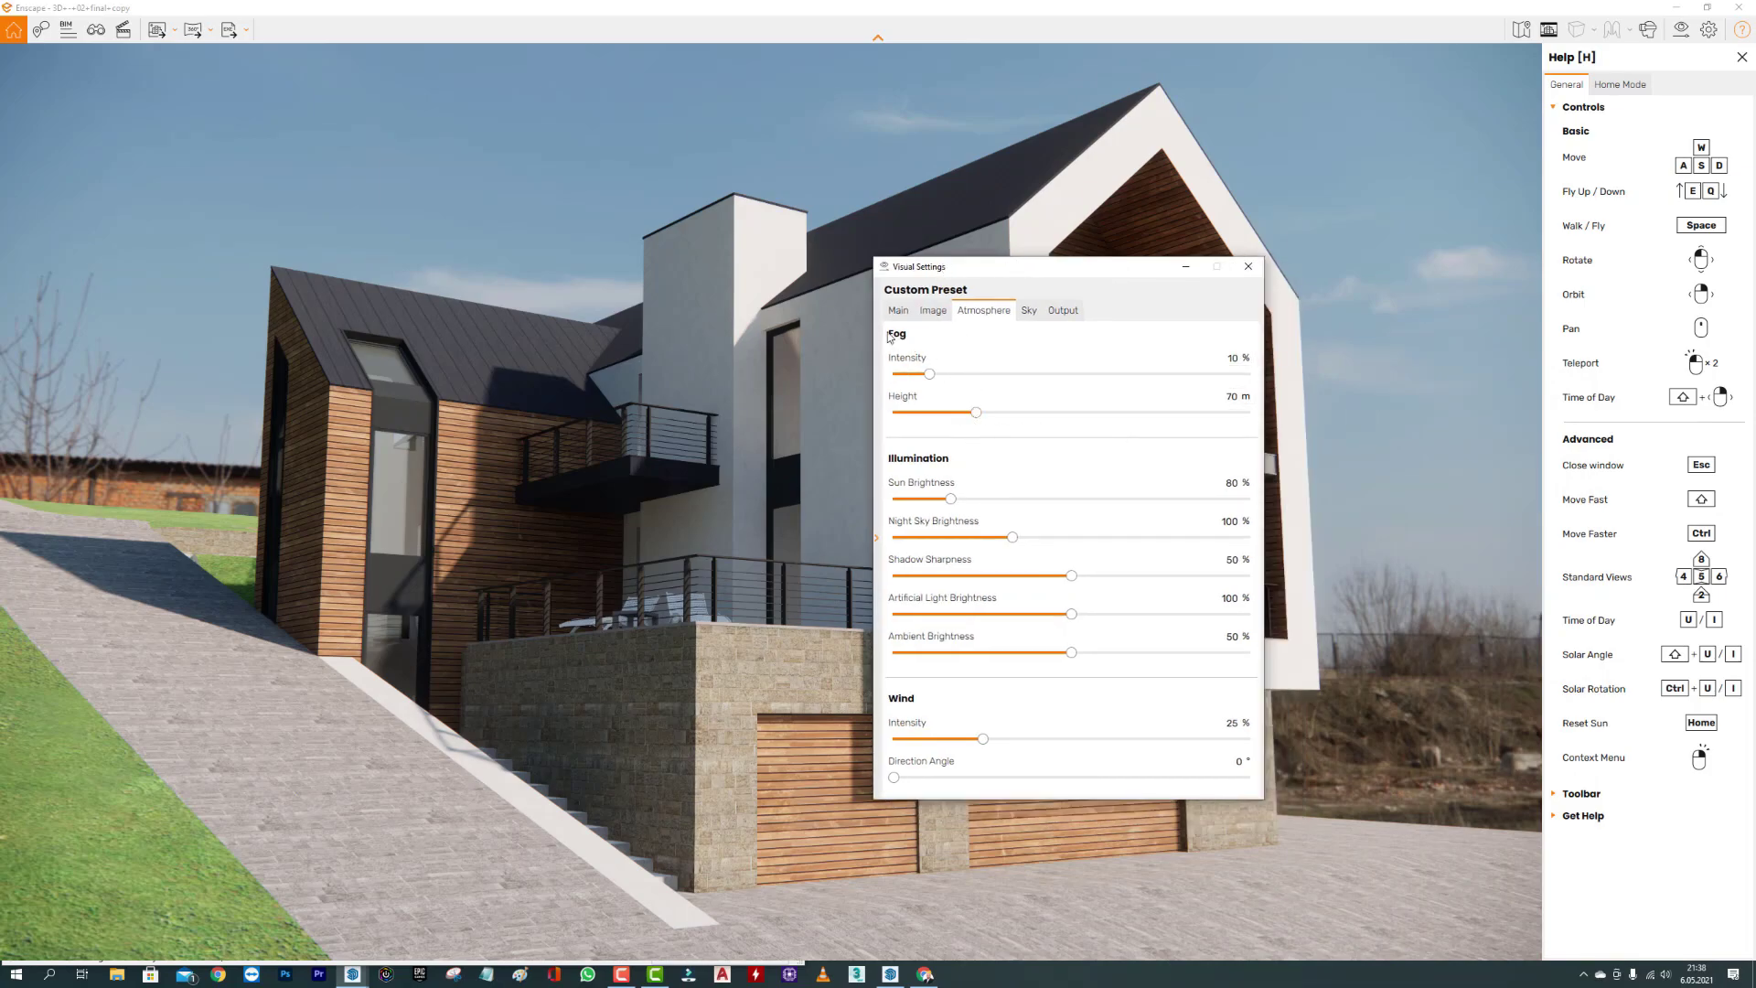
pyautogui.moveTo(974, 271); pyautogui.dragTo(815, 198)
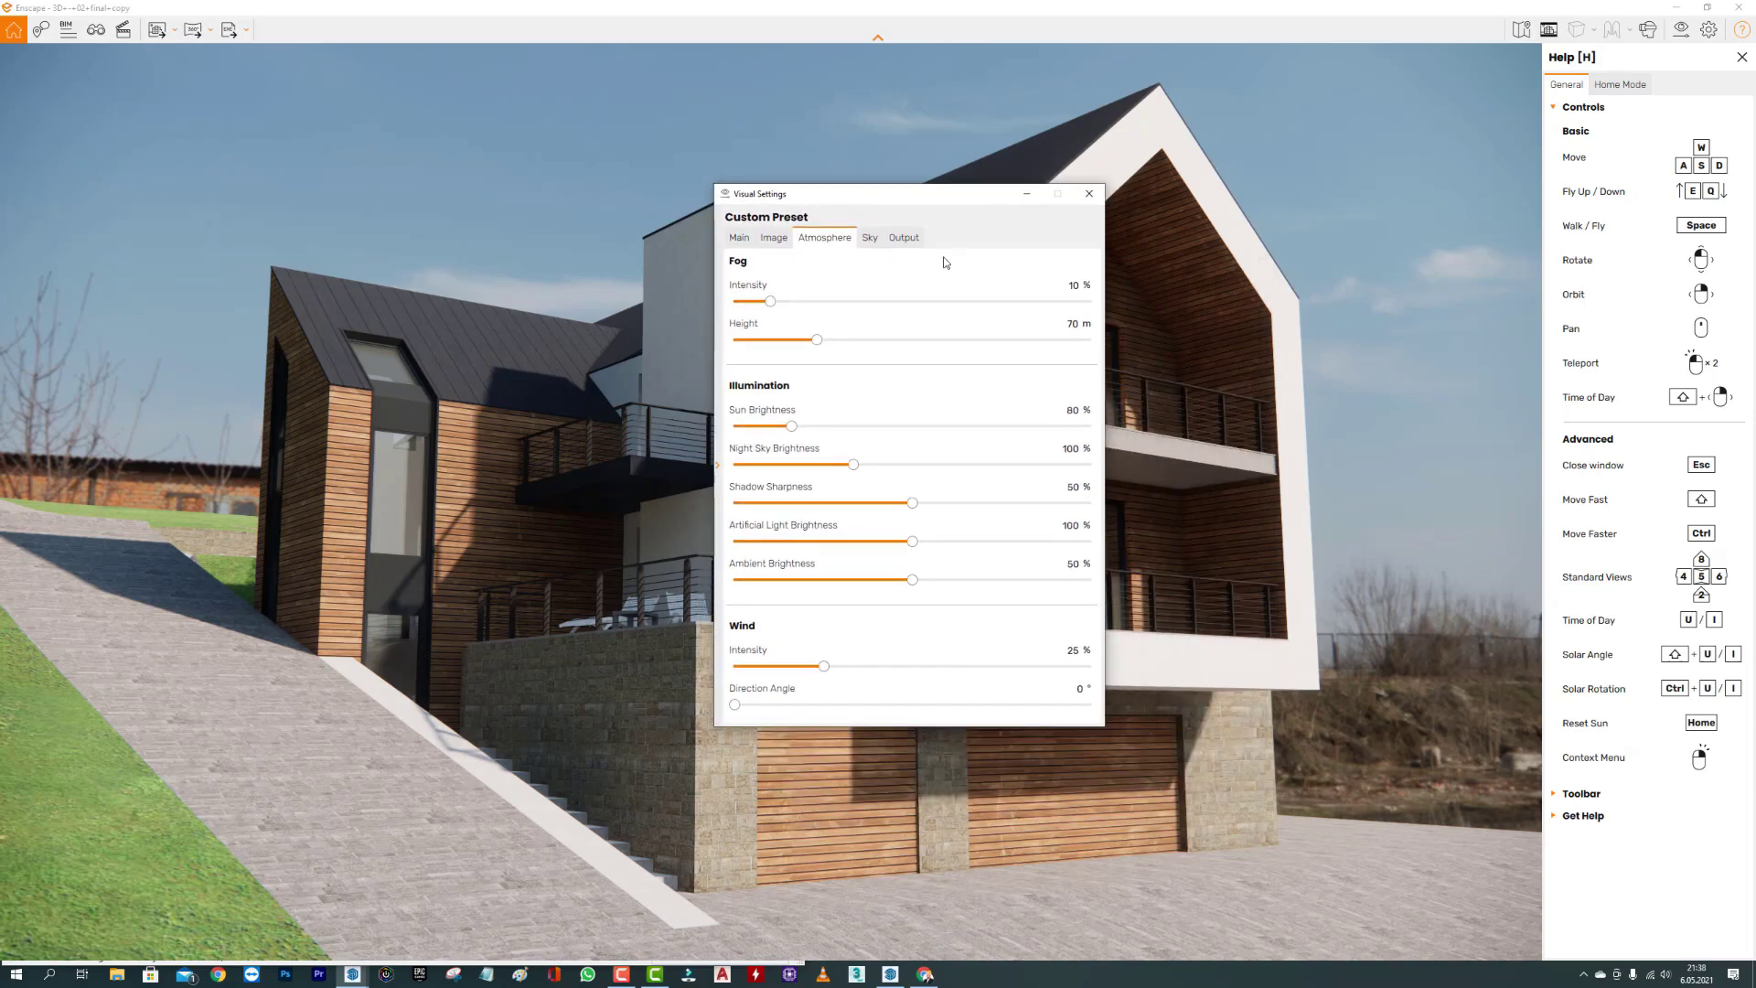
pyautogui.moveTo(770, 301)
pyautogui.mouseDown()
pyautogui.moveTo(928, 311)
pyautogui.moveTo(901, 309)
pyautogui.mouseUp()
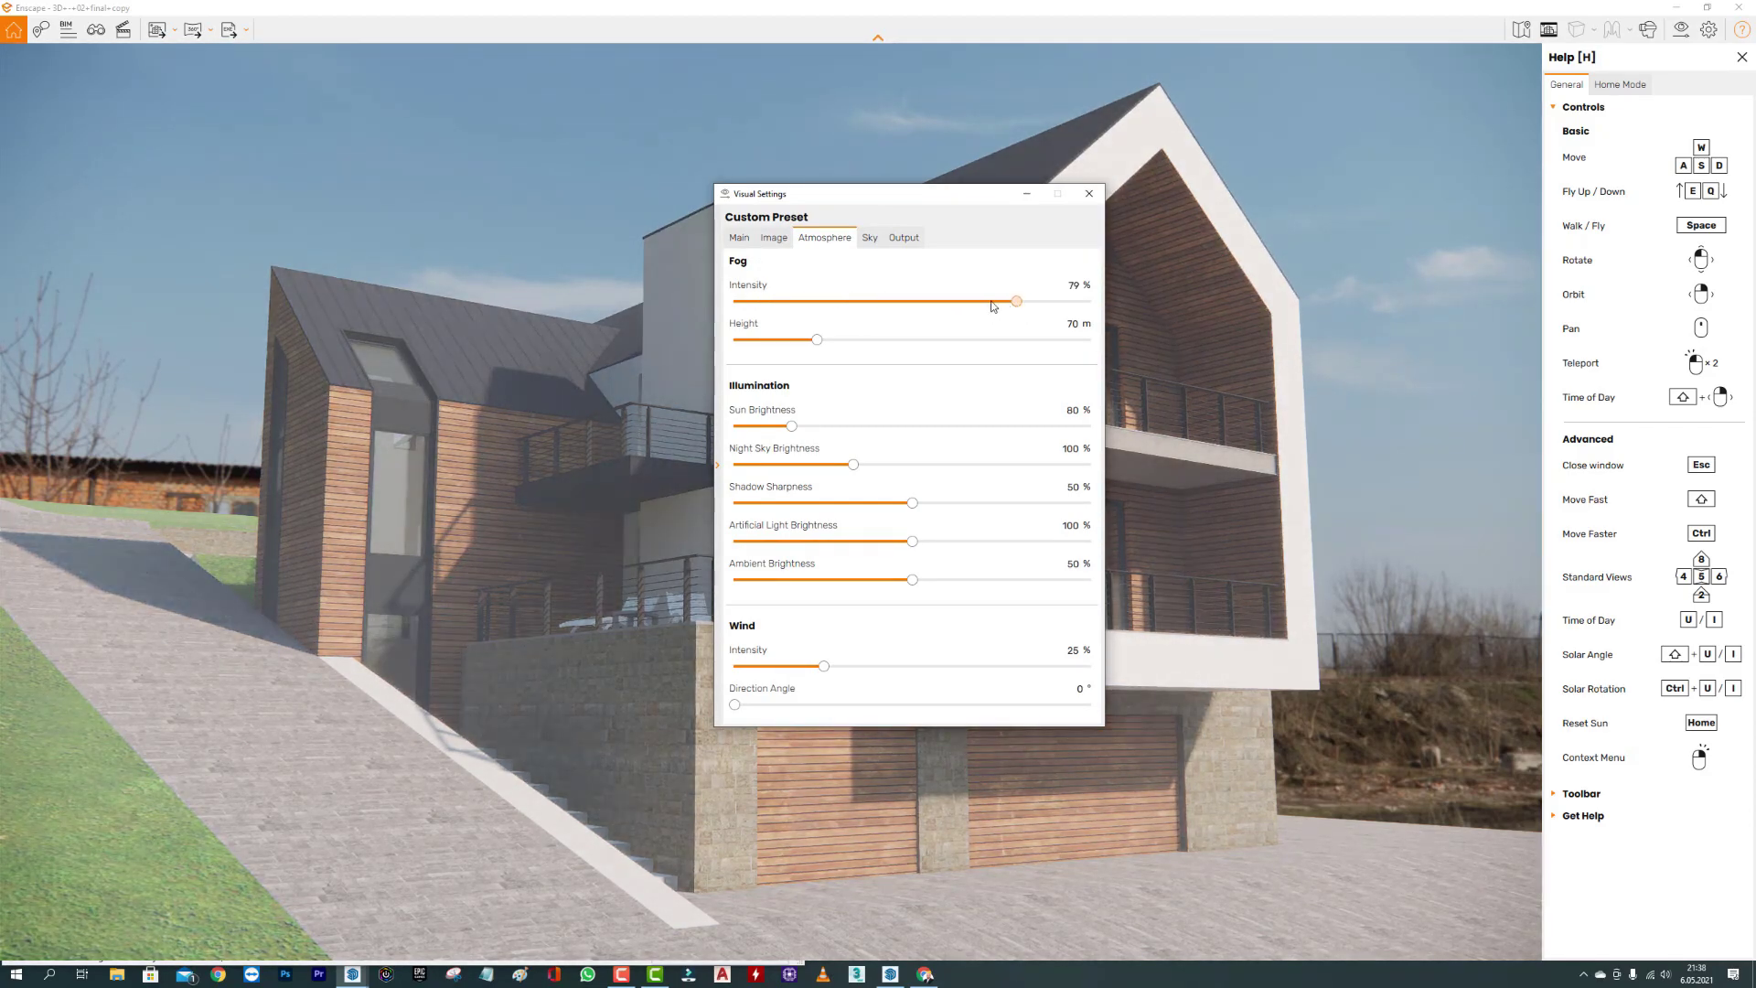
pyautogui.moveTo(901, 309)
pyautogui.mouseDown()
pyautogui.moveTo(749, 303)
pyautogui.moveTo(739, 339)
pyautogui.mouseUp()
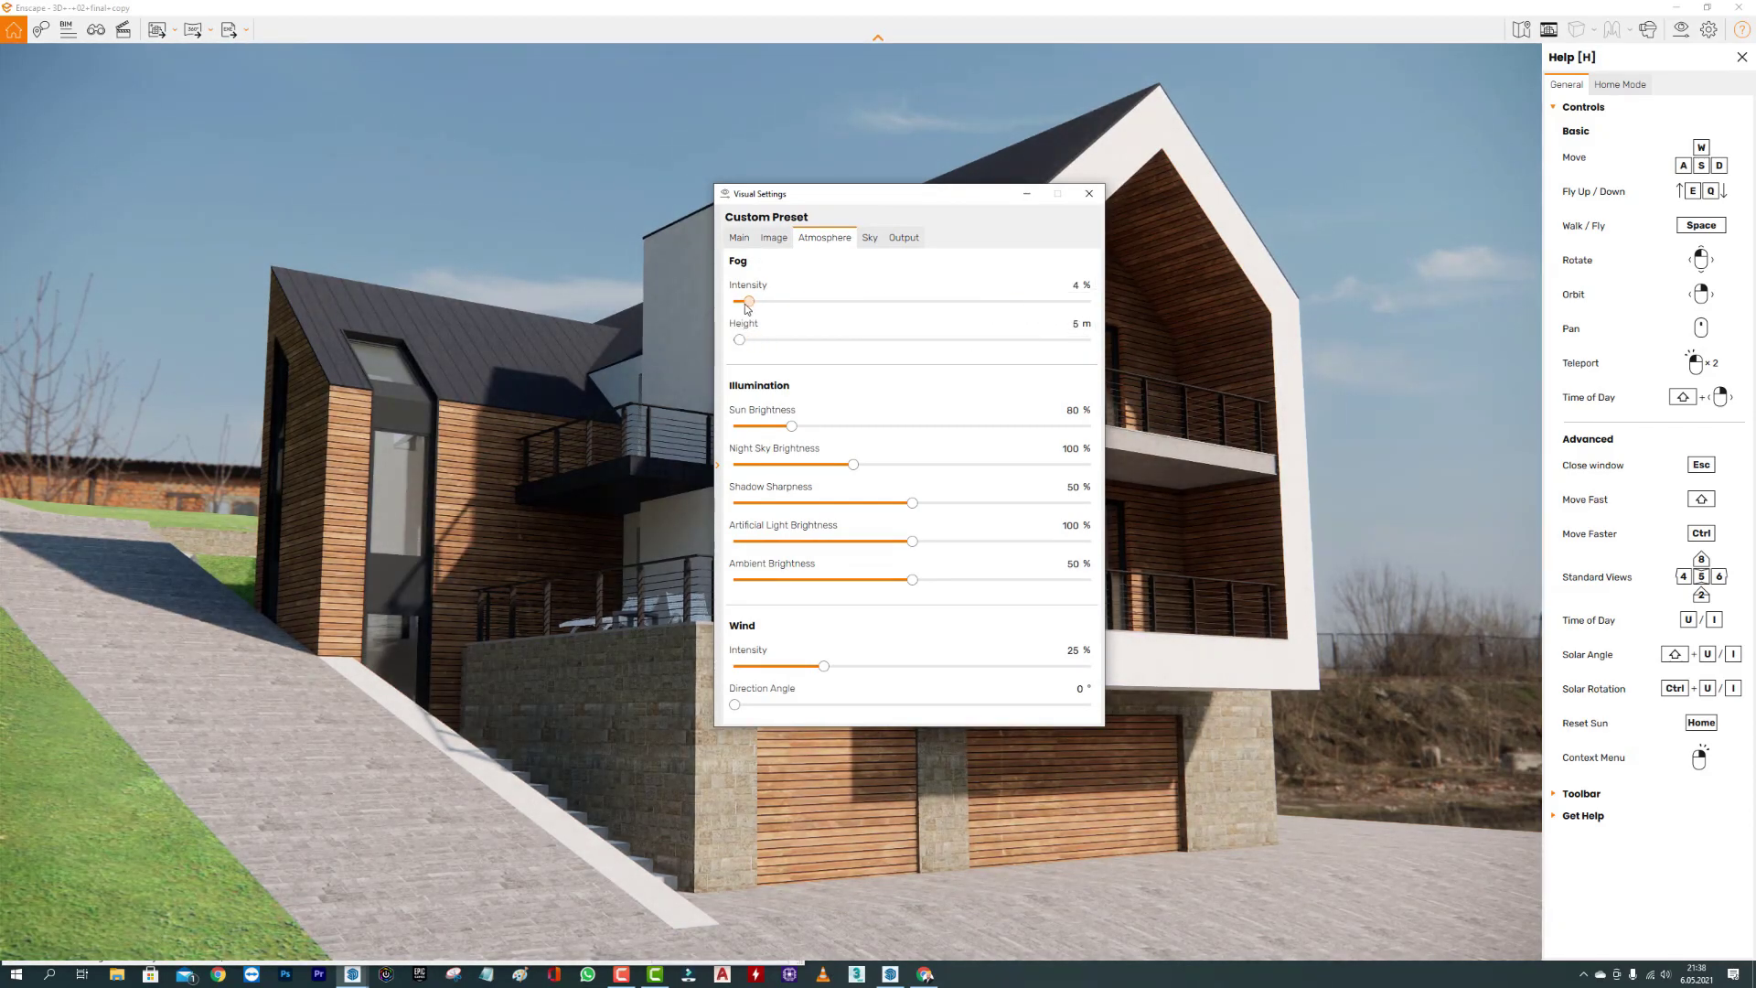
pyautogui.moveTo(800, 203)
pyautogui.mouseDown()
pyautogui.moveTo(957, 225)
pyautogui.moveTo(937, 221)
pyautogui.mouseUp()
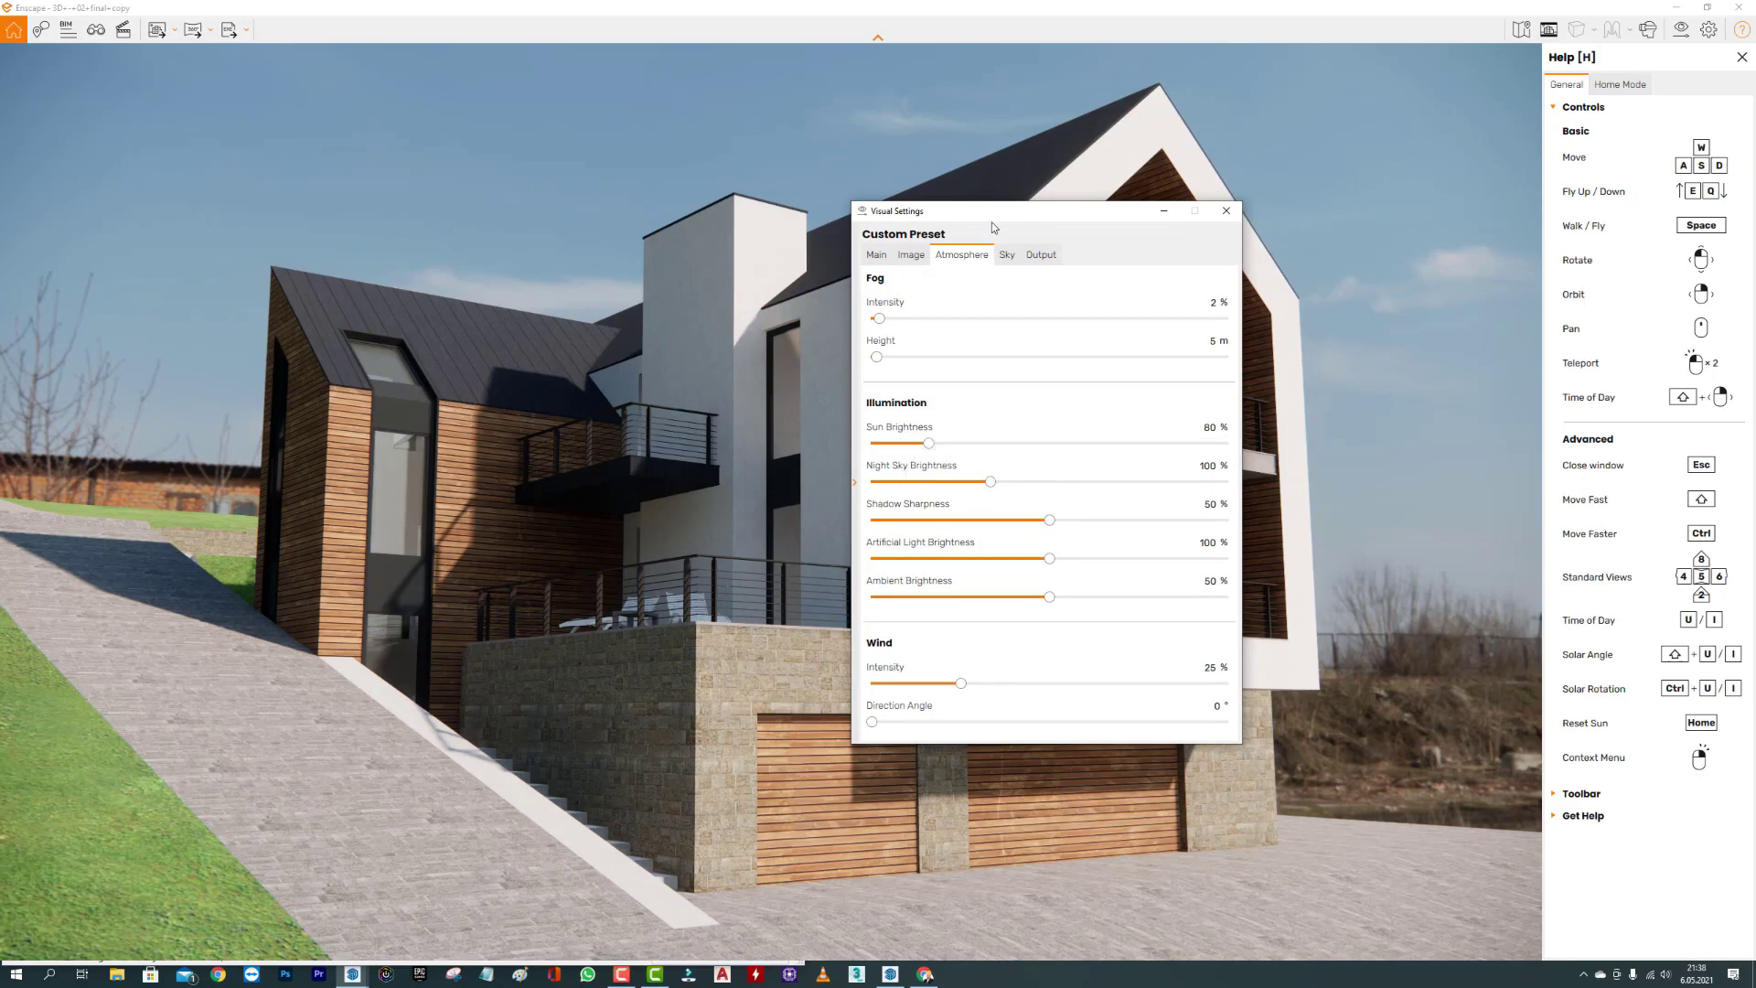
pyautogui.moveTo(946, 227); pyautogui.dragTo(1433, 207)
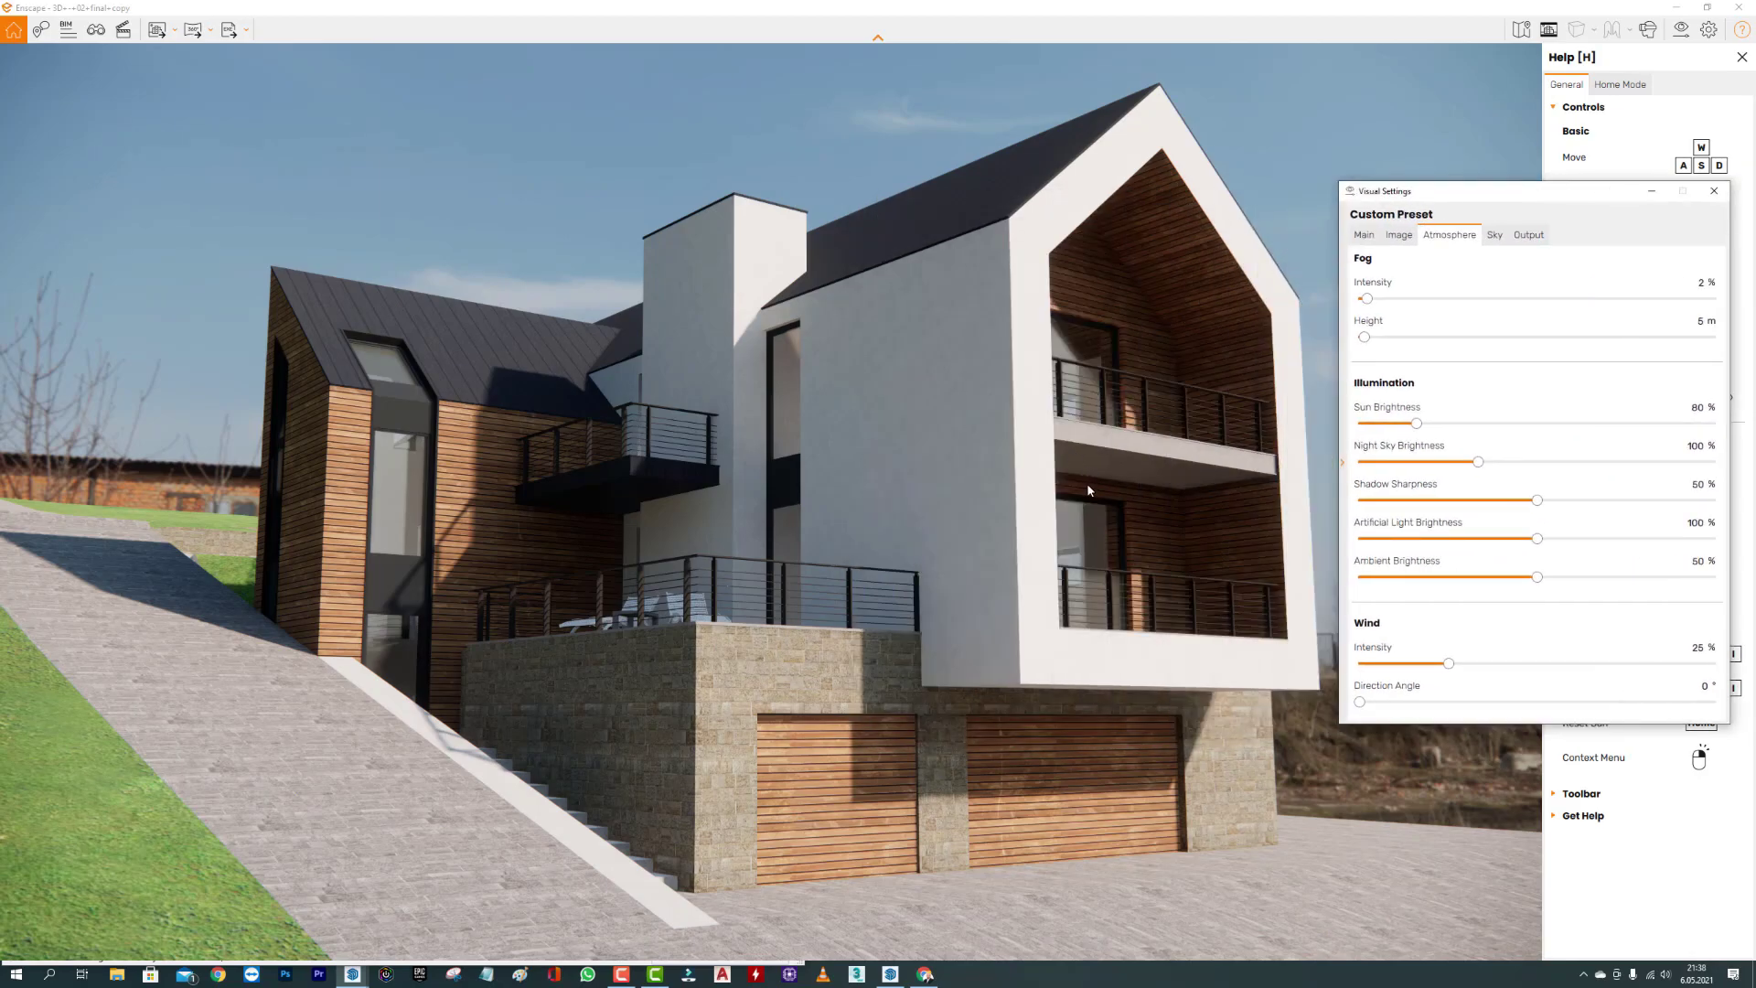
# Set Sun Brightness to 7% for faint, even sunlight.
pyautogui.moveTo(1416, 424)
pyautogui.mouseDown()
pyautogui.moveTo(1518, 424)
pyautogui.moveTo(1371, 426)
pyautogui.mouseUp()
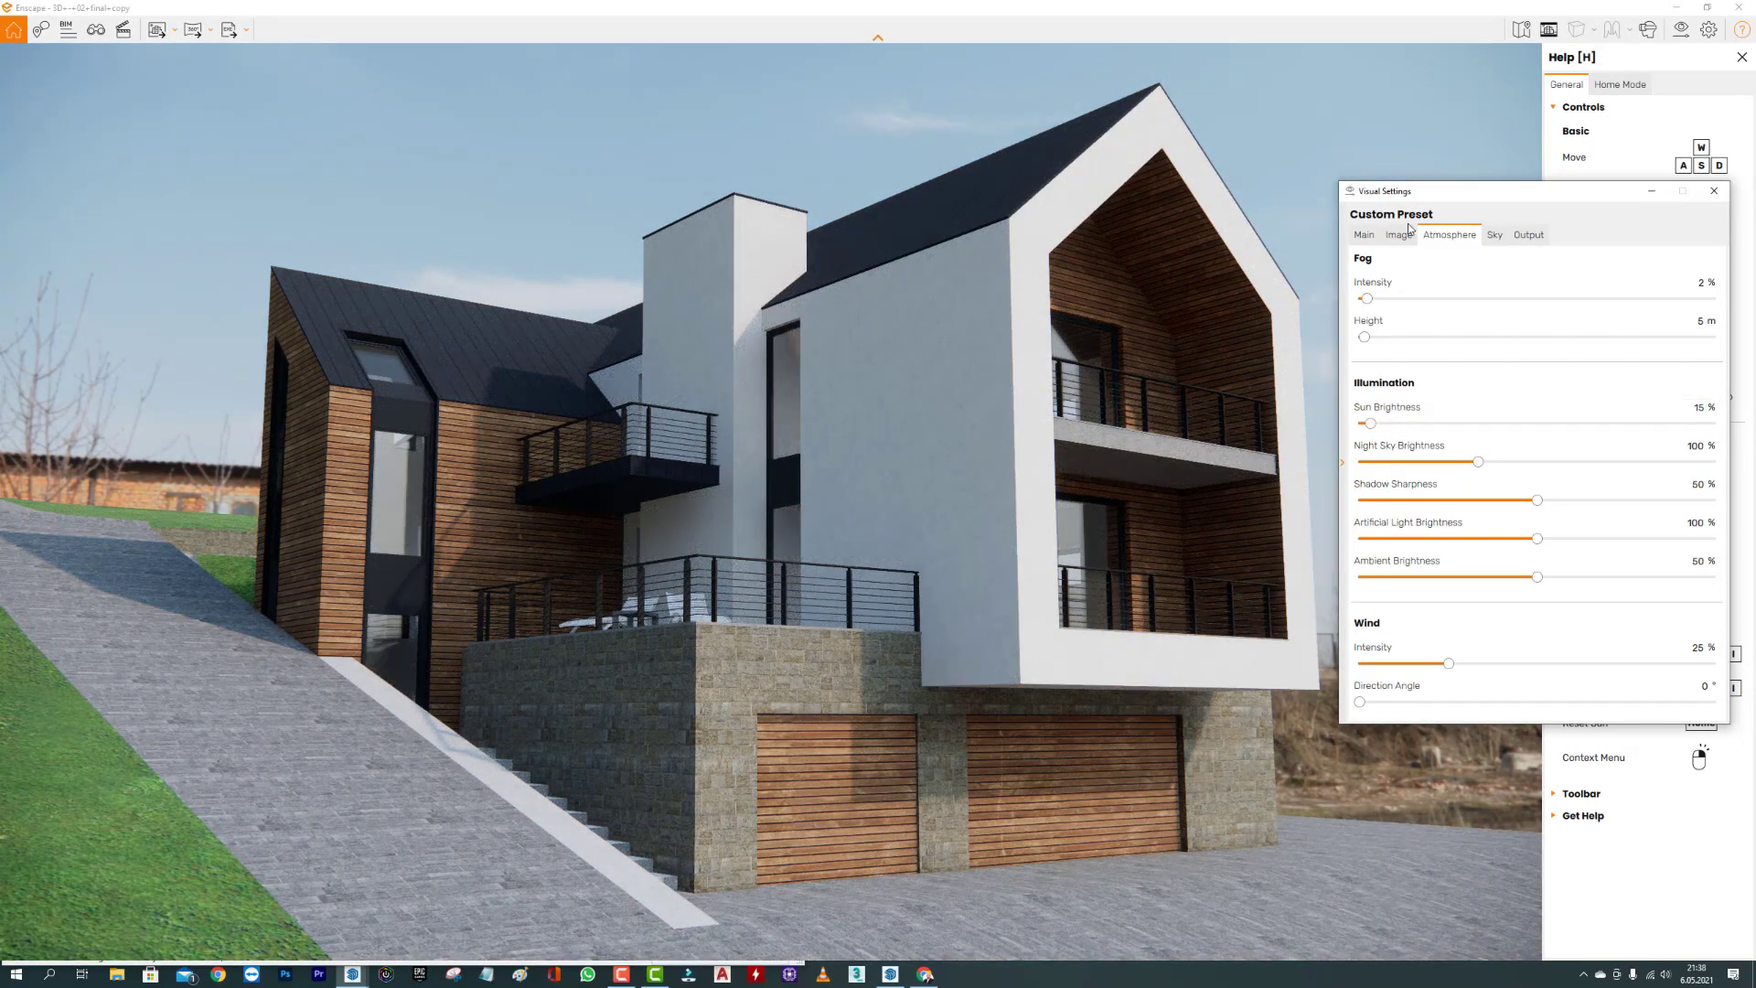
pyautogui.moveTo(1405, 196); pyautogui.dragTo(1352, 192)
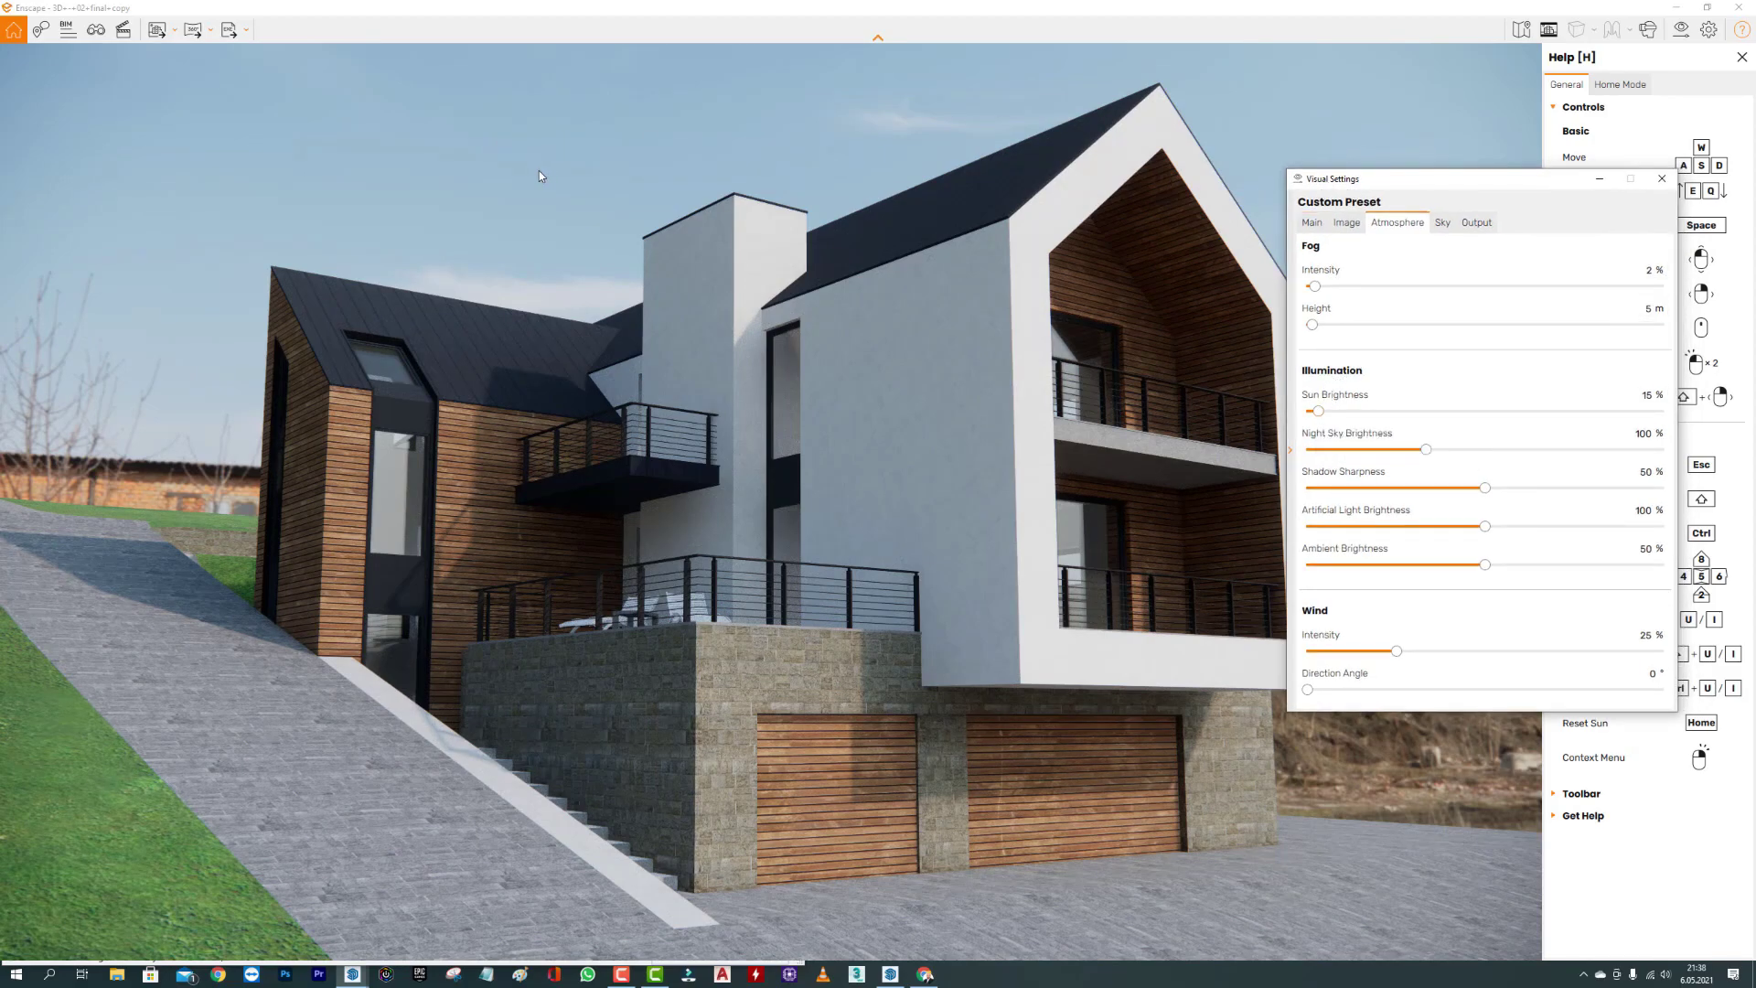
pyautogui.moveTo(1318, 412); pyautogui.dragTo(1298, 414)
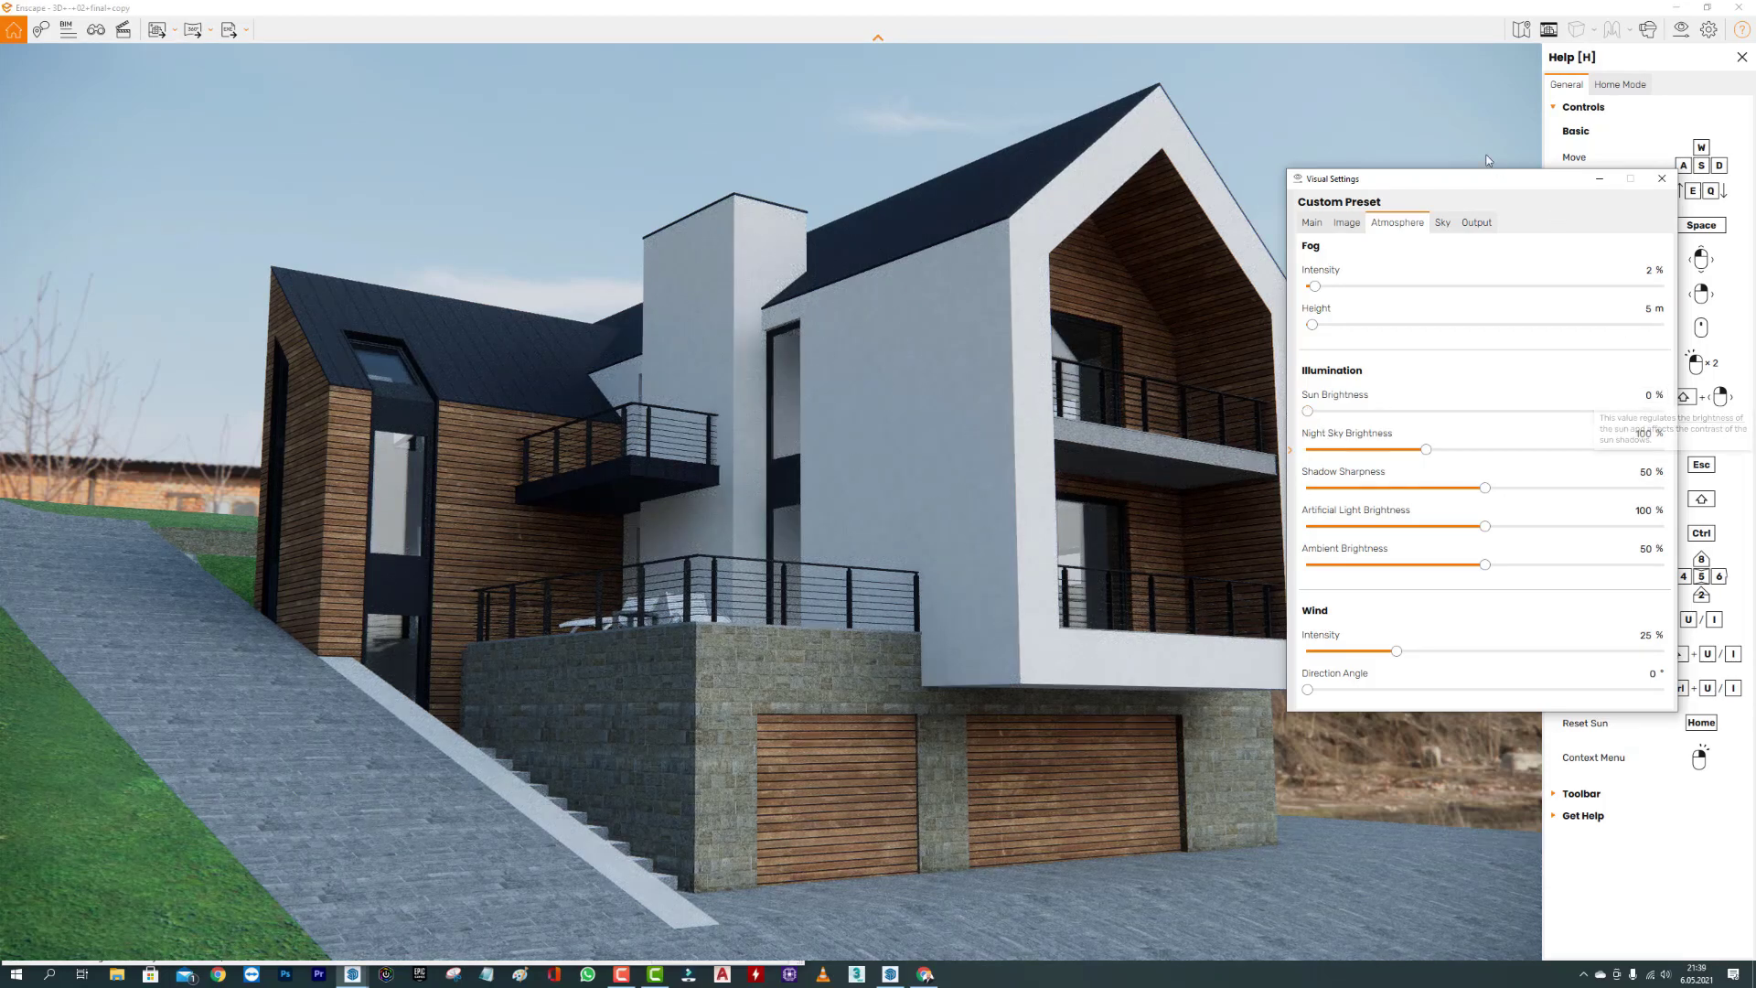
pyautogui.moveTo(1446, 187)
pyautogui.mouseDown()
pyautogui.moveTo(1458, 171)
pyautogui.moveTo(1533, 237)
pyautogui.mouseUp()
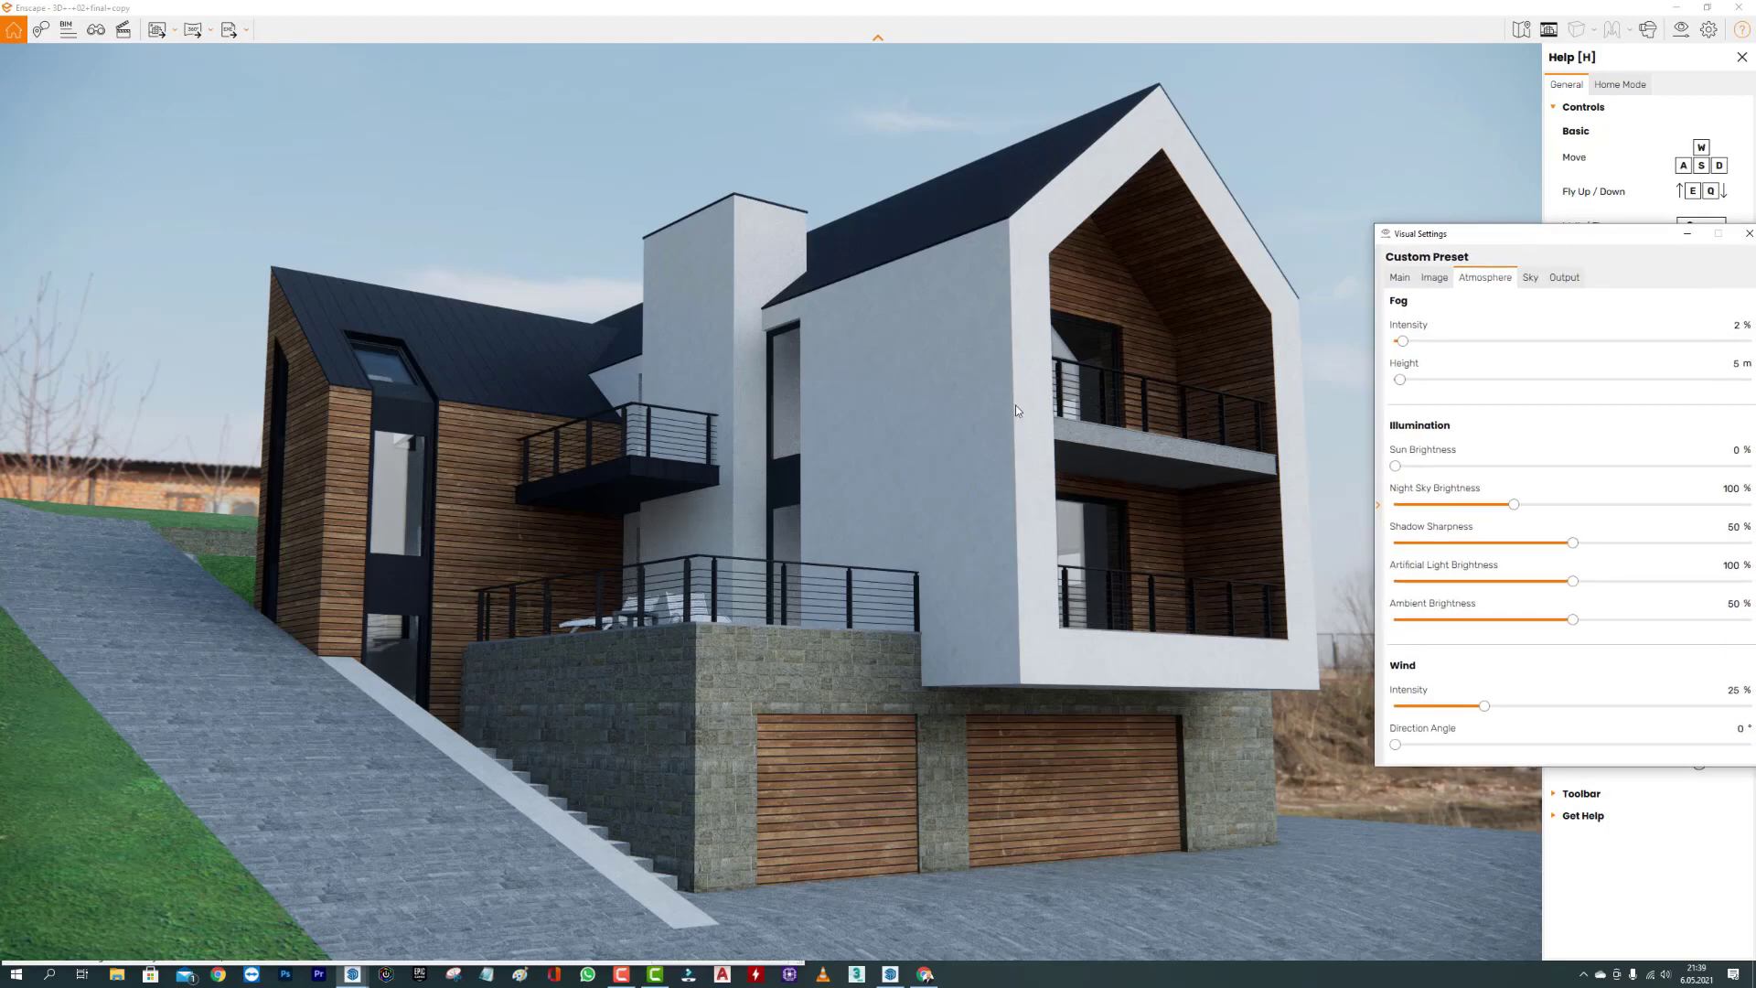
pyautogui.moveTo(1453, 236)
pyautogui.mouseDown()
pyautogui.moveTo(1546, 199)
pyautogui.moveTo(1474, 140)
pyautogui.moveTo(1384, 107)
pyautogui.mouseUp()
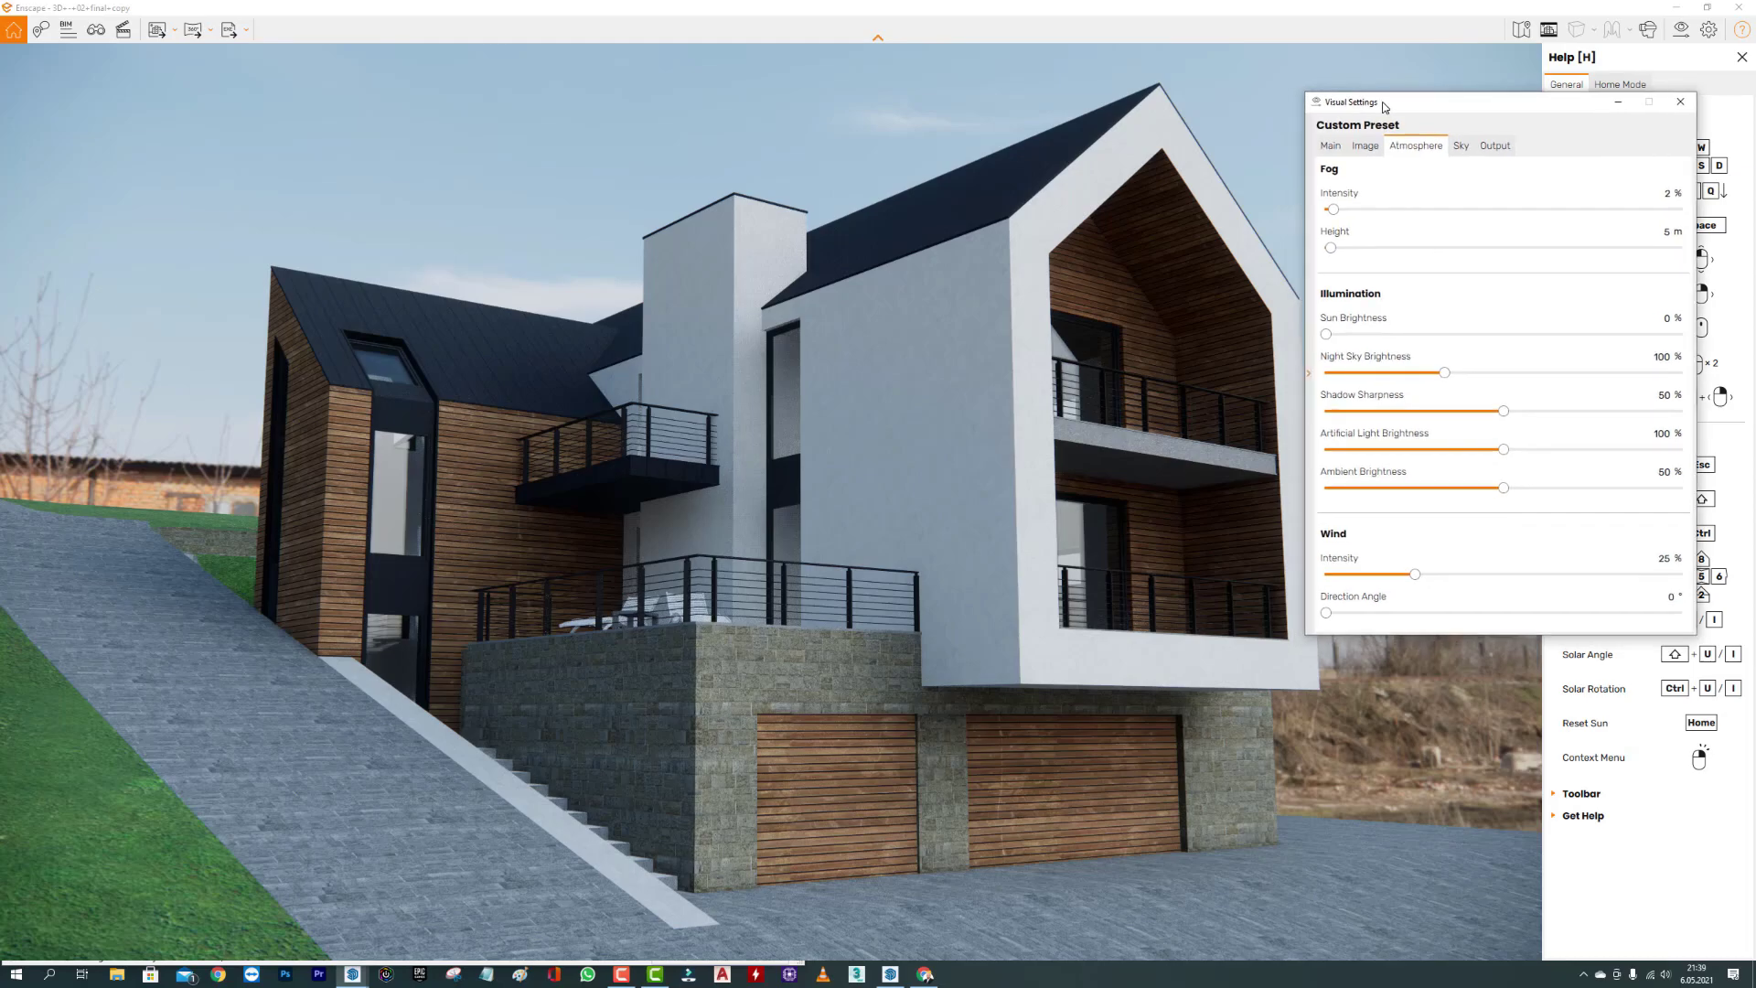
pyautogui.moveTo(1037, 318); pyautogui.dragTo(997, 322)
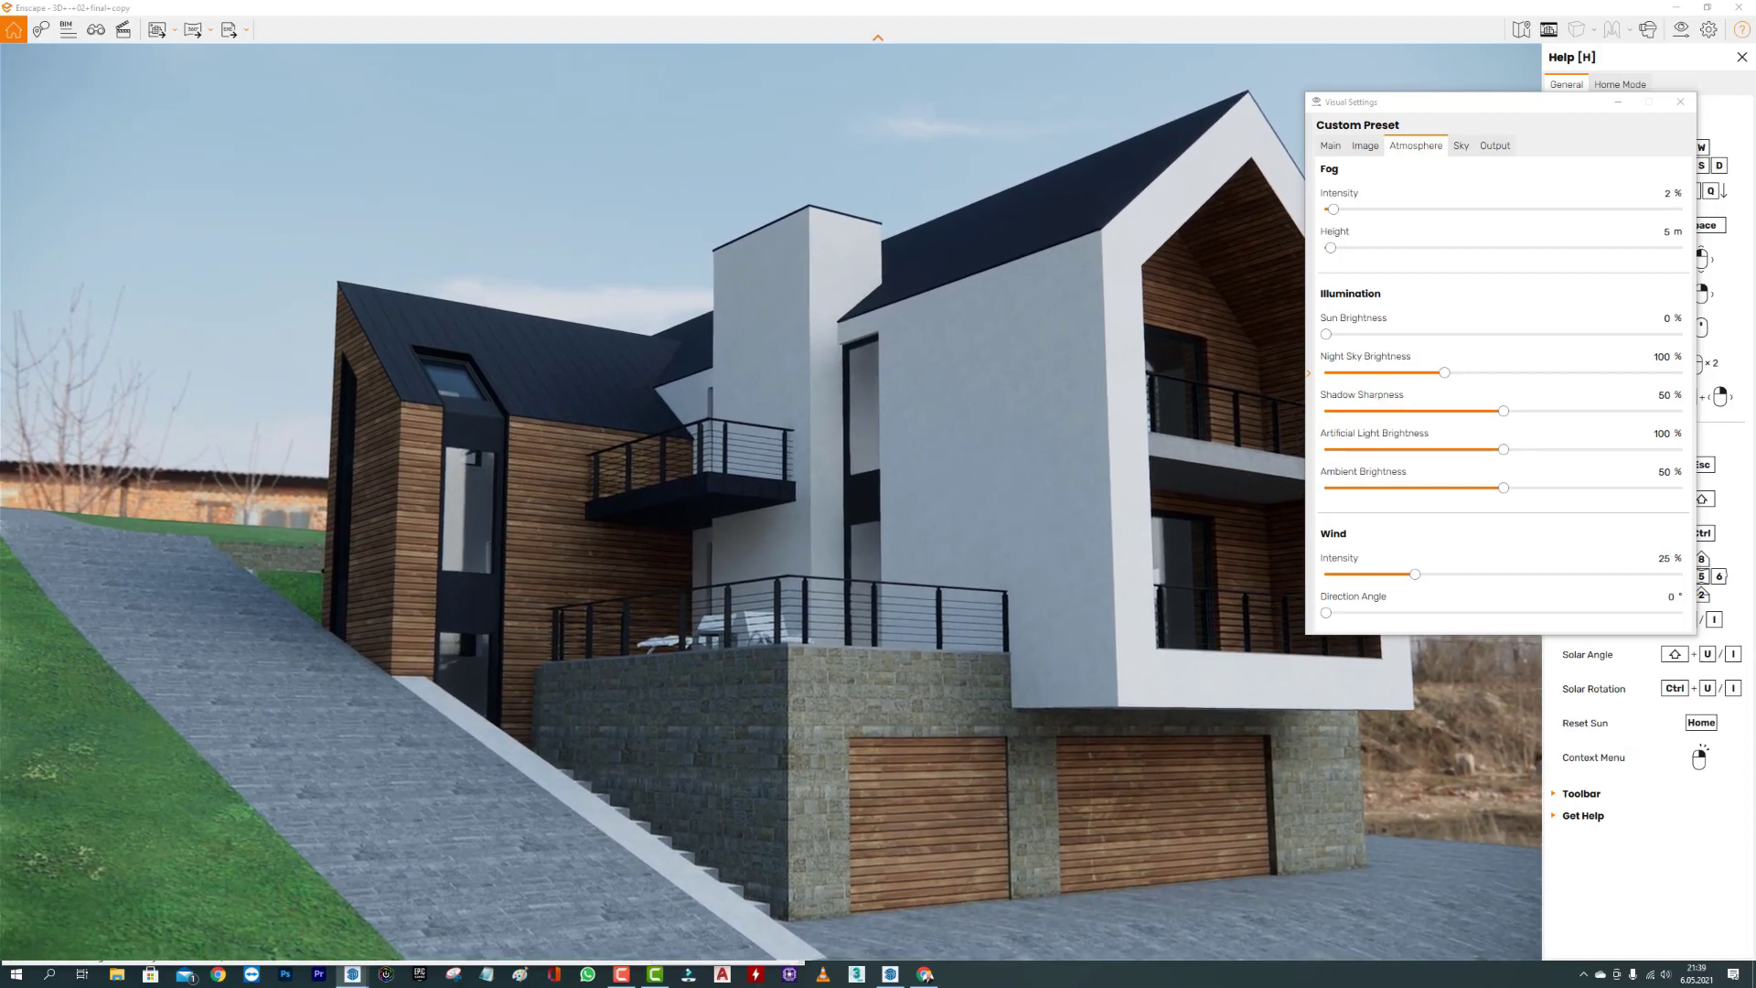
pyautogui.moveTo(1324, 335); pyautogui.dragTo(1330, 336)
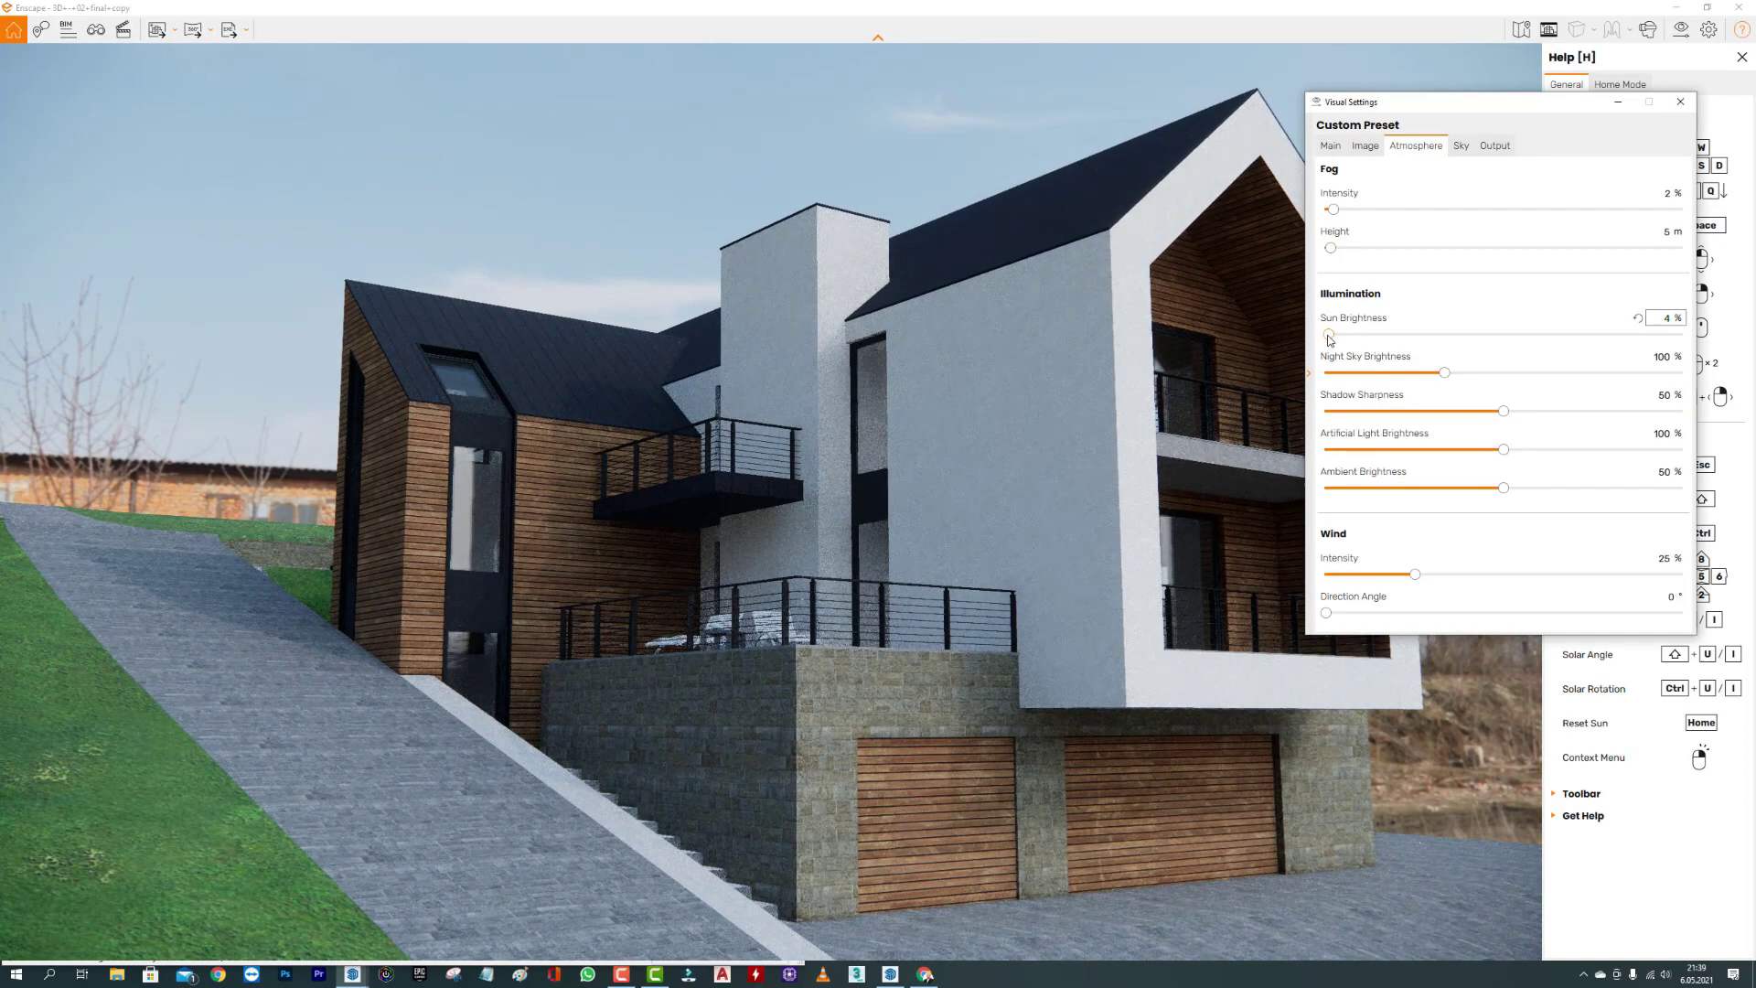
pyautogui.moveTo(1332, 340); pyautogui.dragTo(1330, 340)
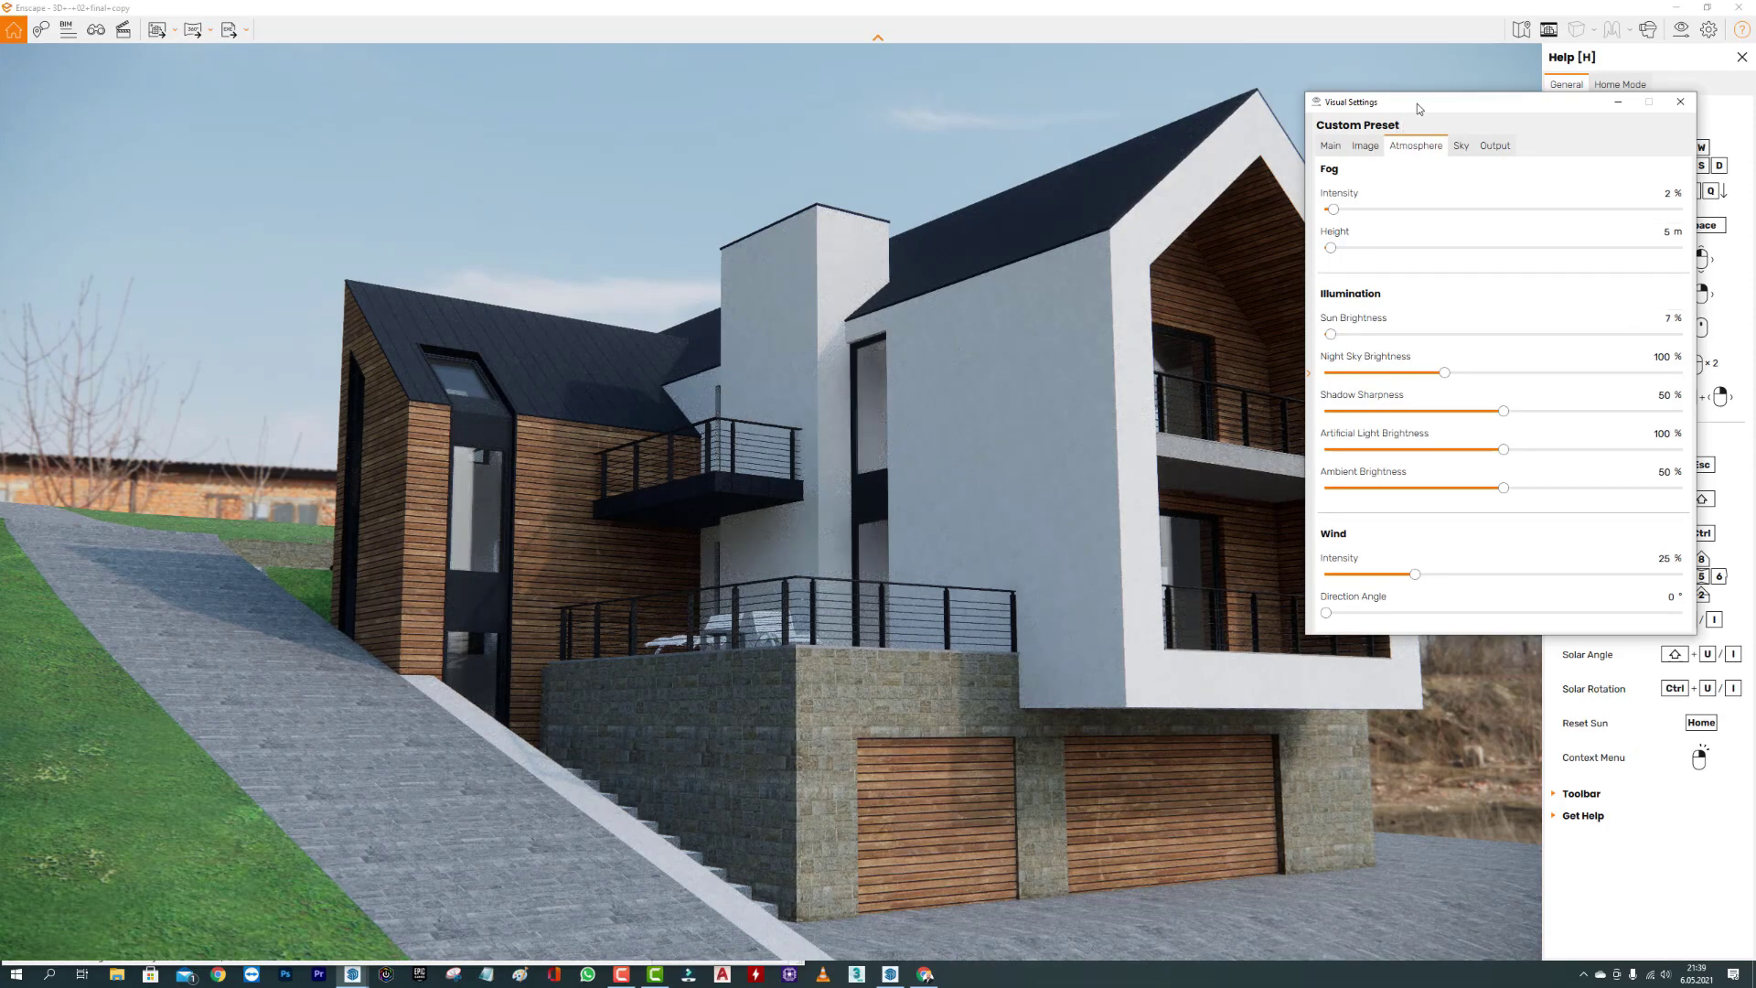
pyautogui.moveTo(1417, 104)
pyautogui.mouseDown()
pyautogui.moveTo(1477, 152)
pyautogui.moveTo(1360, 138)
pyautogui.mouseUp()
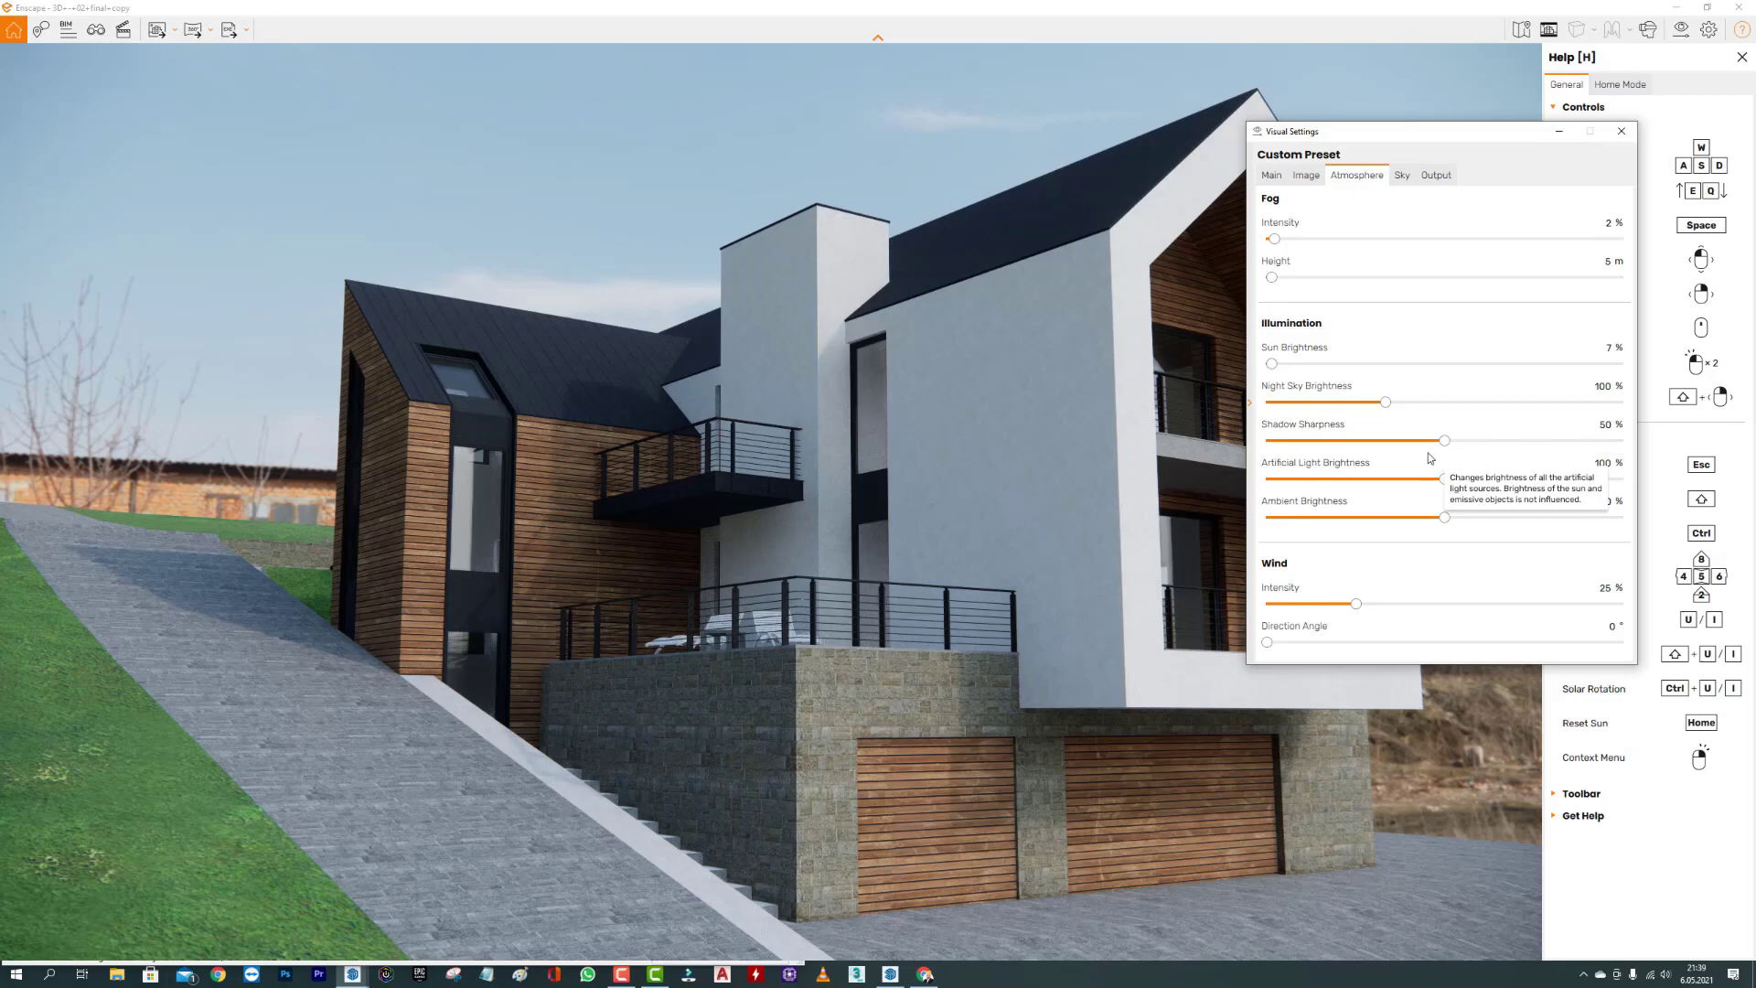
# Set Shadow Sharpness to 0% and lower Sun Brightness to 10%.
pyautogui.moveTo(1444, 441); pyautogui.dragTo(1564, 447)
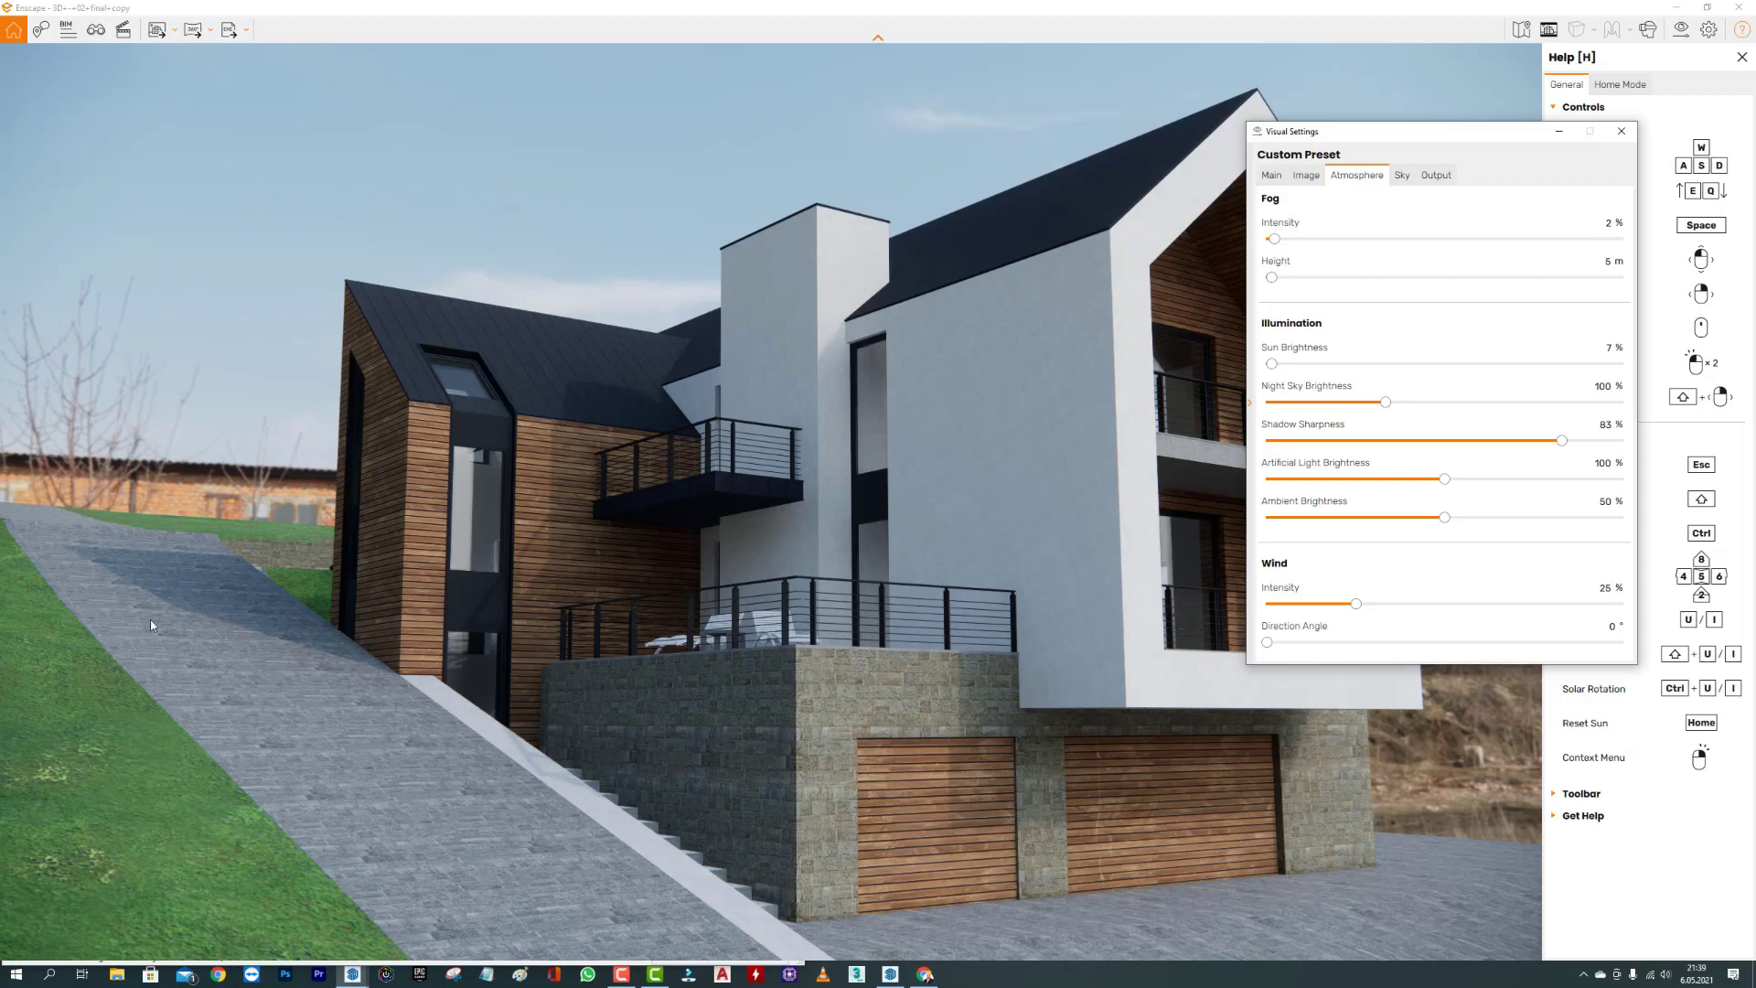
pyautogui.moveTo(1441, 432)
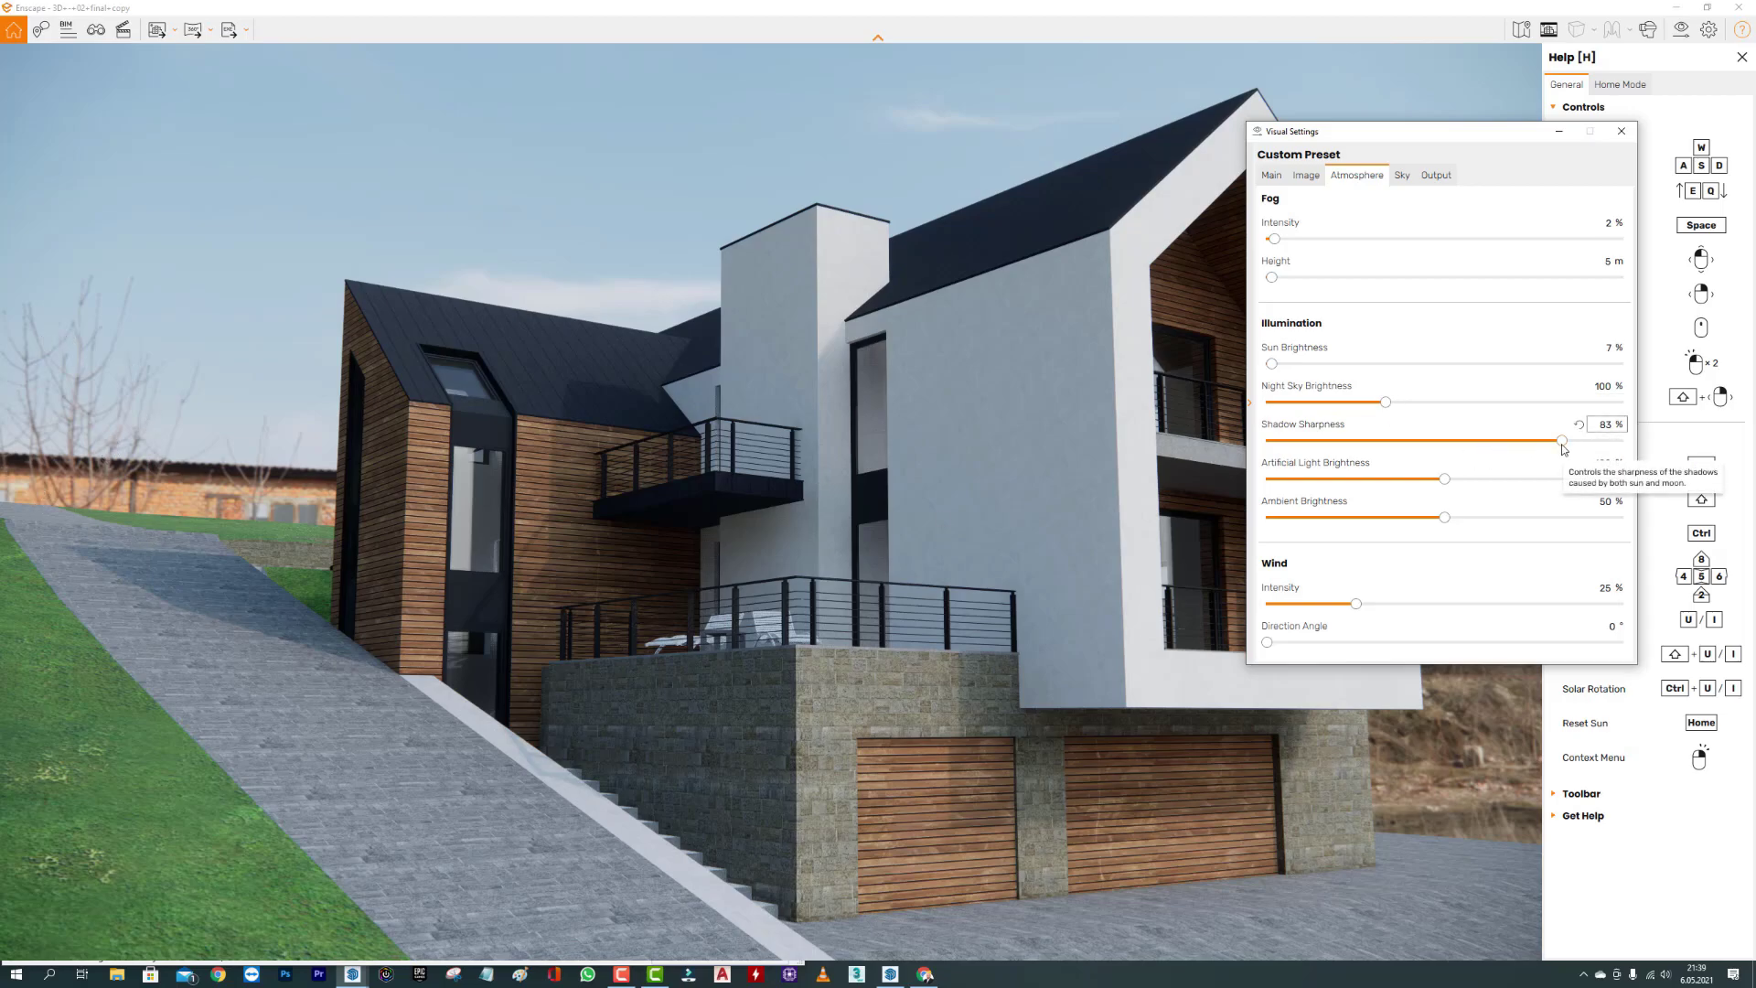
pyautogui.moveTo(1562, 441)
pyautogui.mouseDown()
pyautogui.moveTo(1258, 448)
pyautogui.moveTo(1638, 449)
pyautogui.moveTo(1340, 451)
pyautogui.mouseUp()
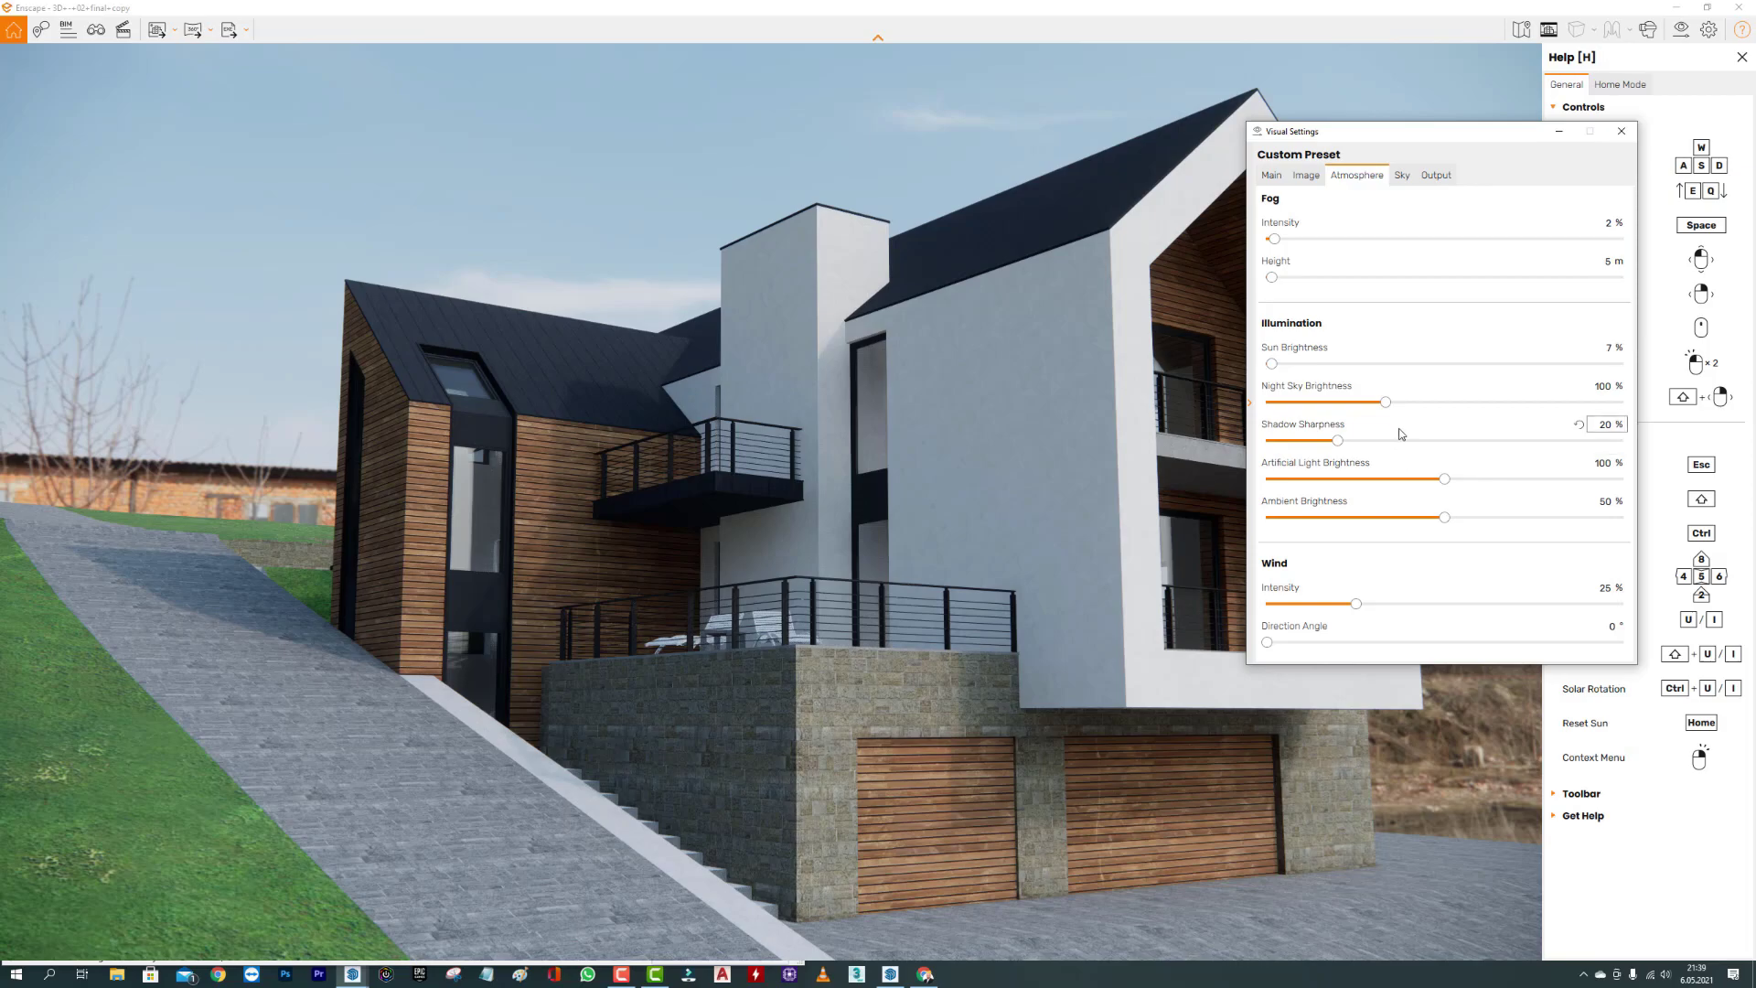
pyautogui.click(1578, 426)
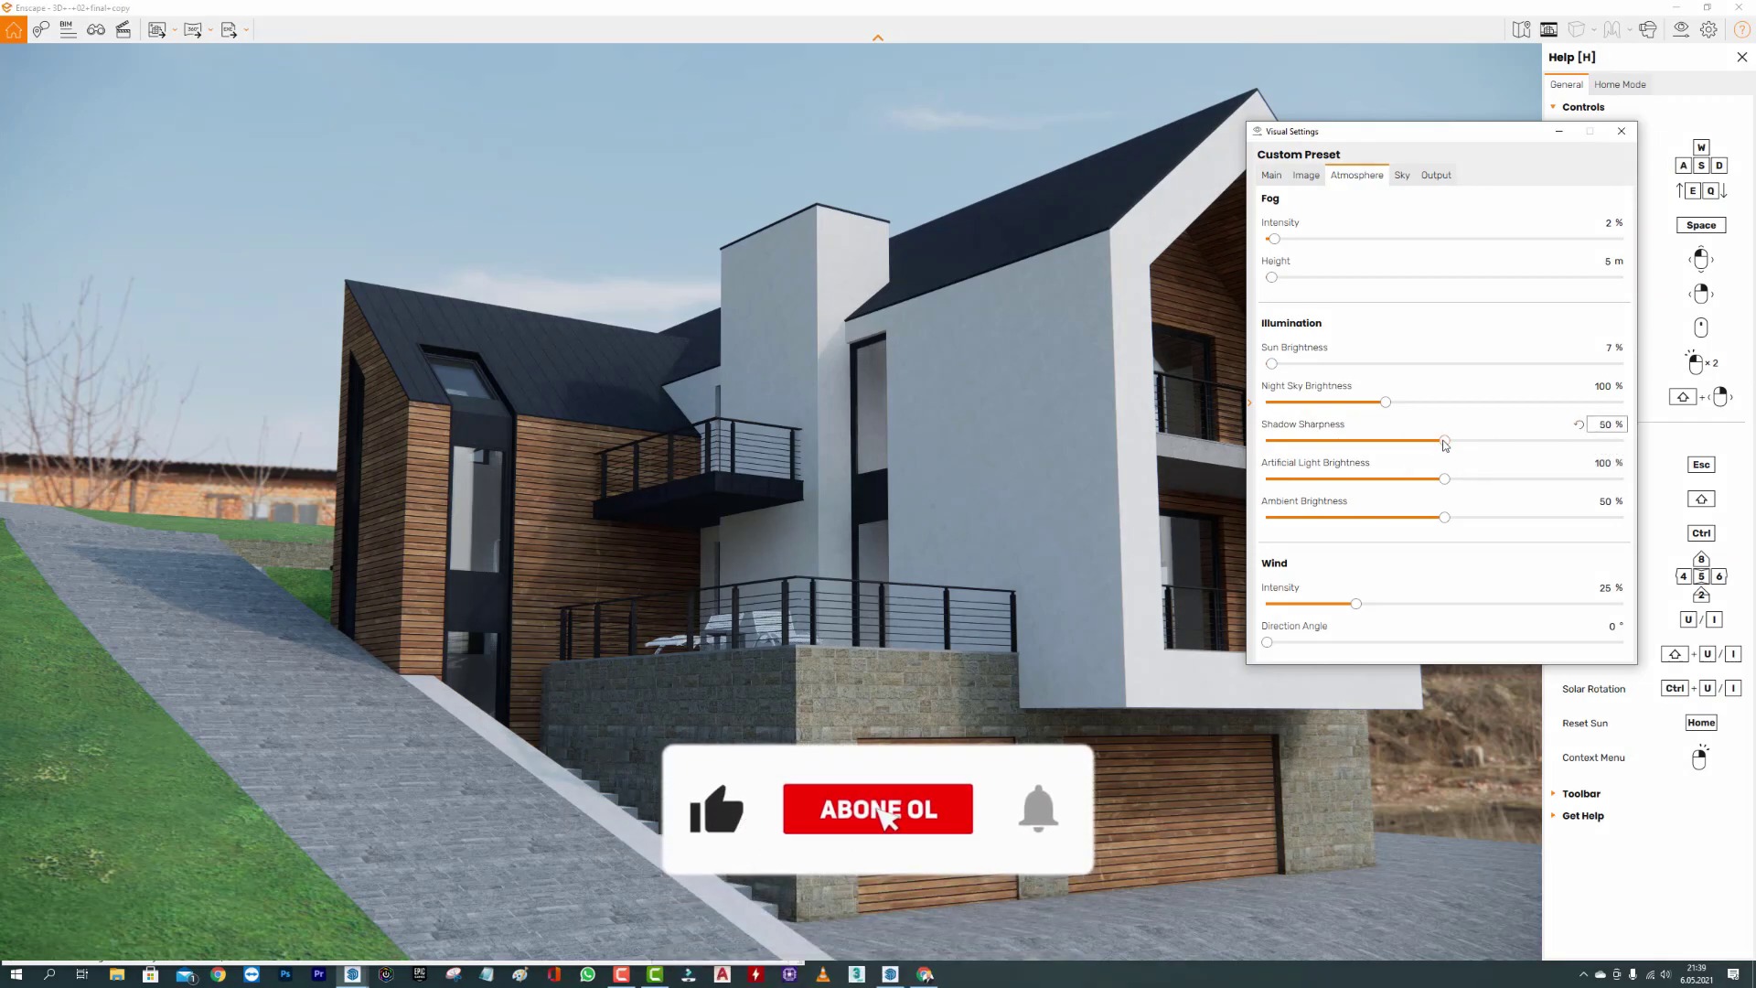
pyautogui.moveTo(1444, 440); pyautogui.dragTo(1307, 442)
pyautogui.moveTo(1271, 363); pyautogui.dragTo(1373, 363)
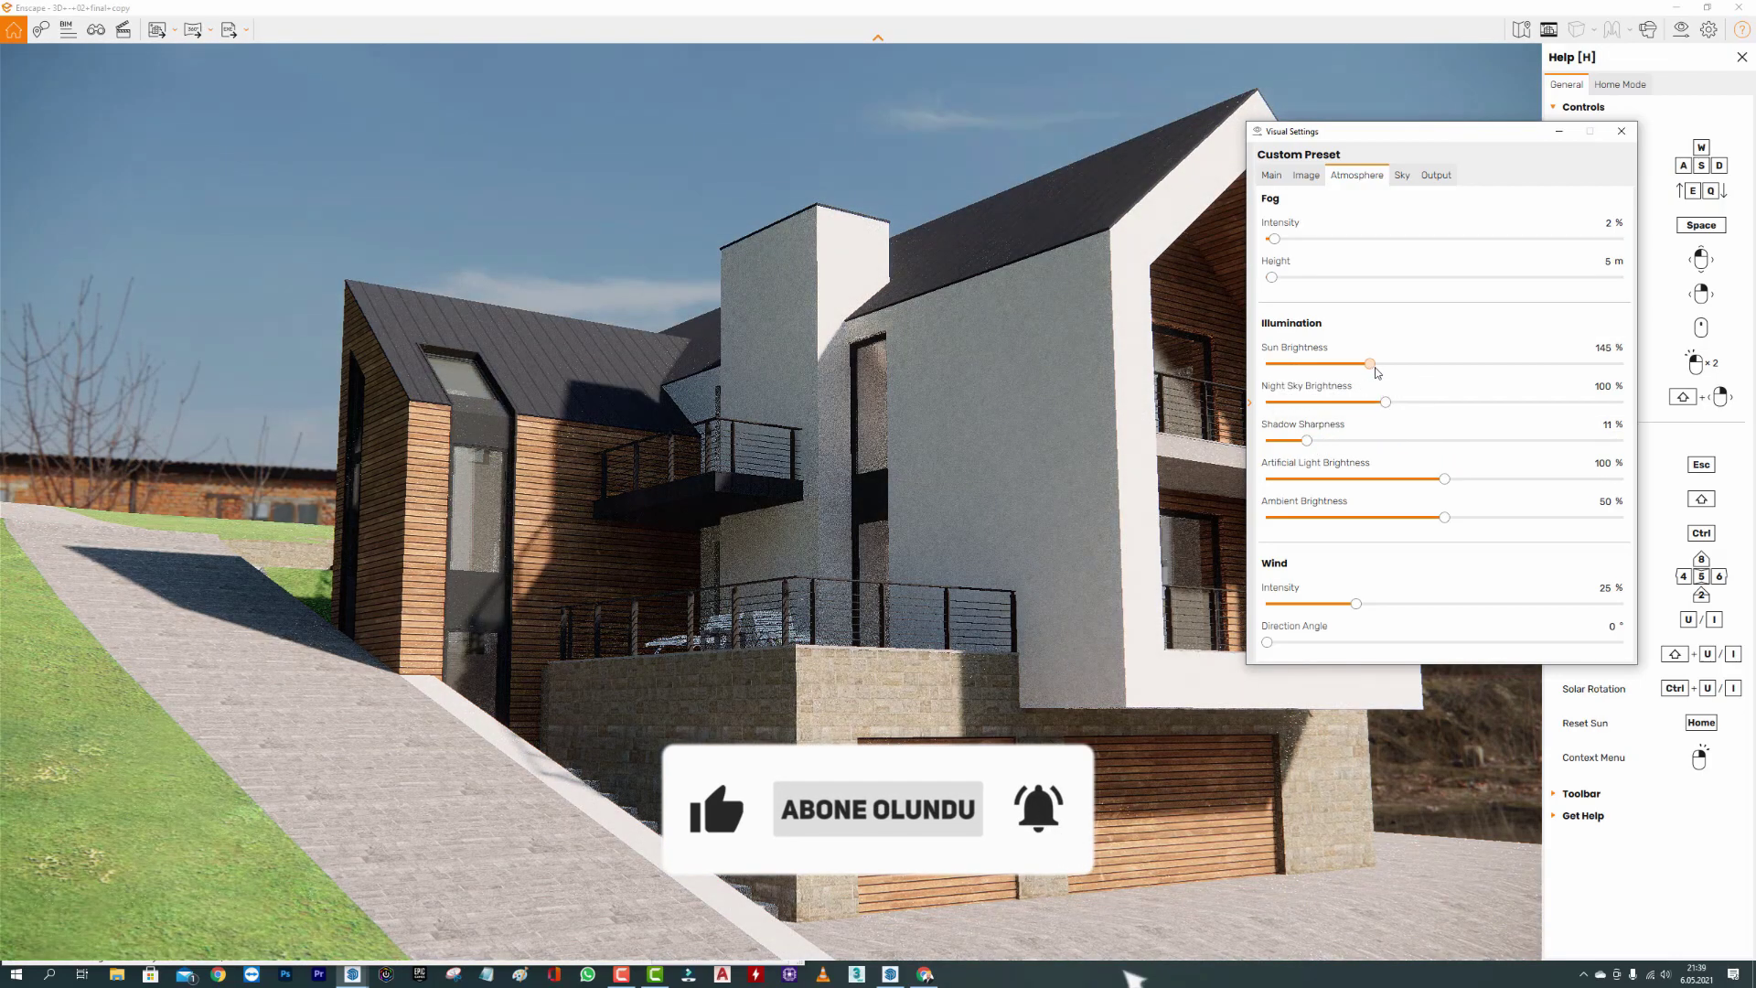
pyautogui.moveTo(1307, 440); pyautogui.dragTo(1510, 440)
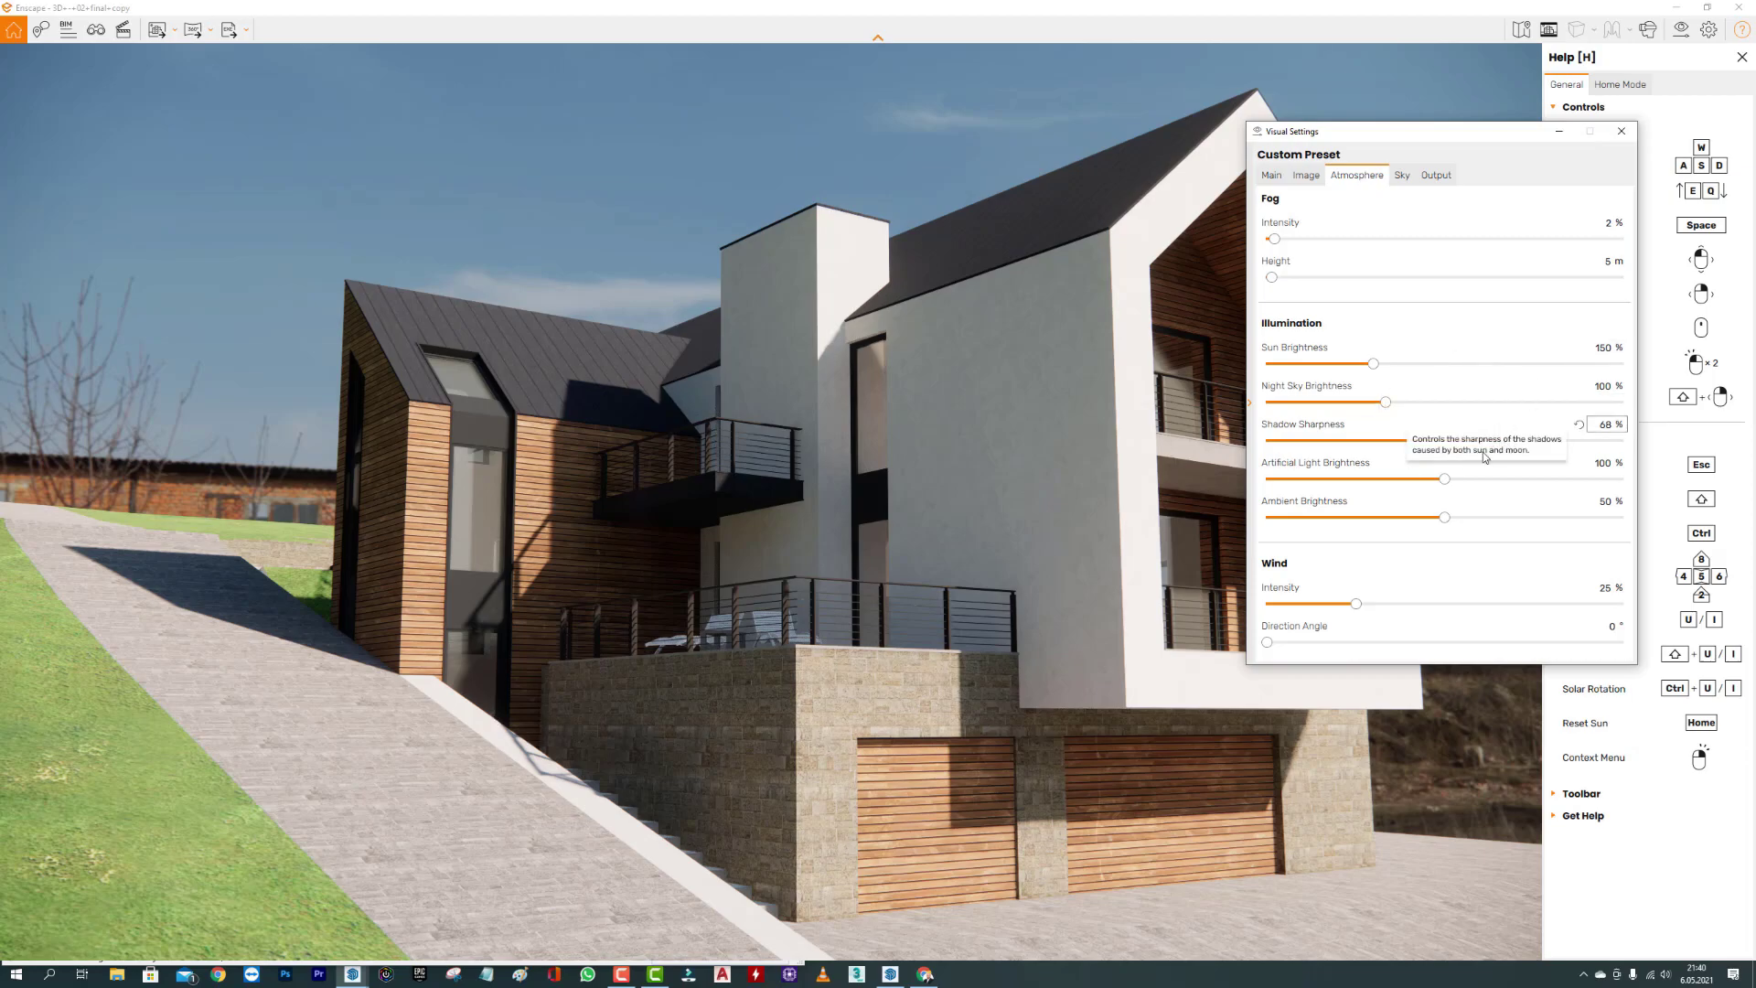
pyautogui.moveTo(1509, 441); pyautogui.dragTo(1275, 441)
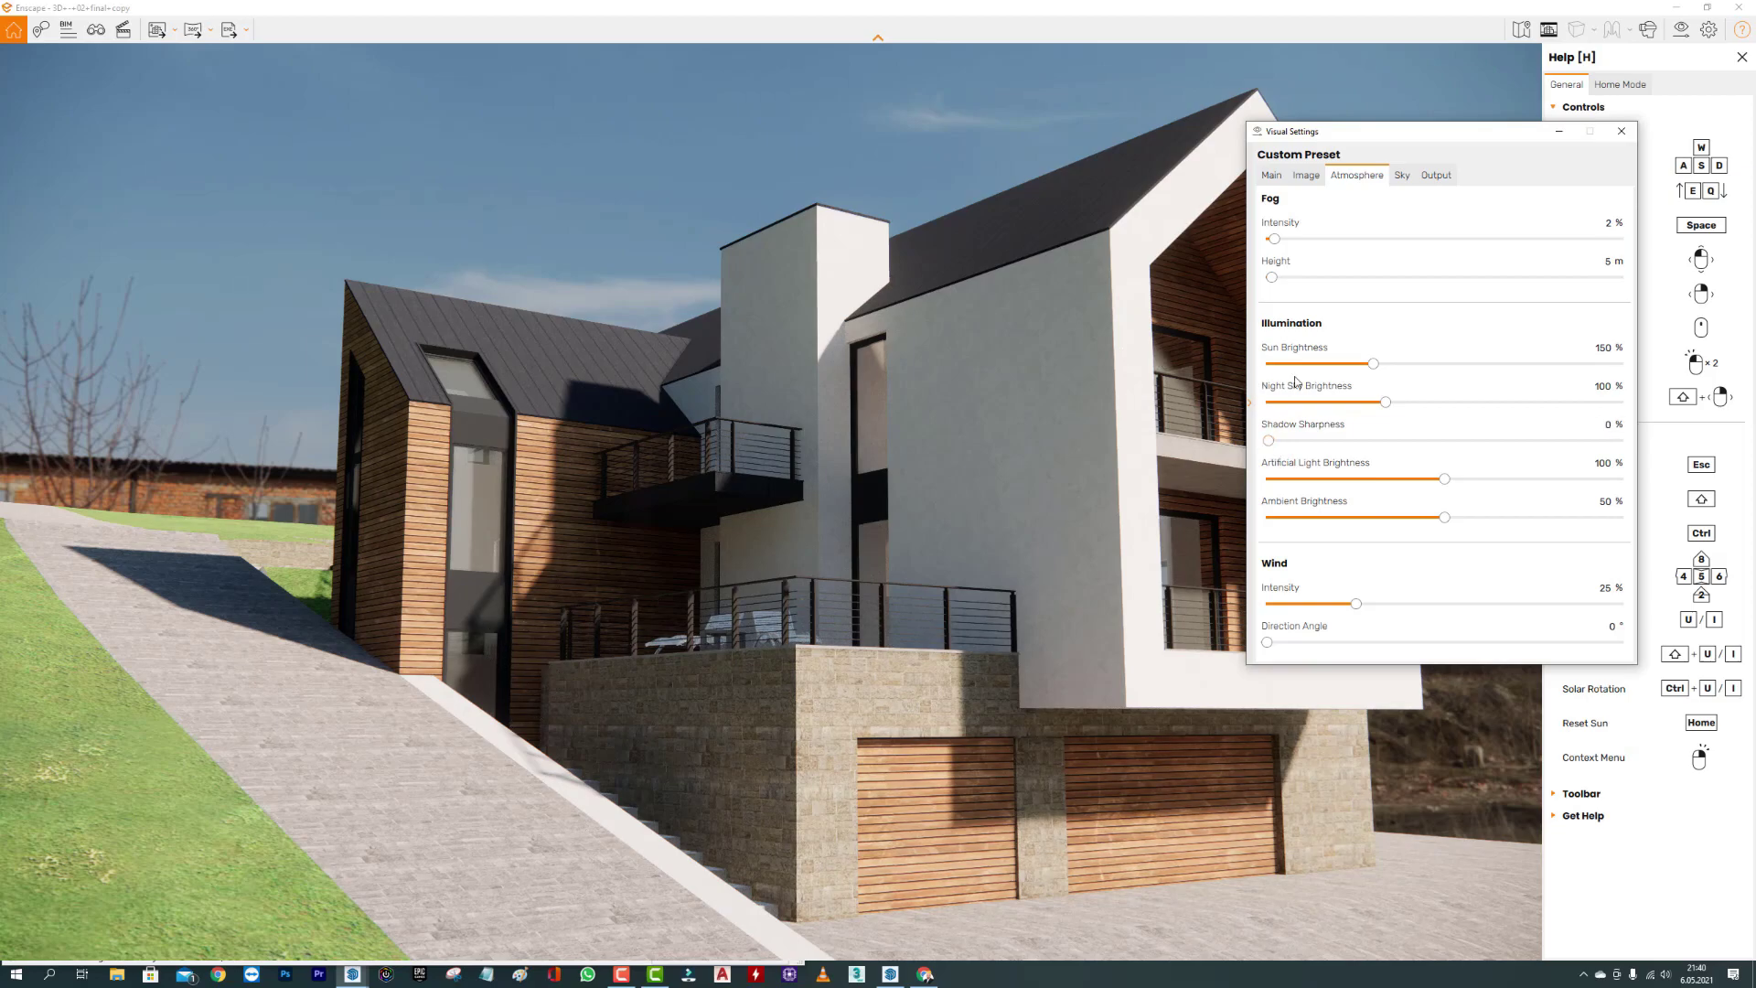
pyautogui.moveTo(1373, 364); pyautogui.dragTo(1275, 371)
pyautogui.moveTo(1338, 145)
pyautogui.mouseDown()
pyautogui.moveTo(1737, 197)
pyautogui.moveTo(1306, 110)
pyautogui.moveTo(1324, 89)
pyautogui.mouseUp()
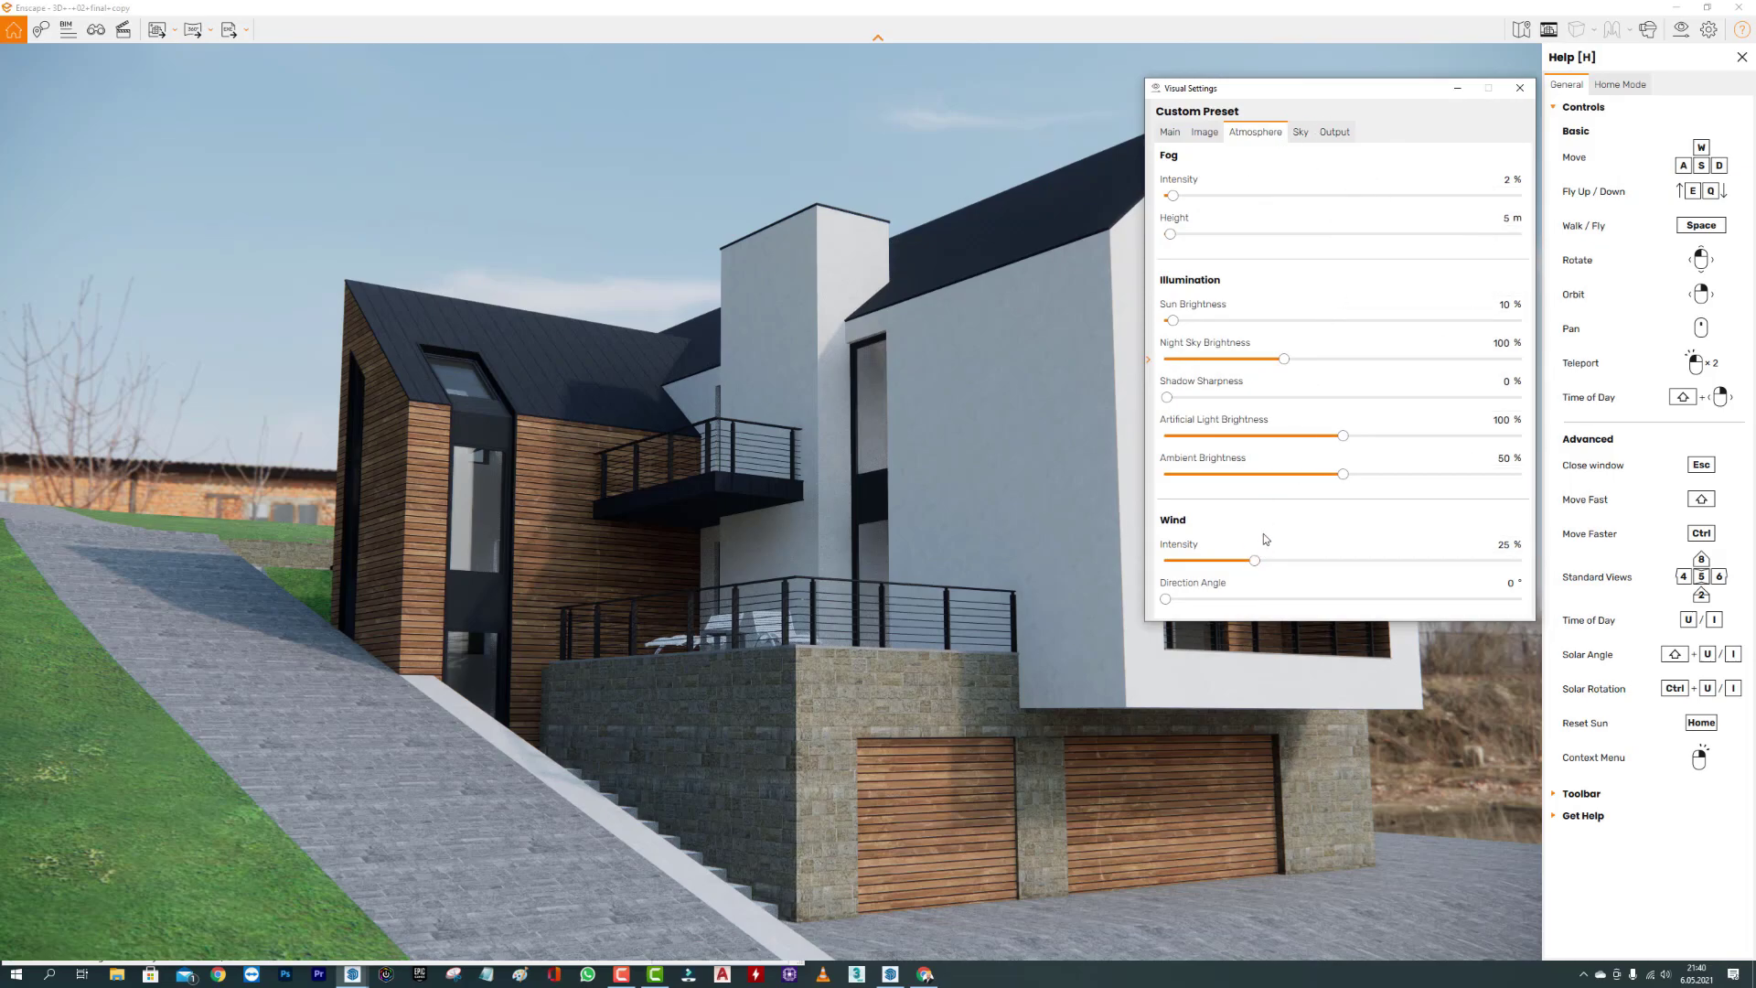
pyautogui.scroll(-2, 1218, 437)
# On the Image settings, set the Shadows correction to -49%.
pyautogui.click(1206, 133)
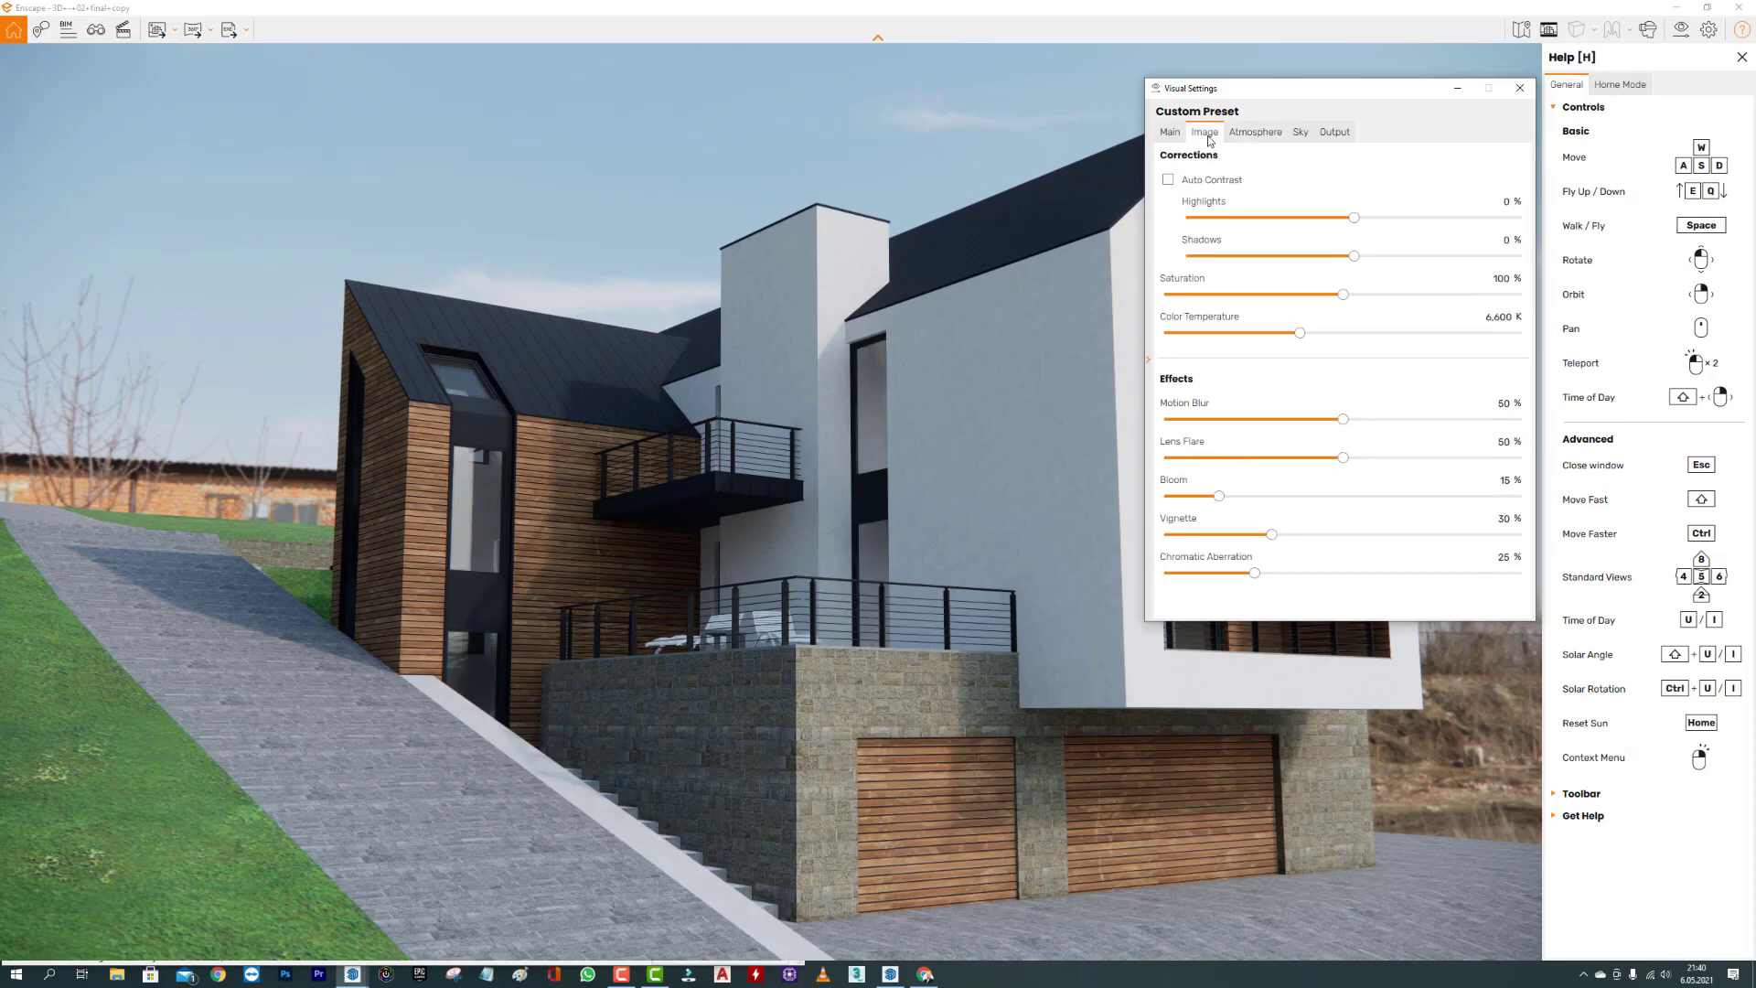
pyautogui.moveTo(1259, 95); pyautogui.dragTo(1370, 160)
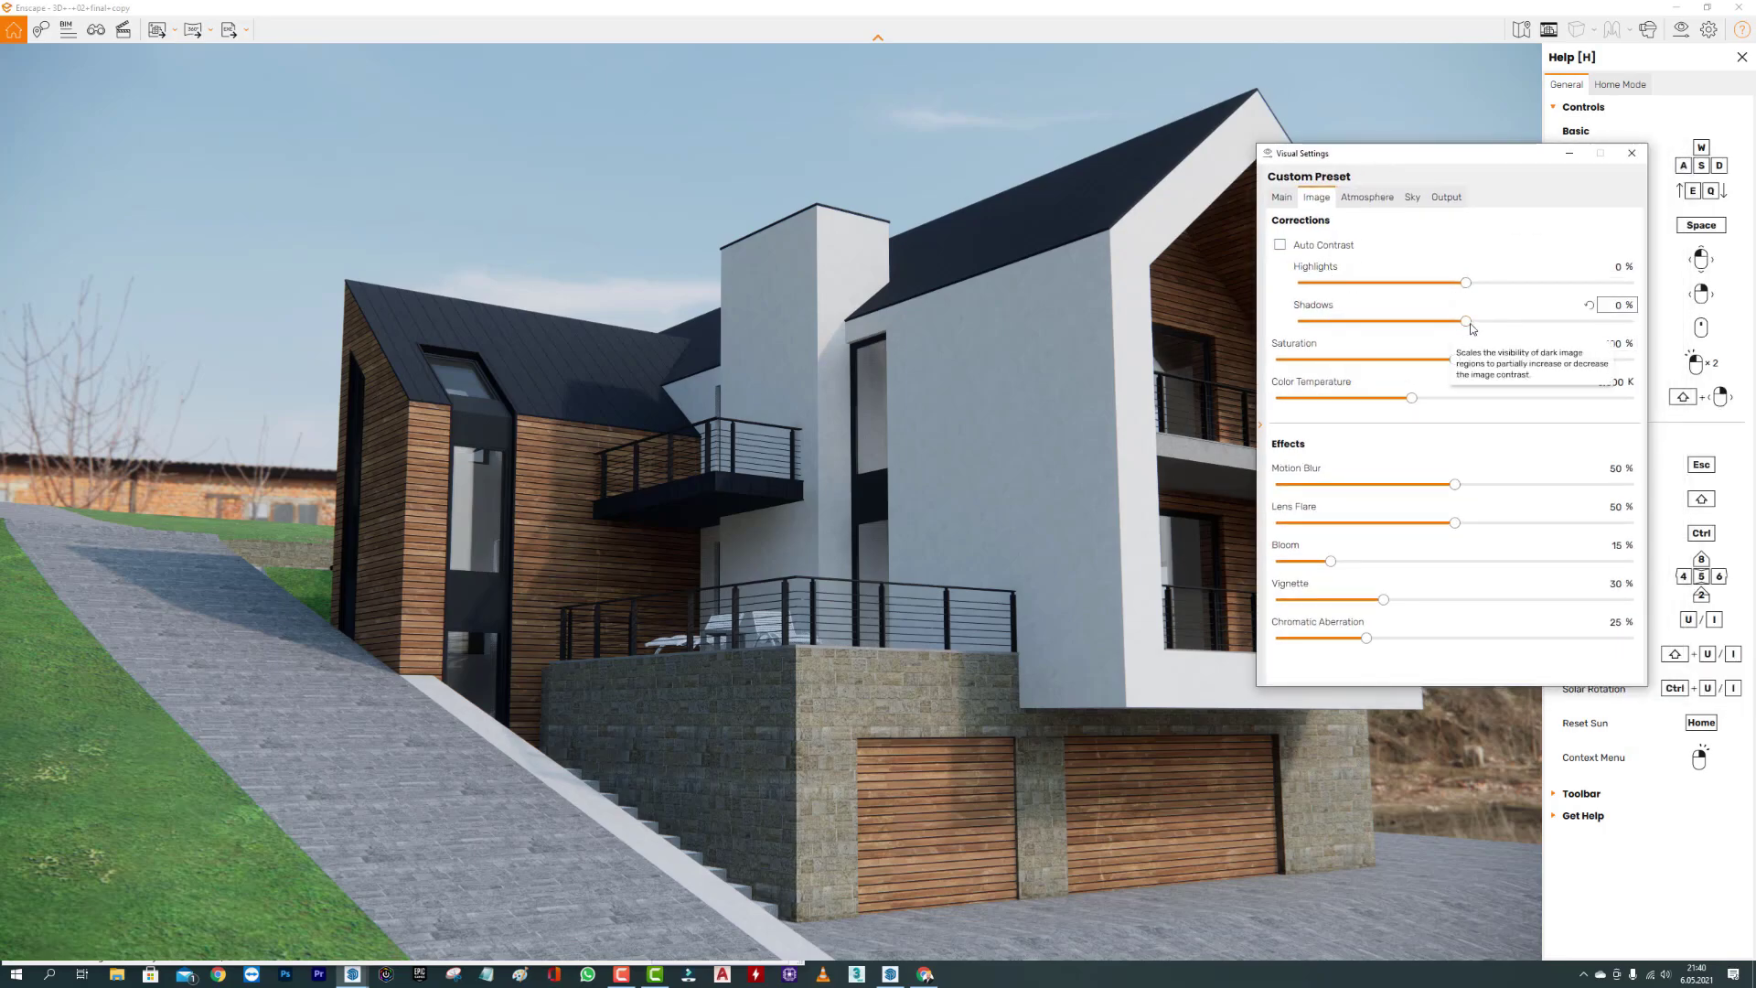
pyautogui.moveTo(1466, 320); pyautogui.dragTo(1396, 321)
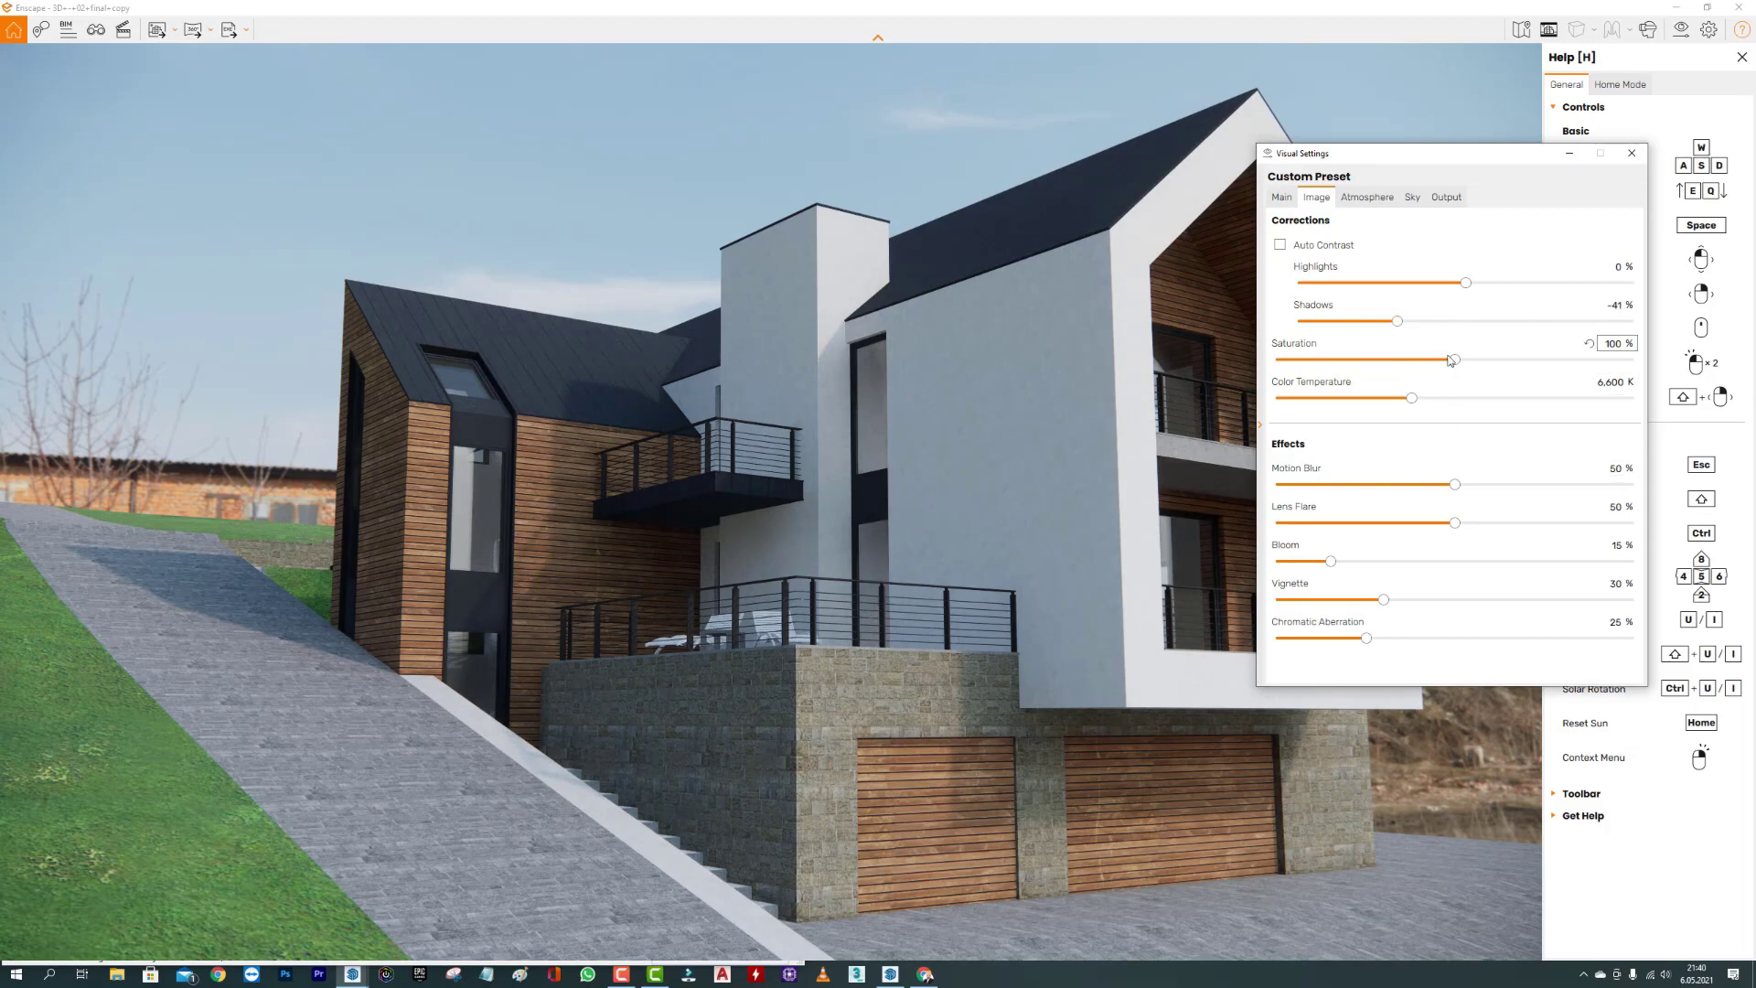
pyautogui.moveTo(1396, 321)
pyautogui.mouseDown()
pyautogui.moveTo(1372, 321)
pyautogui.moveTo(1575, 321)
pyautogui.mouseUp()
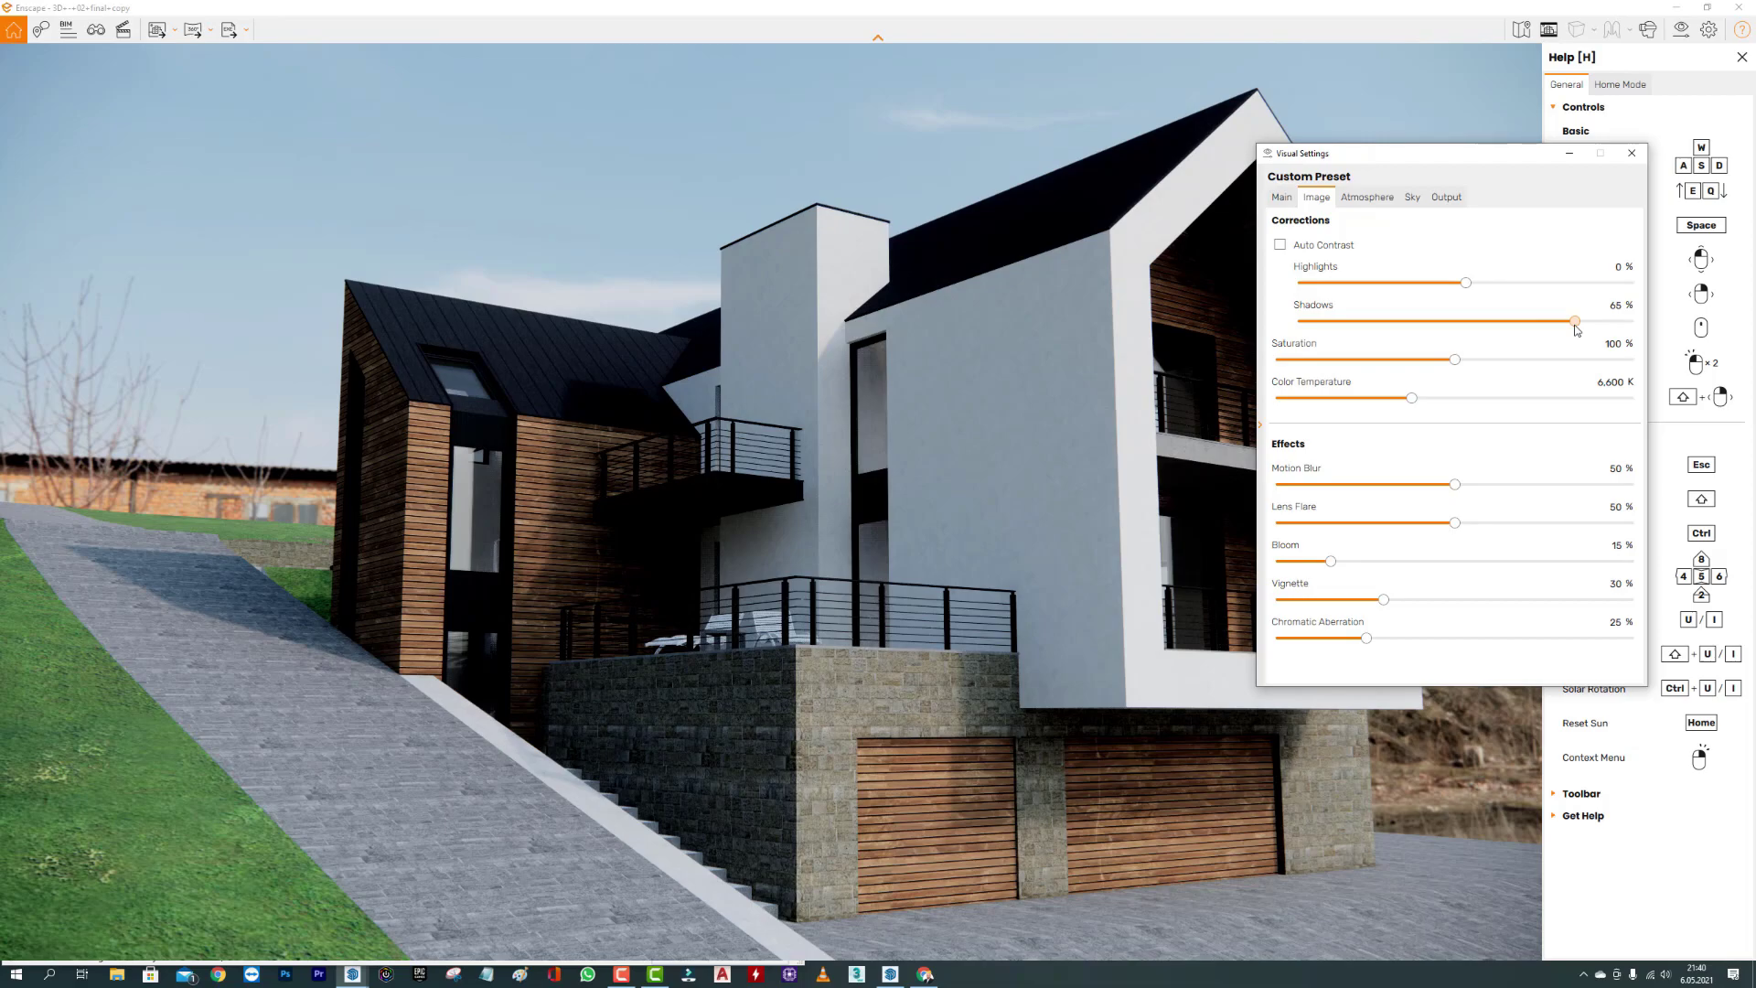
pyautogui.moveTo(1575, 321); pyautogui.dragTo(1342, 321)
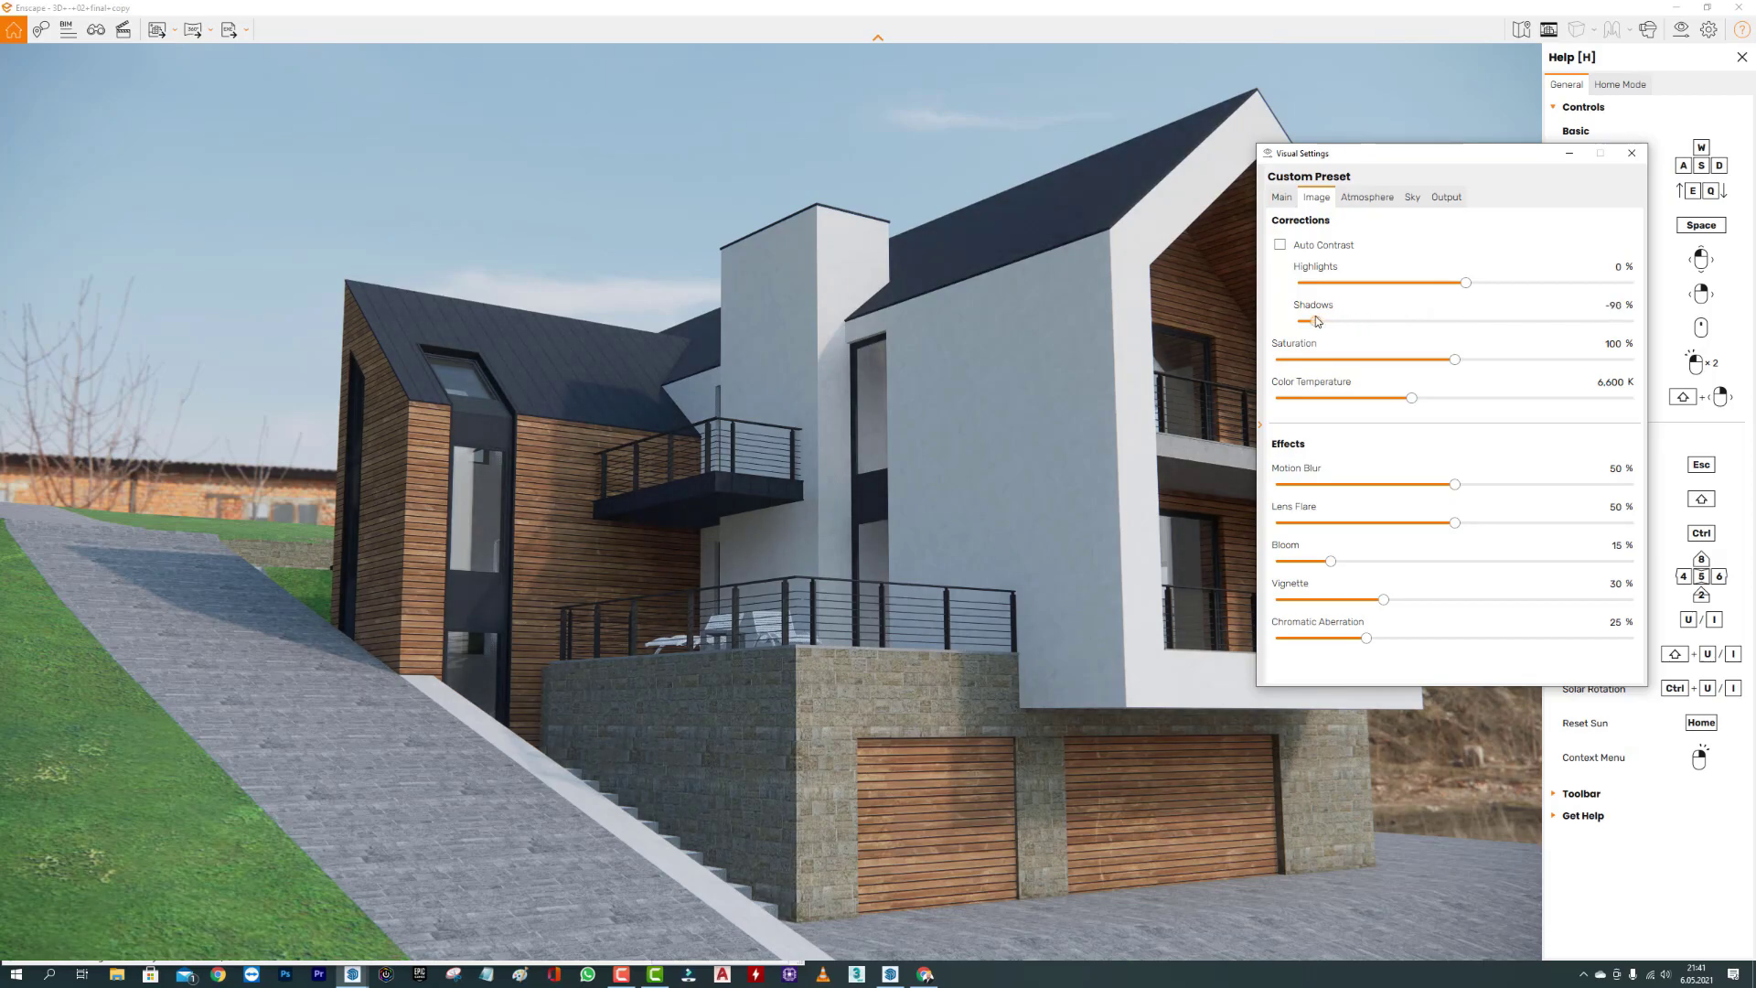
pyautogui.moveTo(1317, 321); pyautogui.dragTo(1371, 323)
# After trying higher values, set the Highlights correction back to exactly 0%.
pyautogui.moveTo(1378, 163)
pyautogui.mouseDown()
pyautogui.moveTo(1262, 529)
pyautogui.moveTo(864, 189)
pyautogui.mouseUp()
pyautogui.moveTo(951, 309)
pyautogui.mouseDown()
pyautogui.moveTo(1032, 309)
pyautogui.moveTo(911, 309)
pyautogui.moveTo(1081, 311)
pyautogui.moveTo(799, 310)
pyautogui.moveTo(962, 305)
pyautogui.mouseUp()
pyautogui.click(1097, 292)
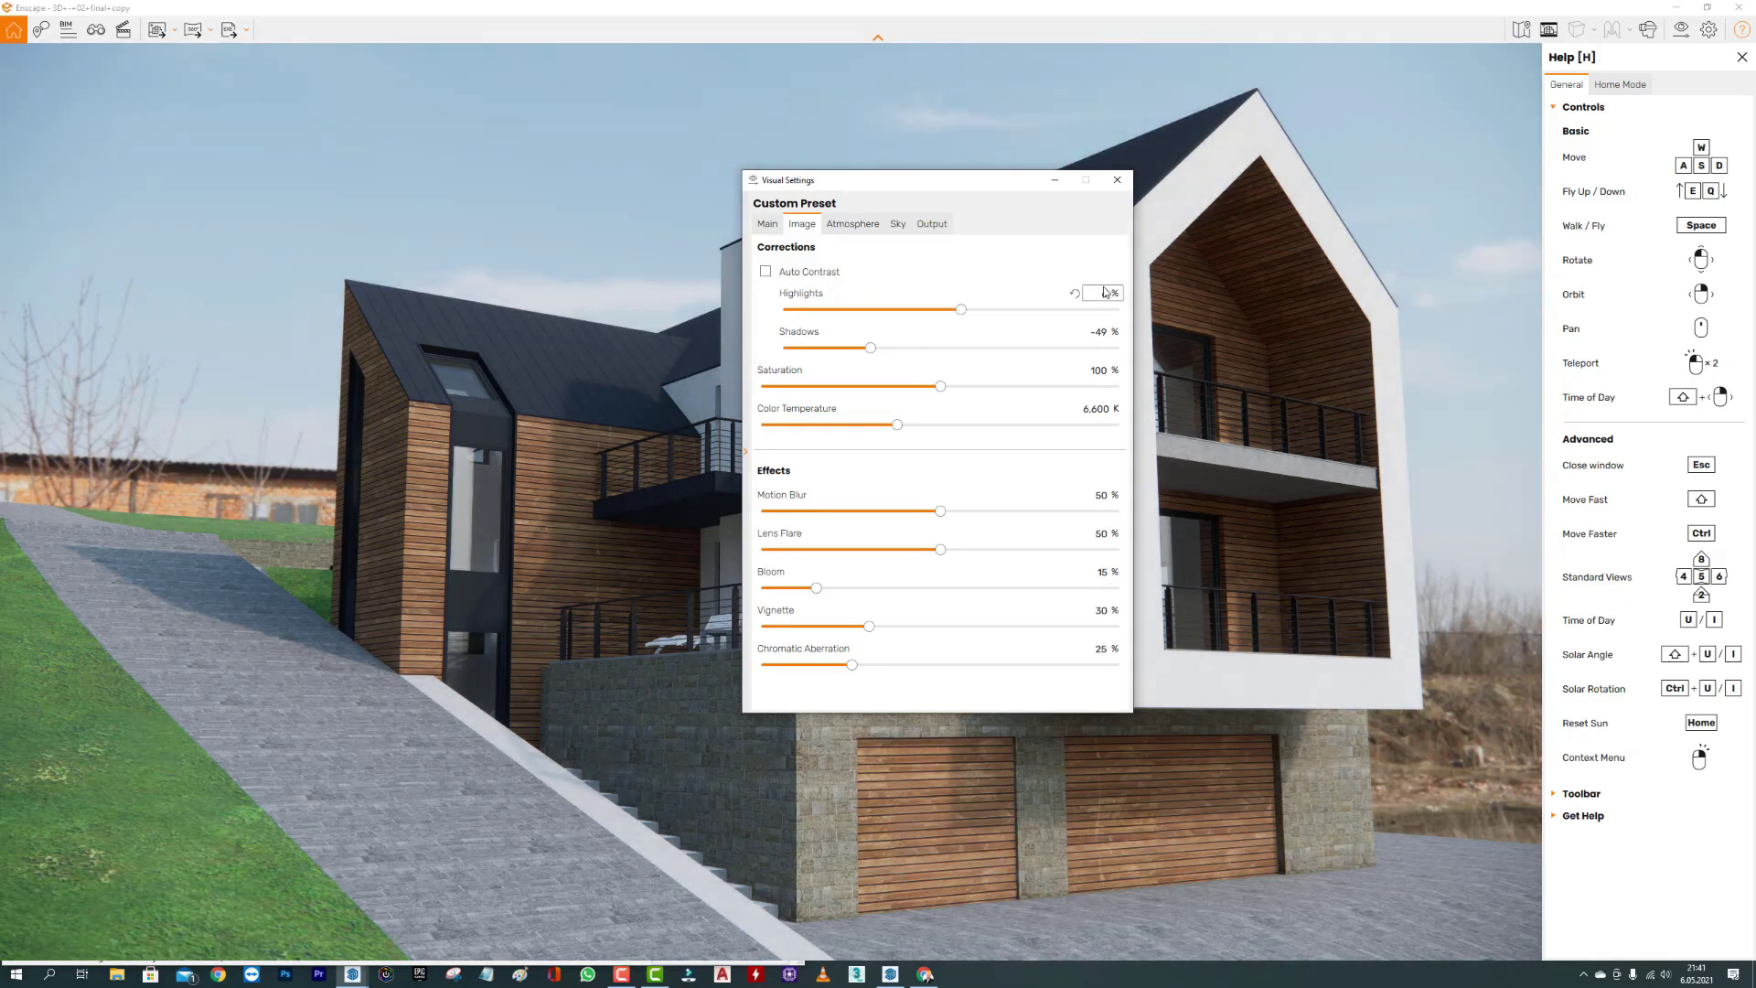
pyautogui.write('0')
pyautogui.press('Return')
pyautogui.moveTo(940, 190)
pyautogui.mouseDown()
pyautogui.moveTo(1234, 502)
pyautogui.moveTo(1108, 353)
pyautogui.moveTo(1112, 240)
pyautogui.mouseUp()
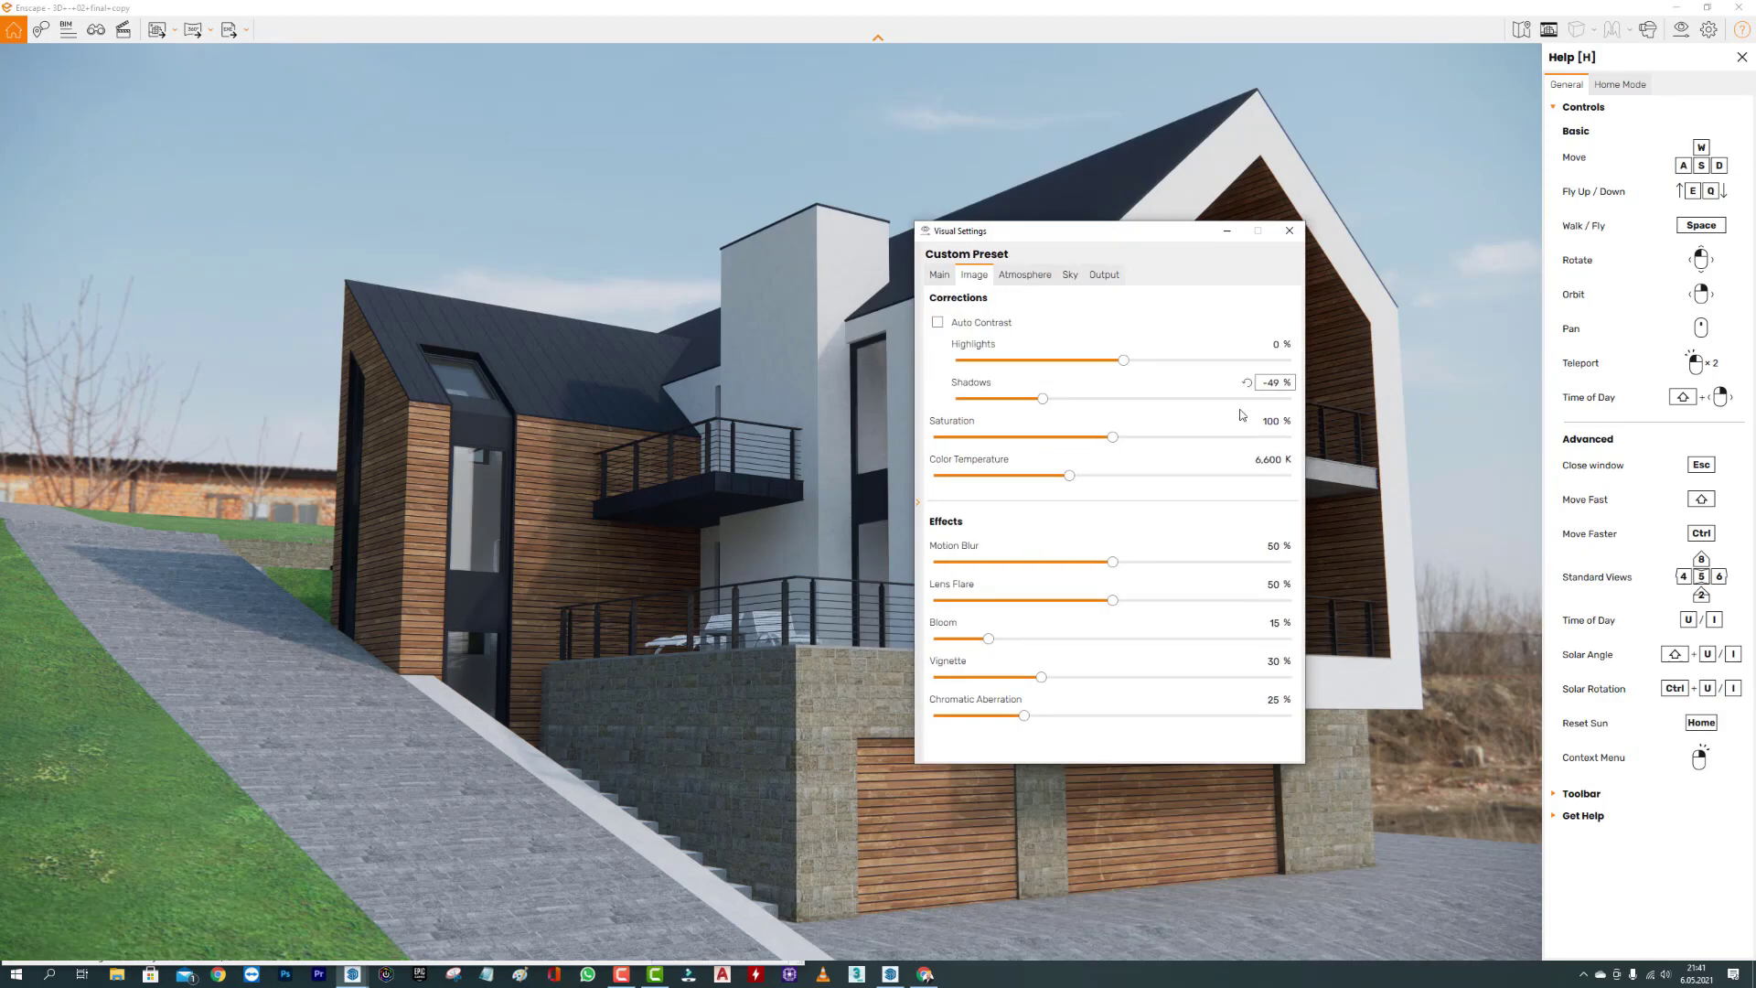
# On the Main settings, toggle Auto Exposure off and back on, leaving it enabled.
pyautogui.click(939, 277)
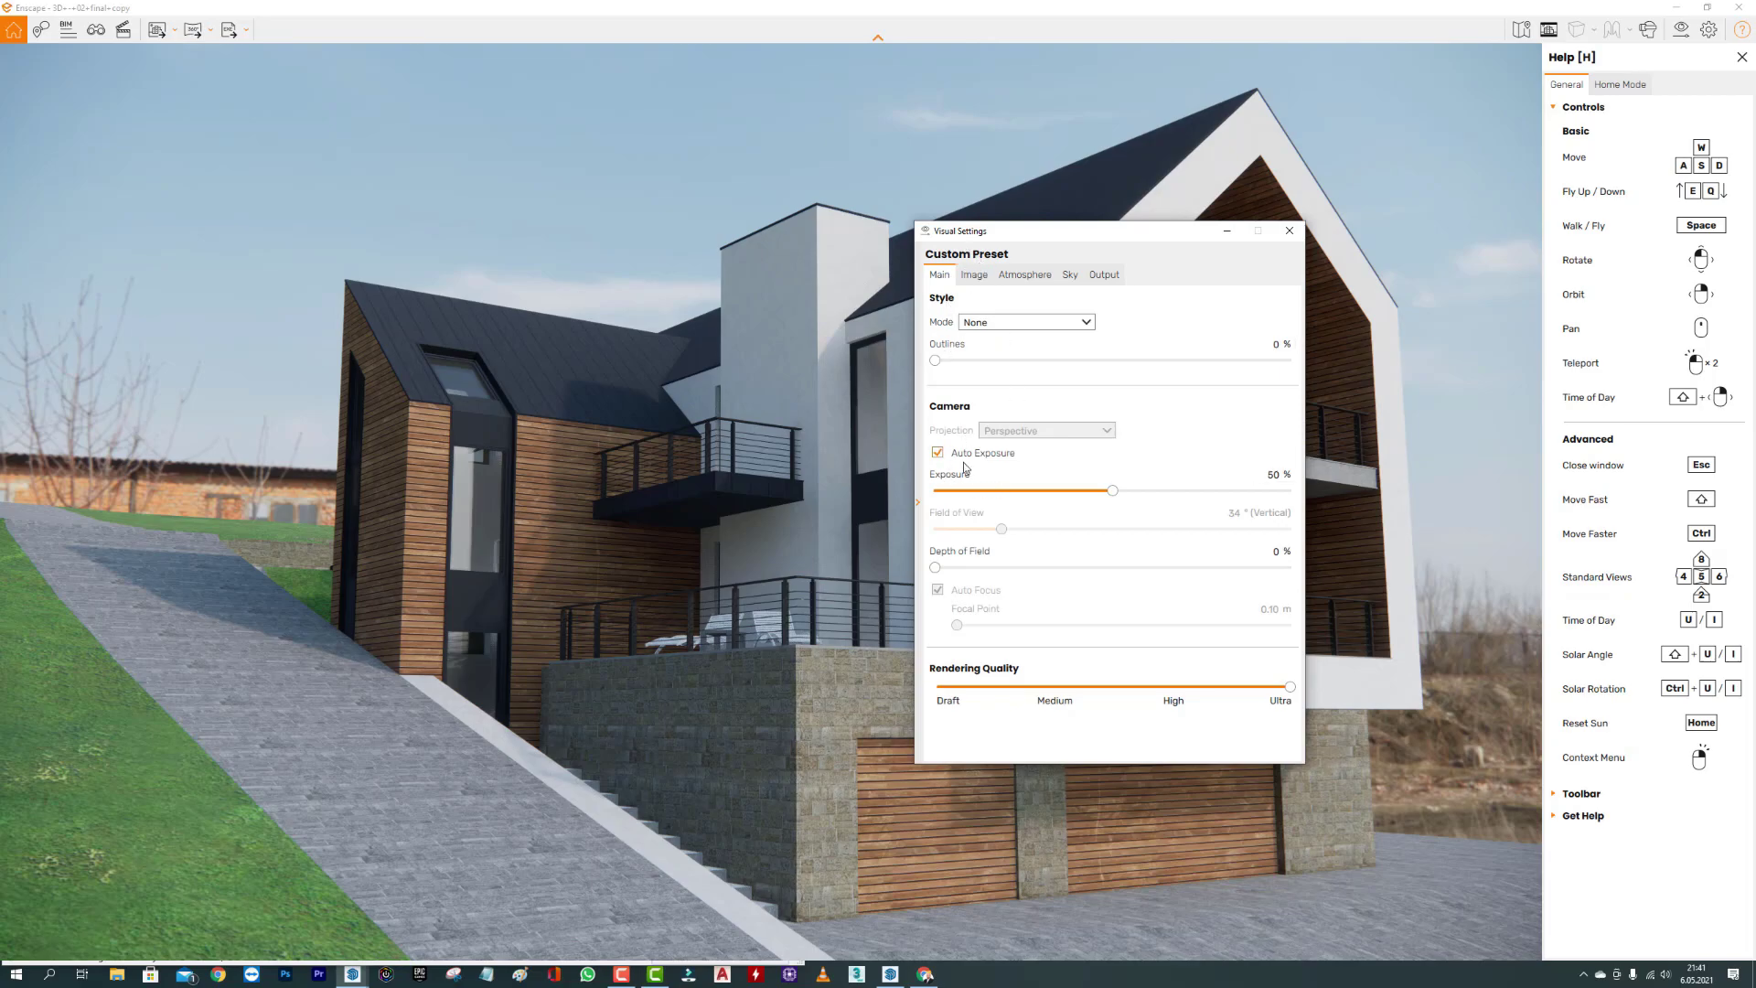
pyautogui.moveTo(1032, 241); pyautogui.dragTo(813, 205)
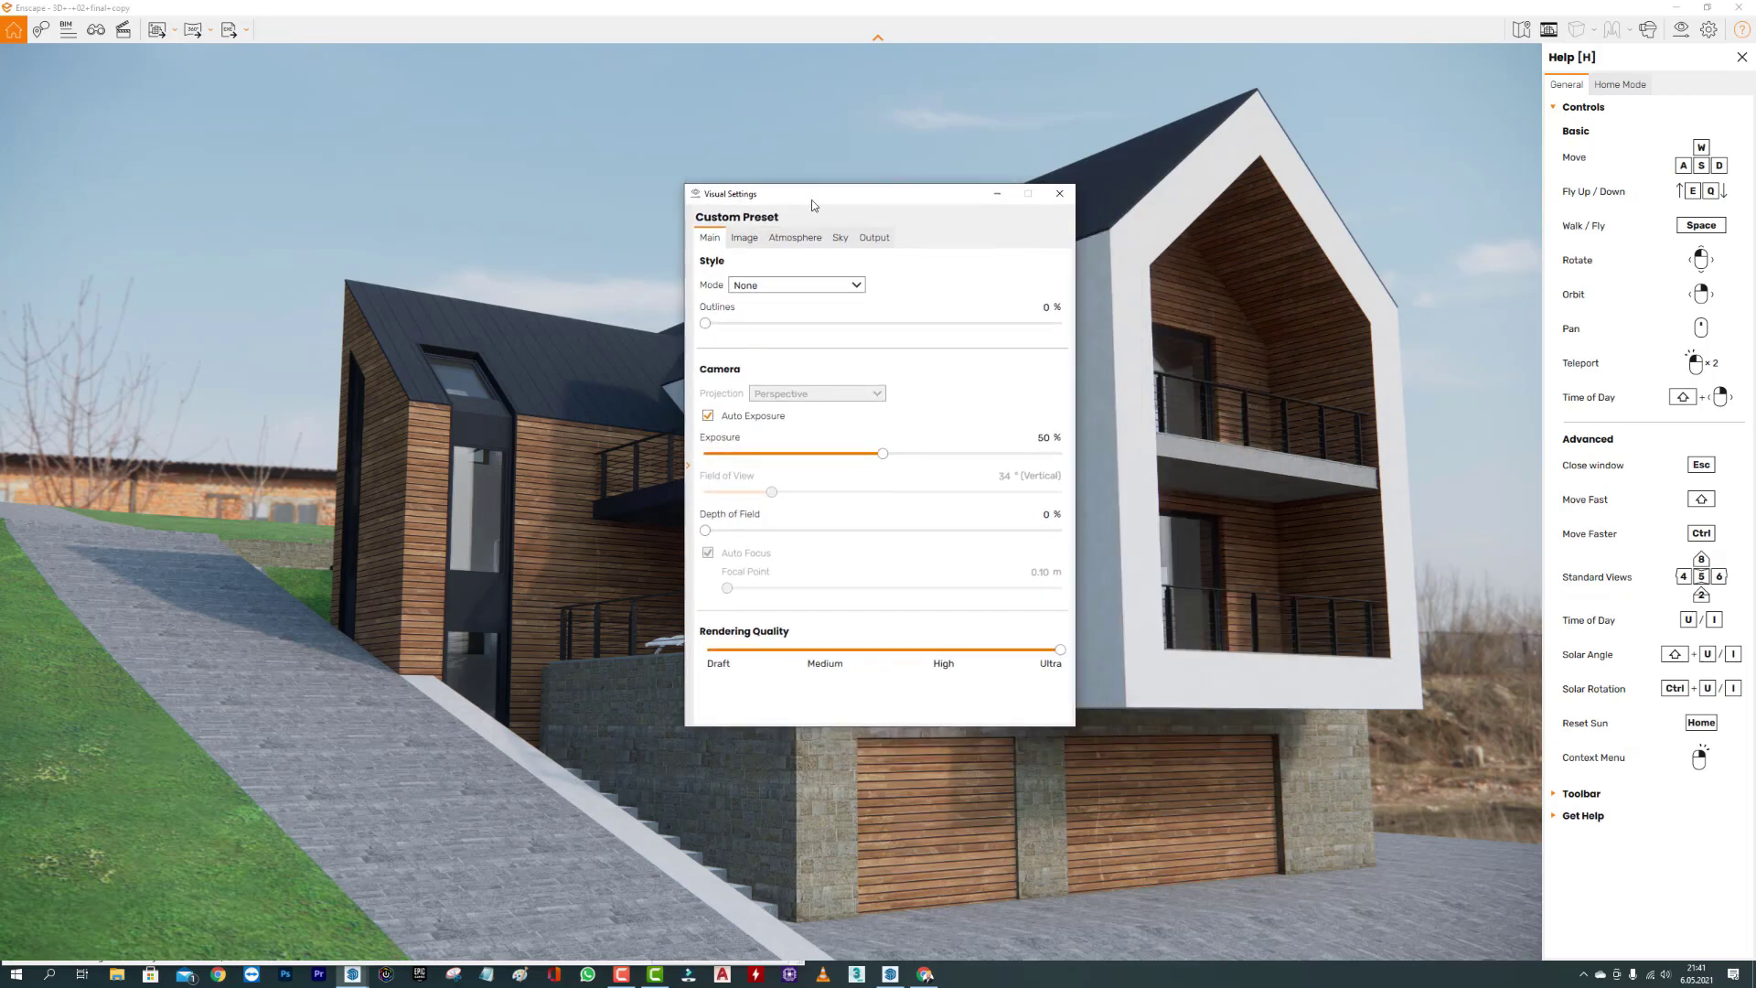
pyautogui.click(708, 415)
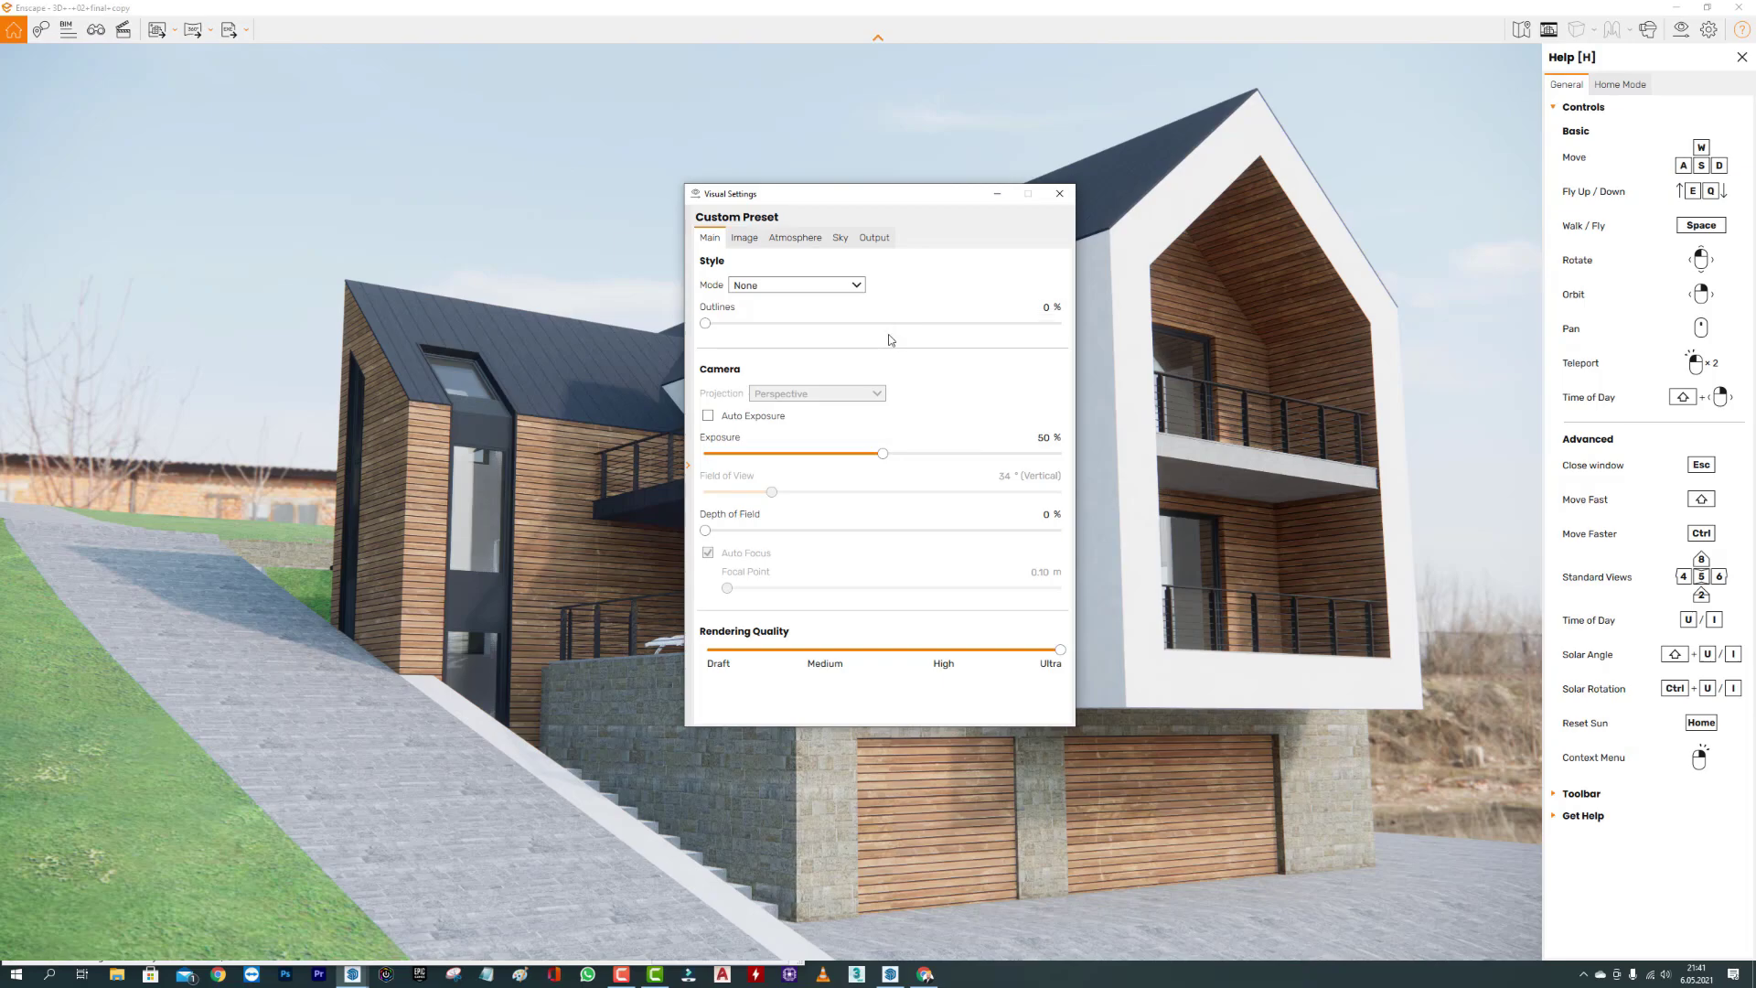
pyautogui.moveTo(920, 199)
pyautogui.mouseDown()
pyautogui.moveTo(862, 494)
pyautogui.moveTo(1164, 261)
pyautogui.mouseUp()
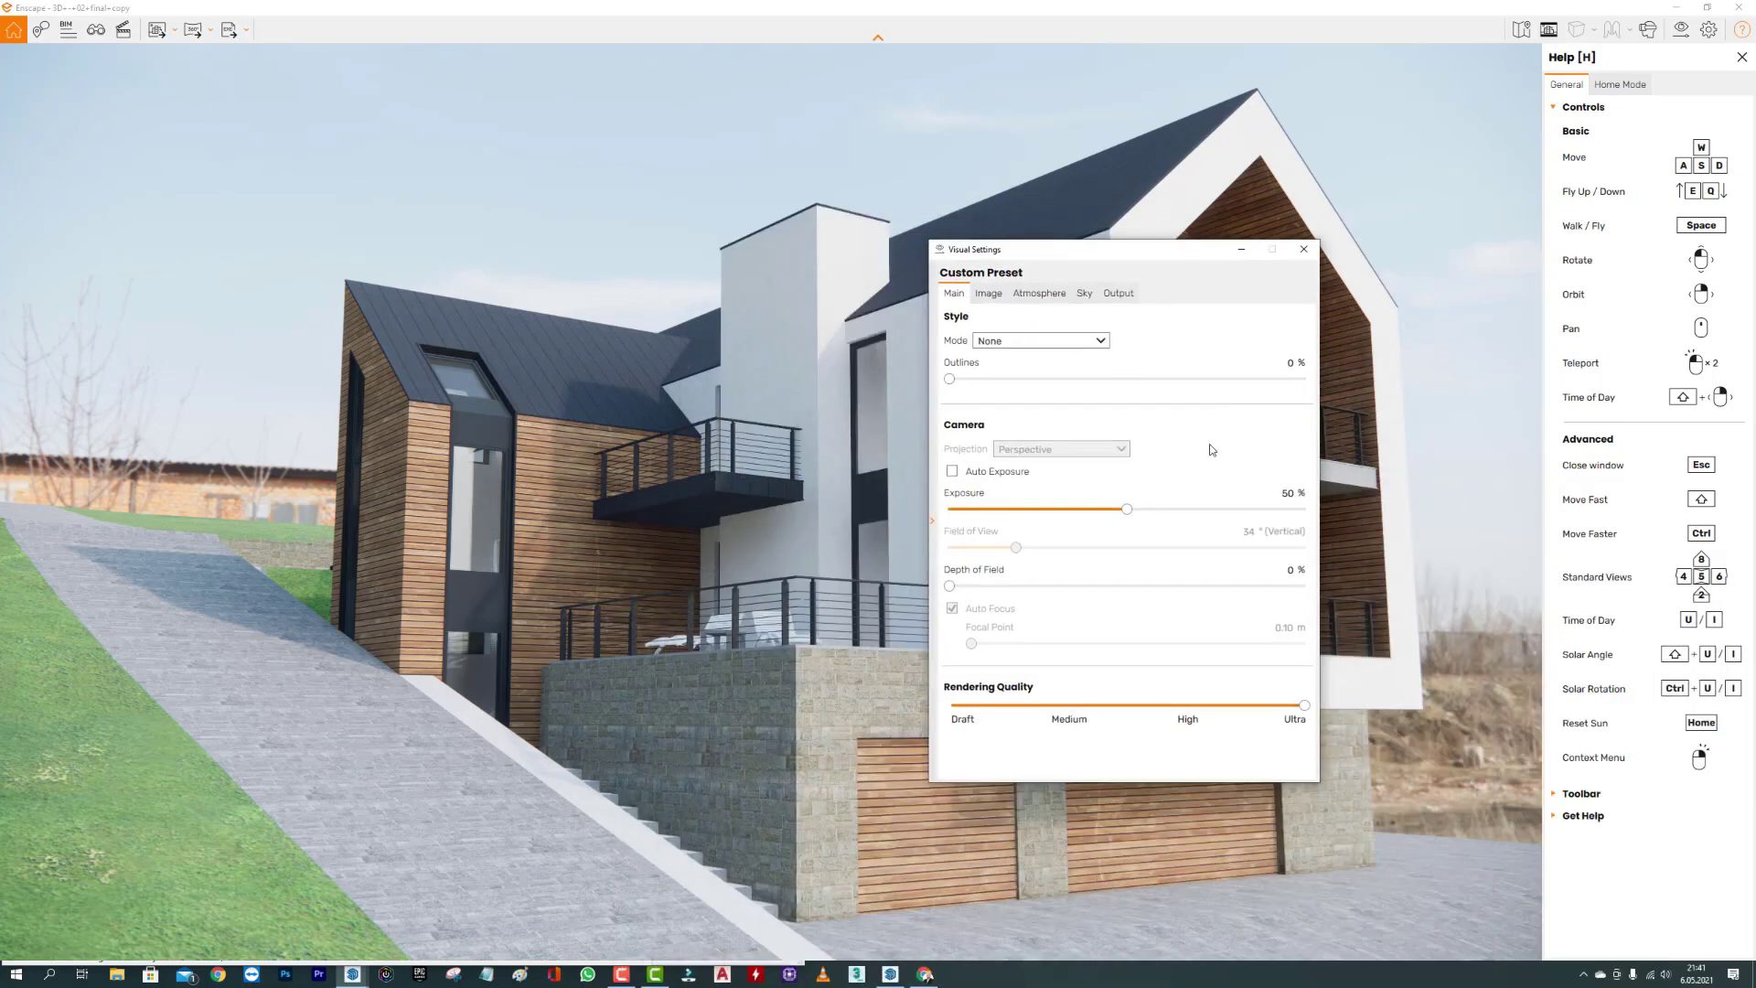
pyautogui.click(994, 472)
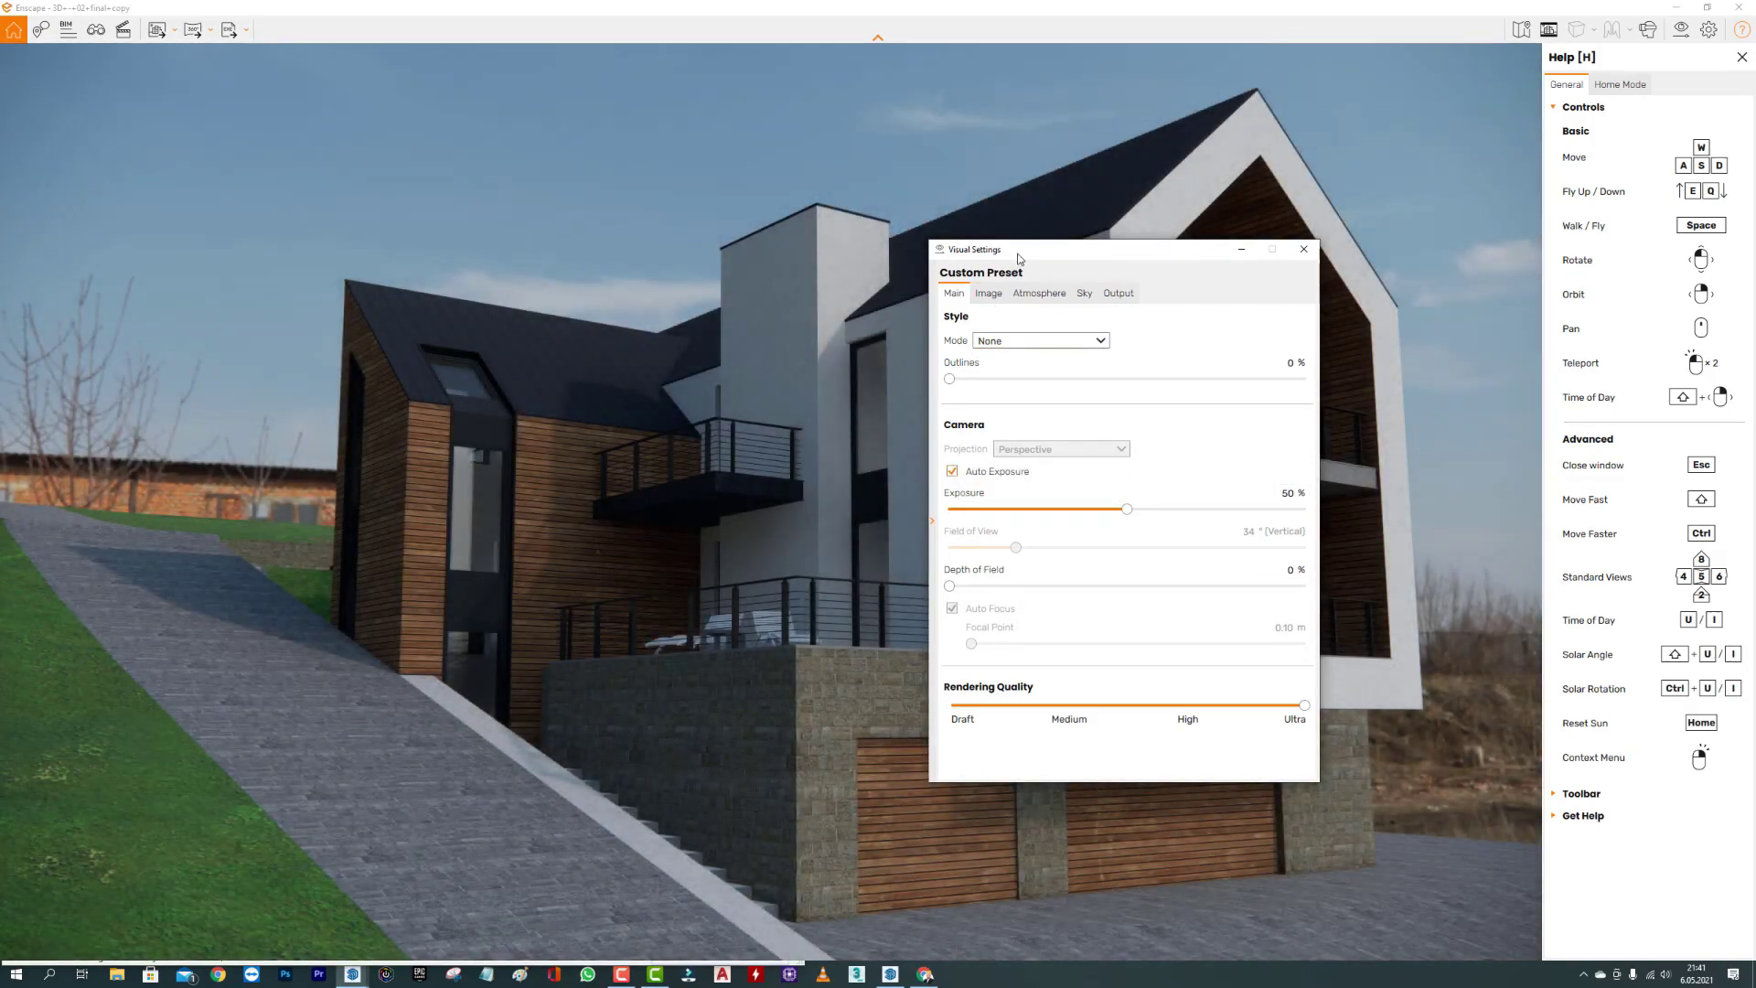
# Raise the camera Exposure slider to 55%.
pyautogui.moveTo(1000, 248)
pyautogui.mouseDown()
pyautogui.moveTo(1112, 416)
pyautogui.moveTo(1055, 349)
pyautogui.mouseUp()
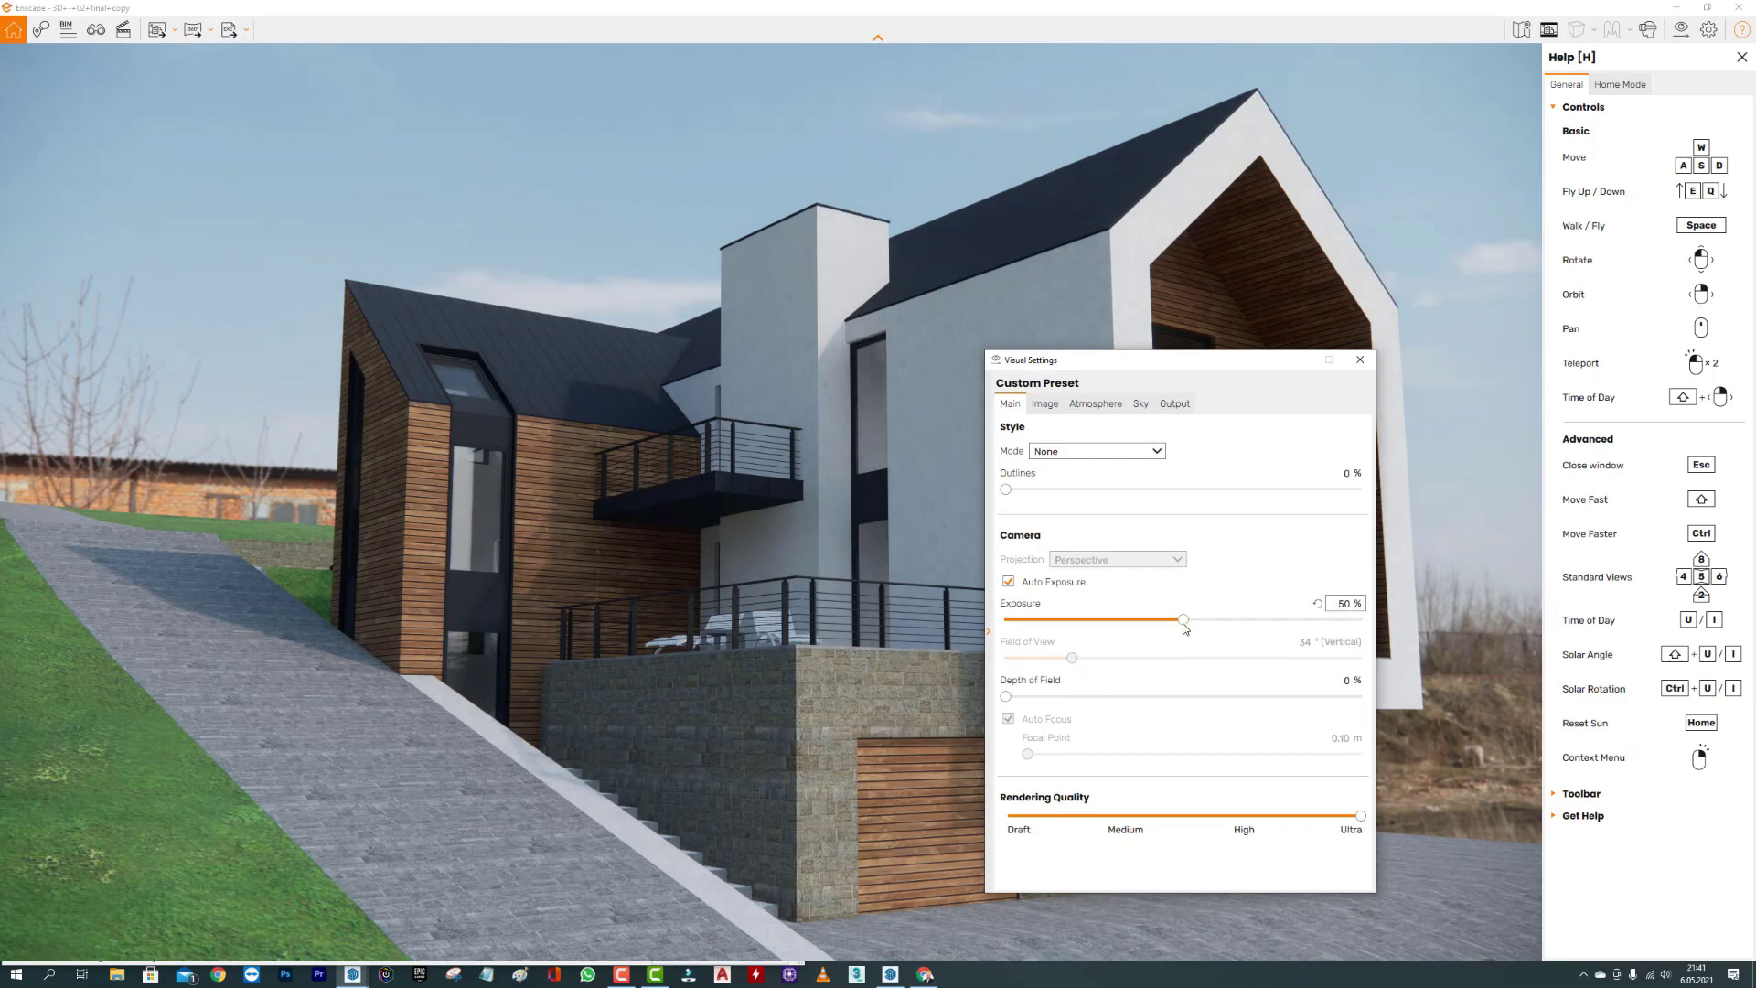
pyautogui.moveTo(1188, 620); pyautogui.dragTo(1199, 620)
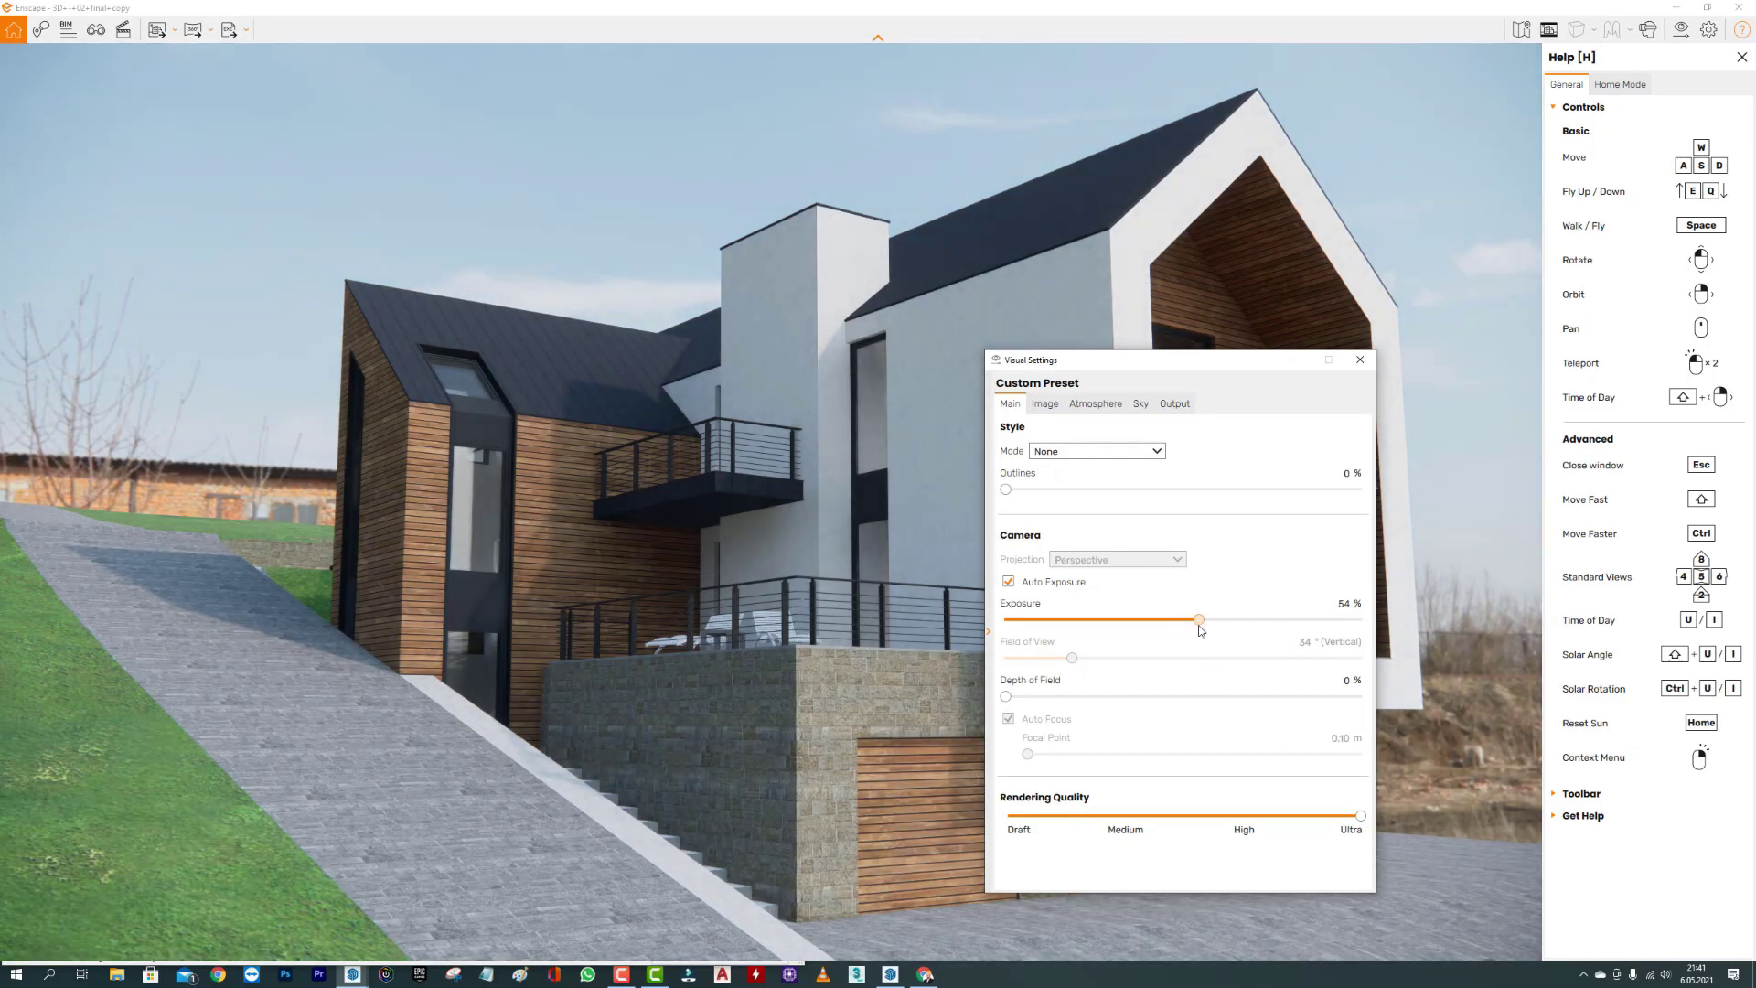
pyautogui.moveTo(1171, 369)
pyautogui.mouseDown()
pyautogui.moveTo(1498, 704)
pyautogui.moveTo(1212, 198)
pyautogui.mouseUp()
pyautogui.click(1247, 451)
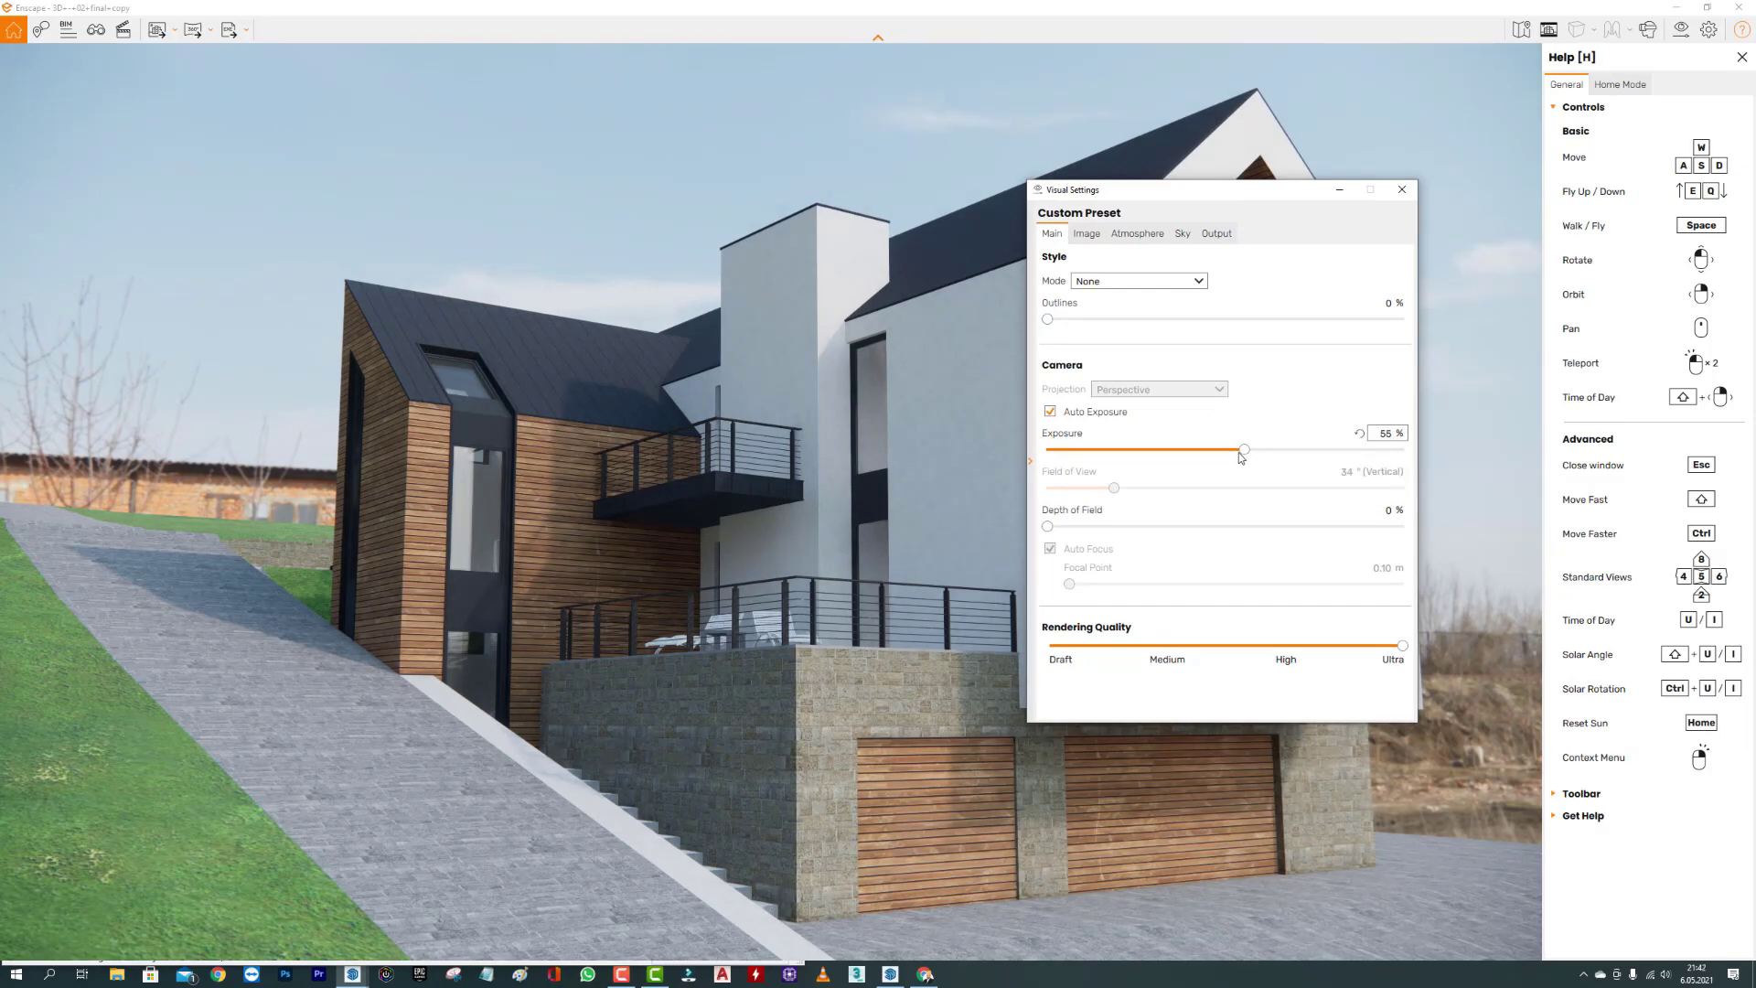
pyautogui.click(1241, 452)
pyautogui.moveTo(1101, 197)
pyautogui.mouseDown()
pyautogui.moveTo(1560, 412)
pyautogui.moveTo(1059, 263)
pyautogui.mouseUp()
# Close Visual Settings, fly forward toward the house with W, and orbit slightly.
pyautogui.click(1346, 258)
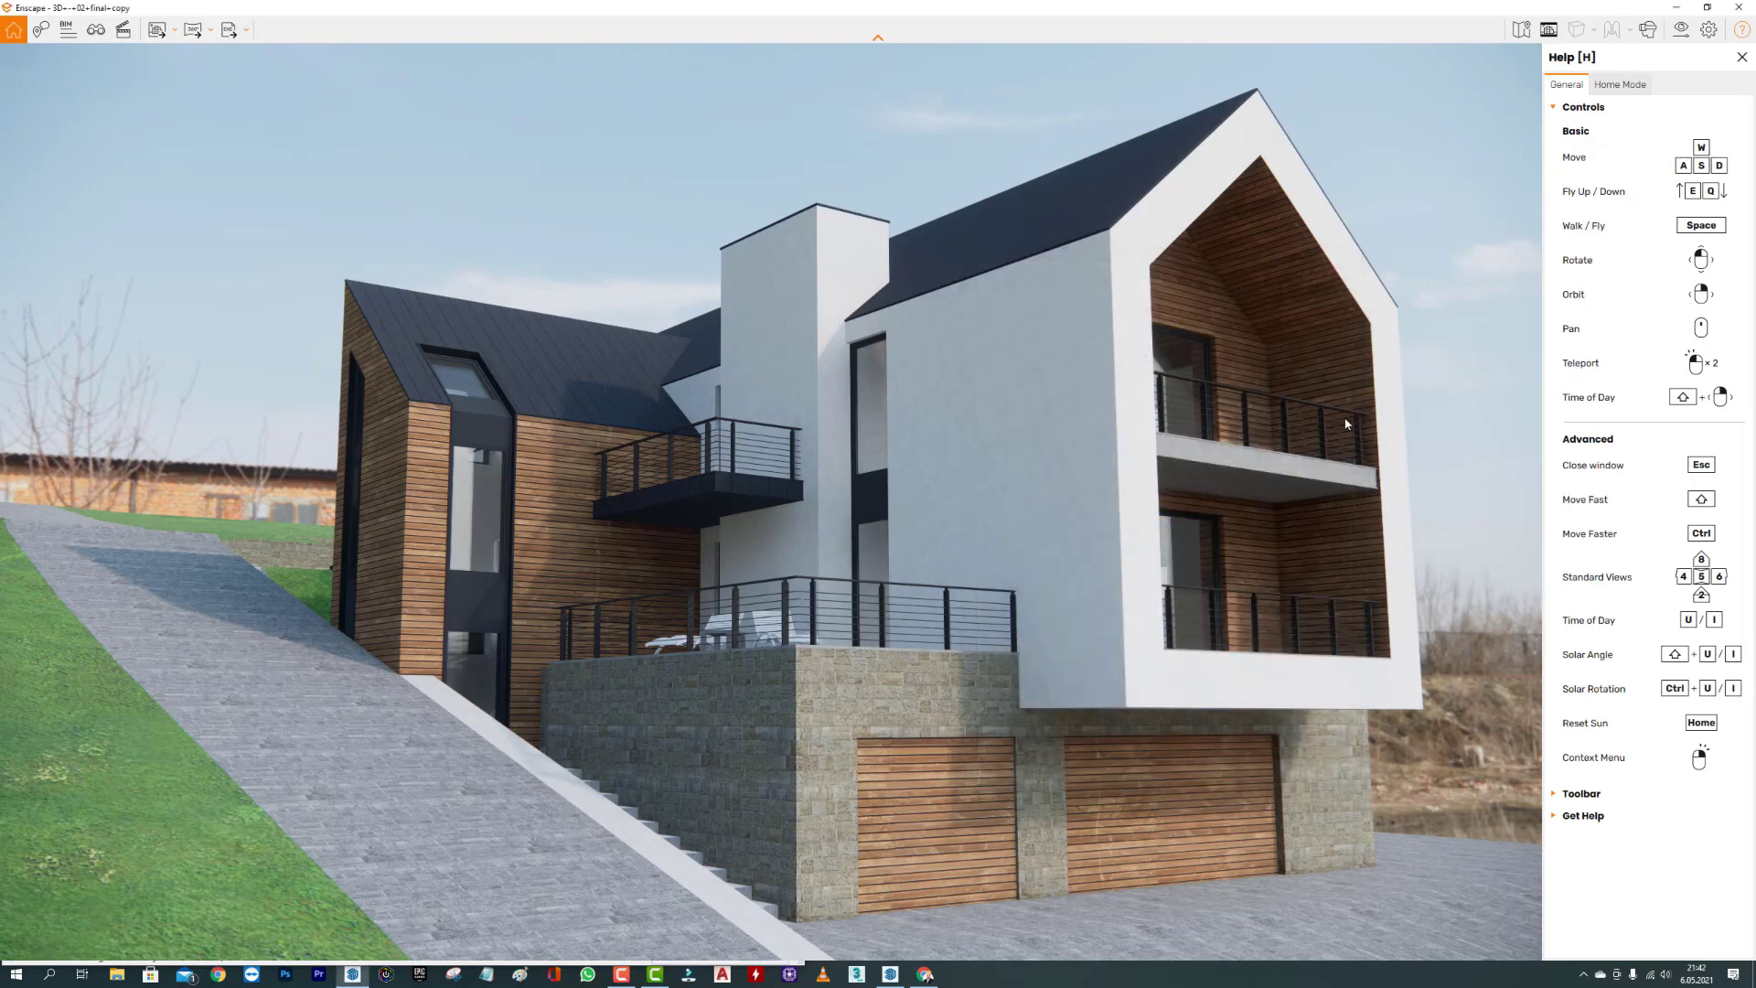
pyautogui.press('w')
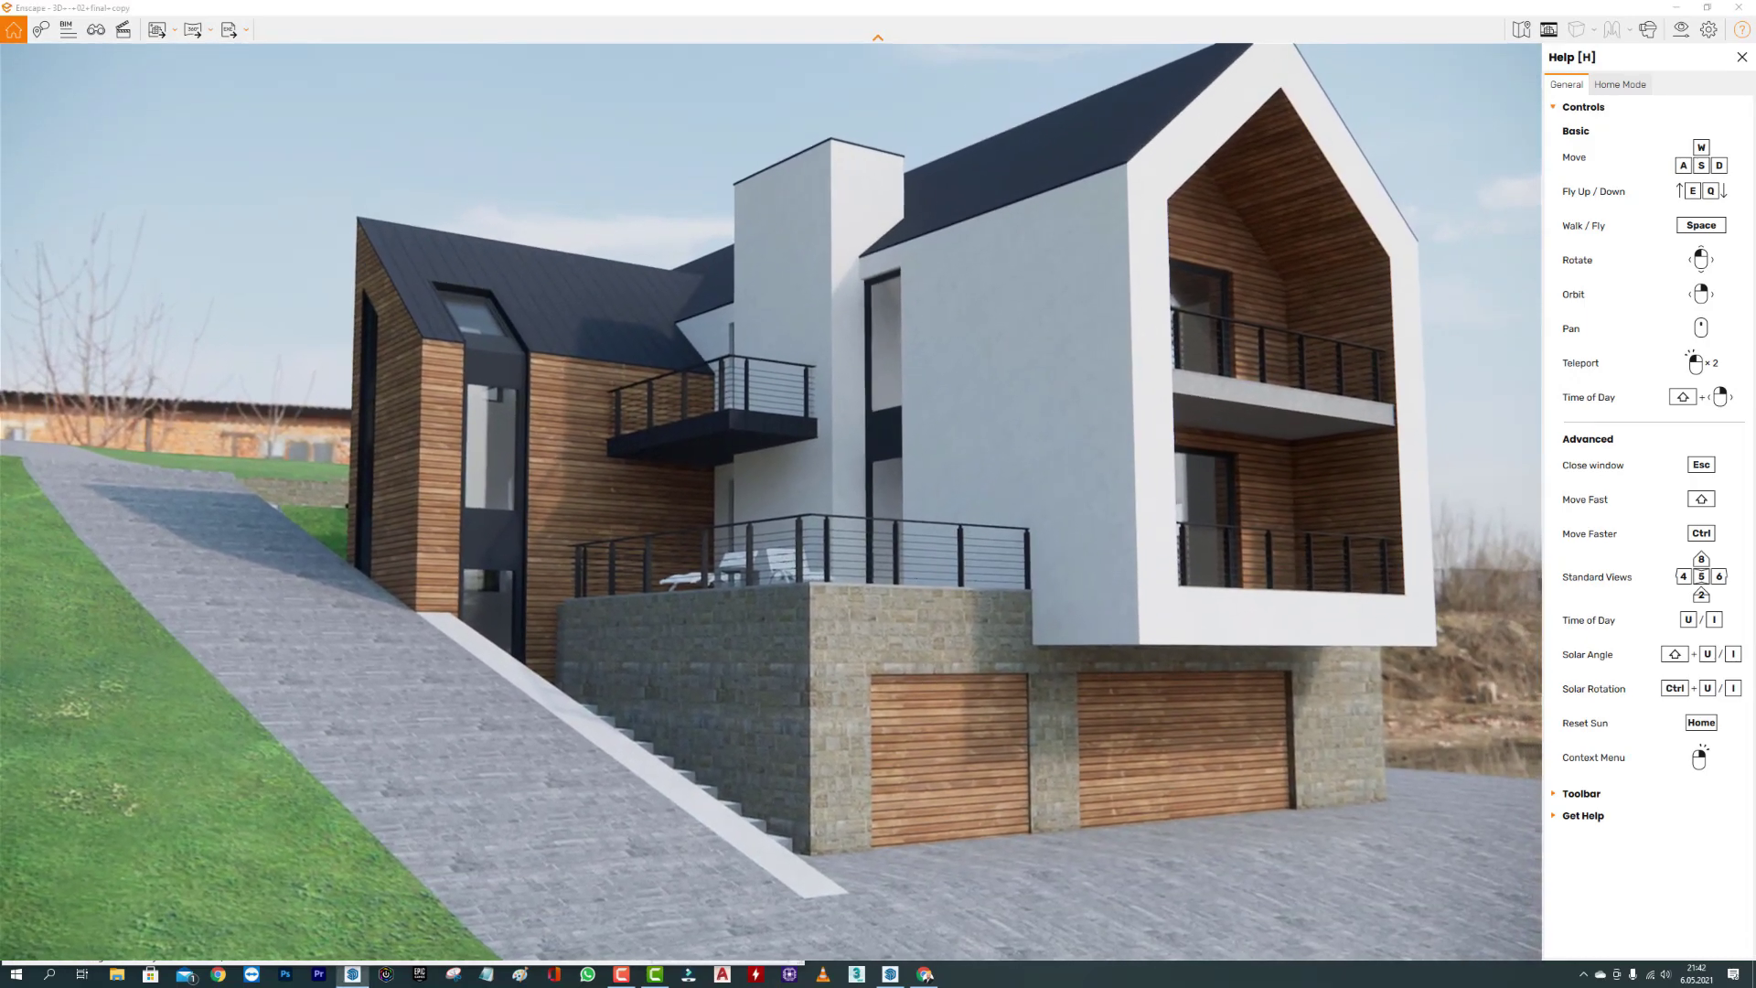
pyautogui.press('w')
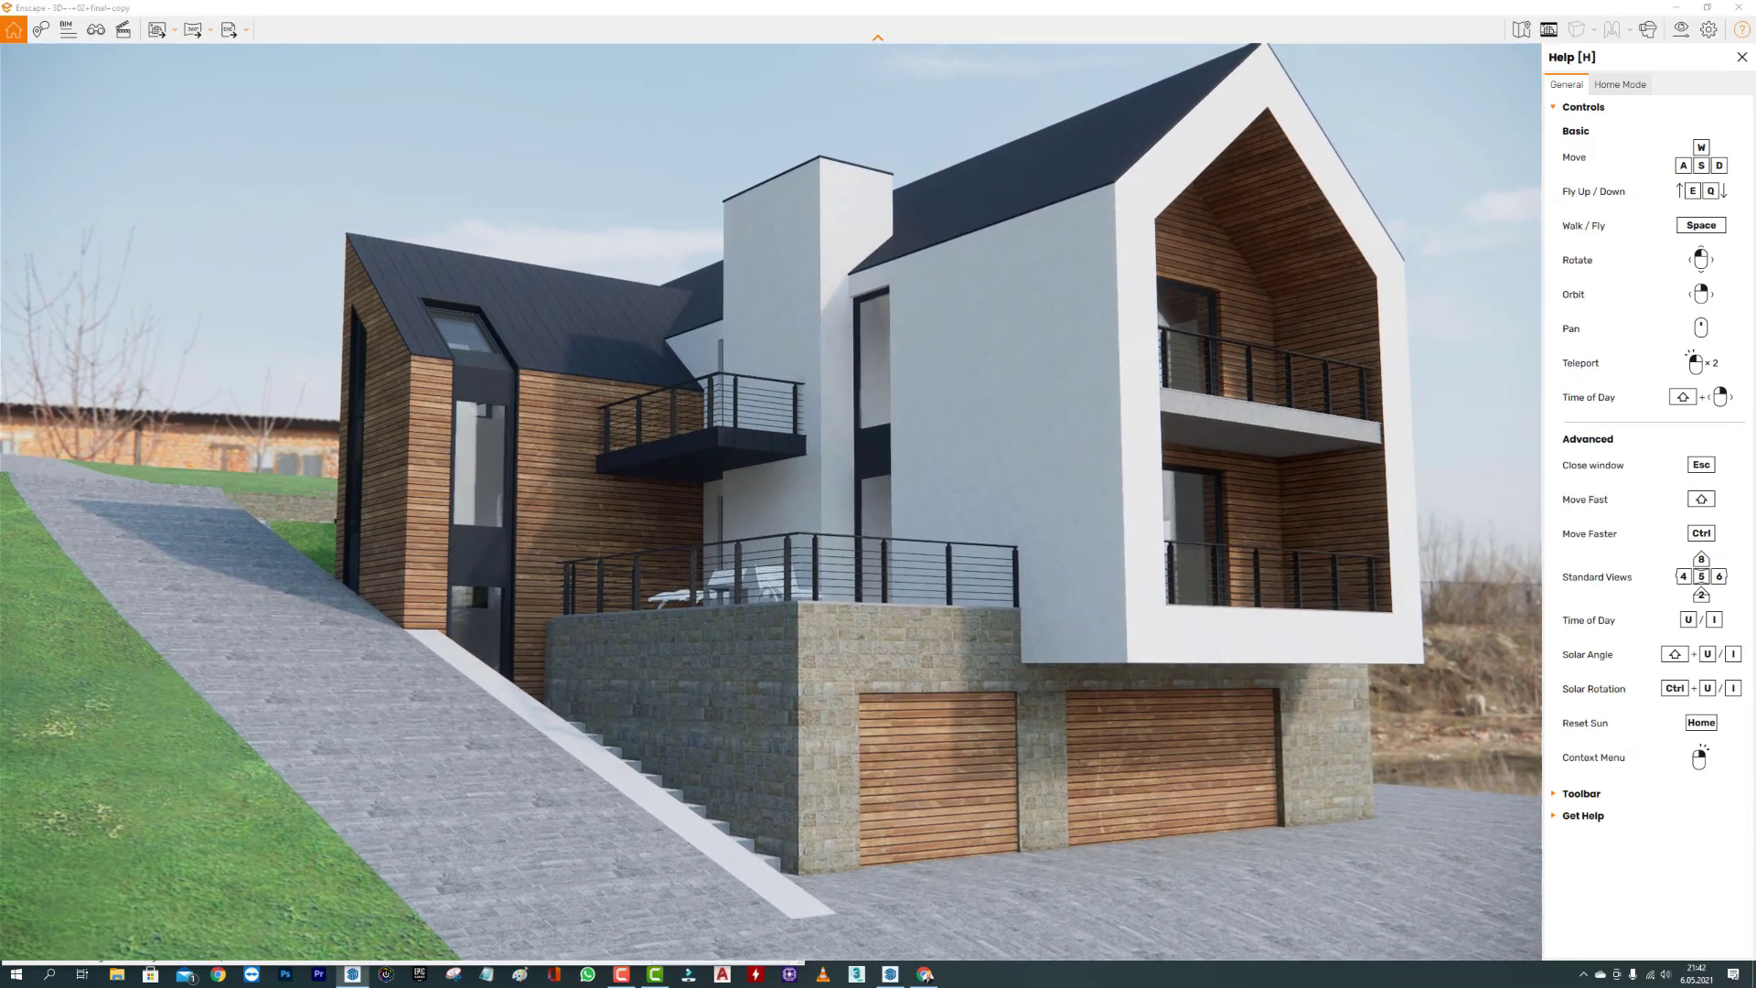
pyautogui.press('w')
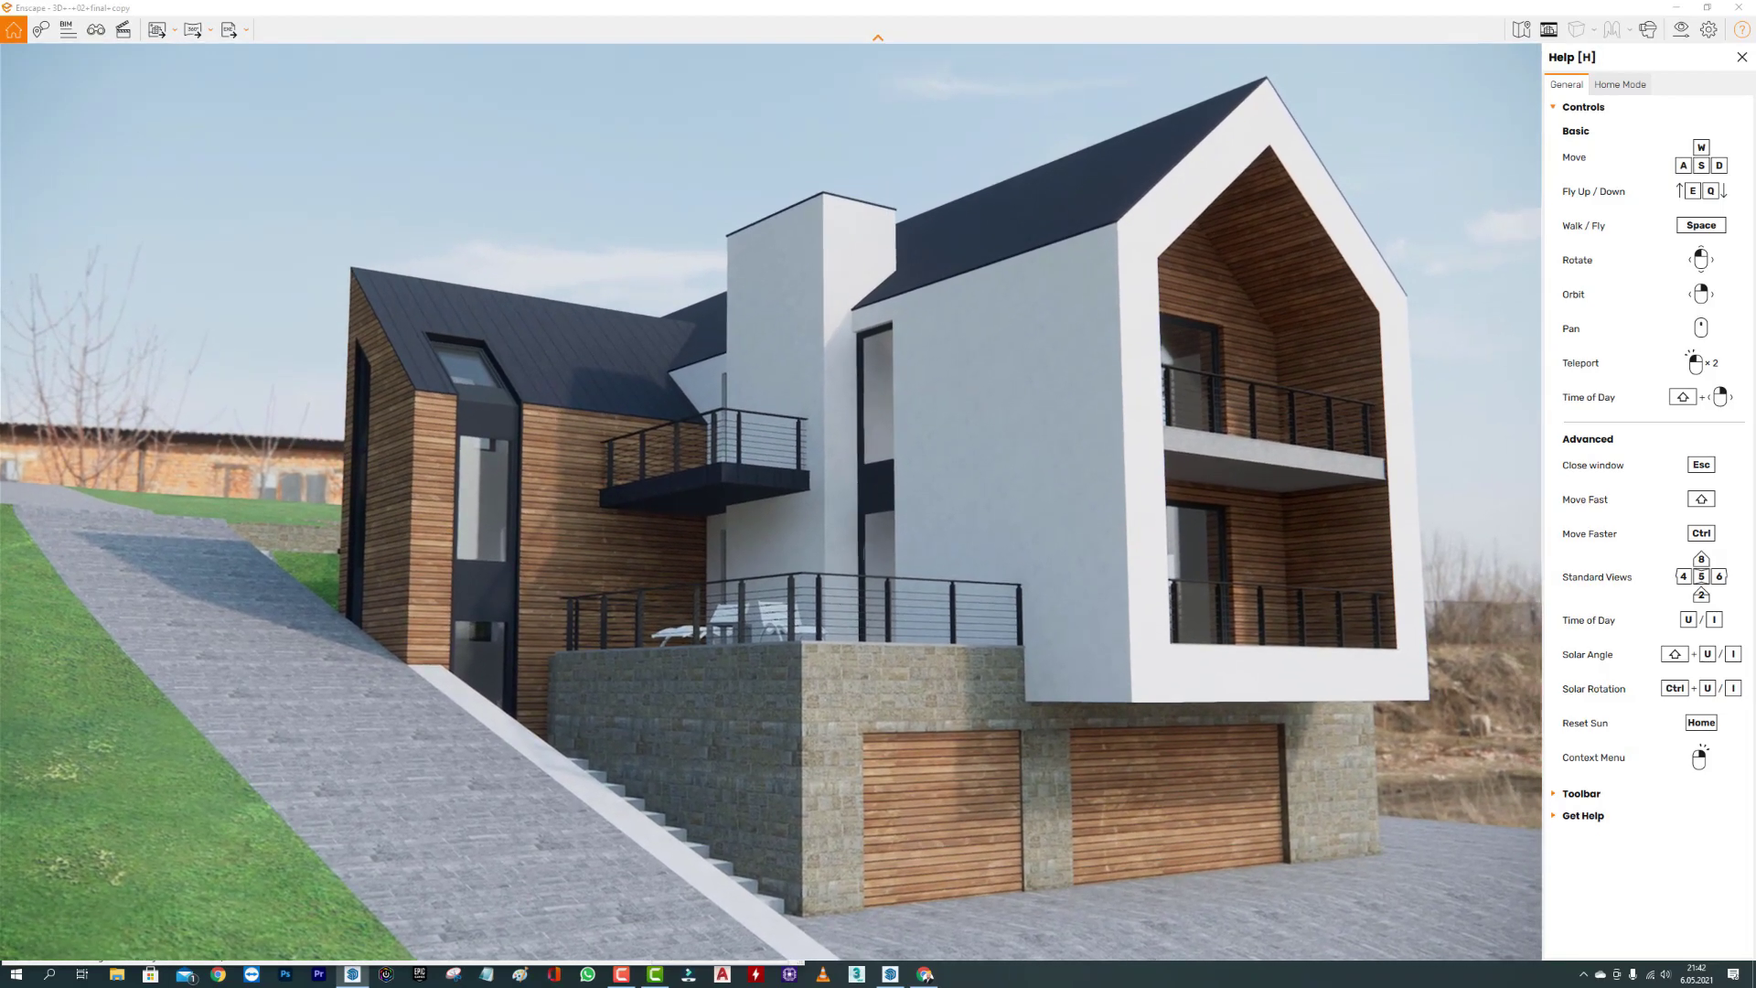
pyautogui.press('w')
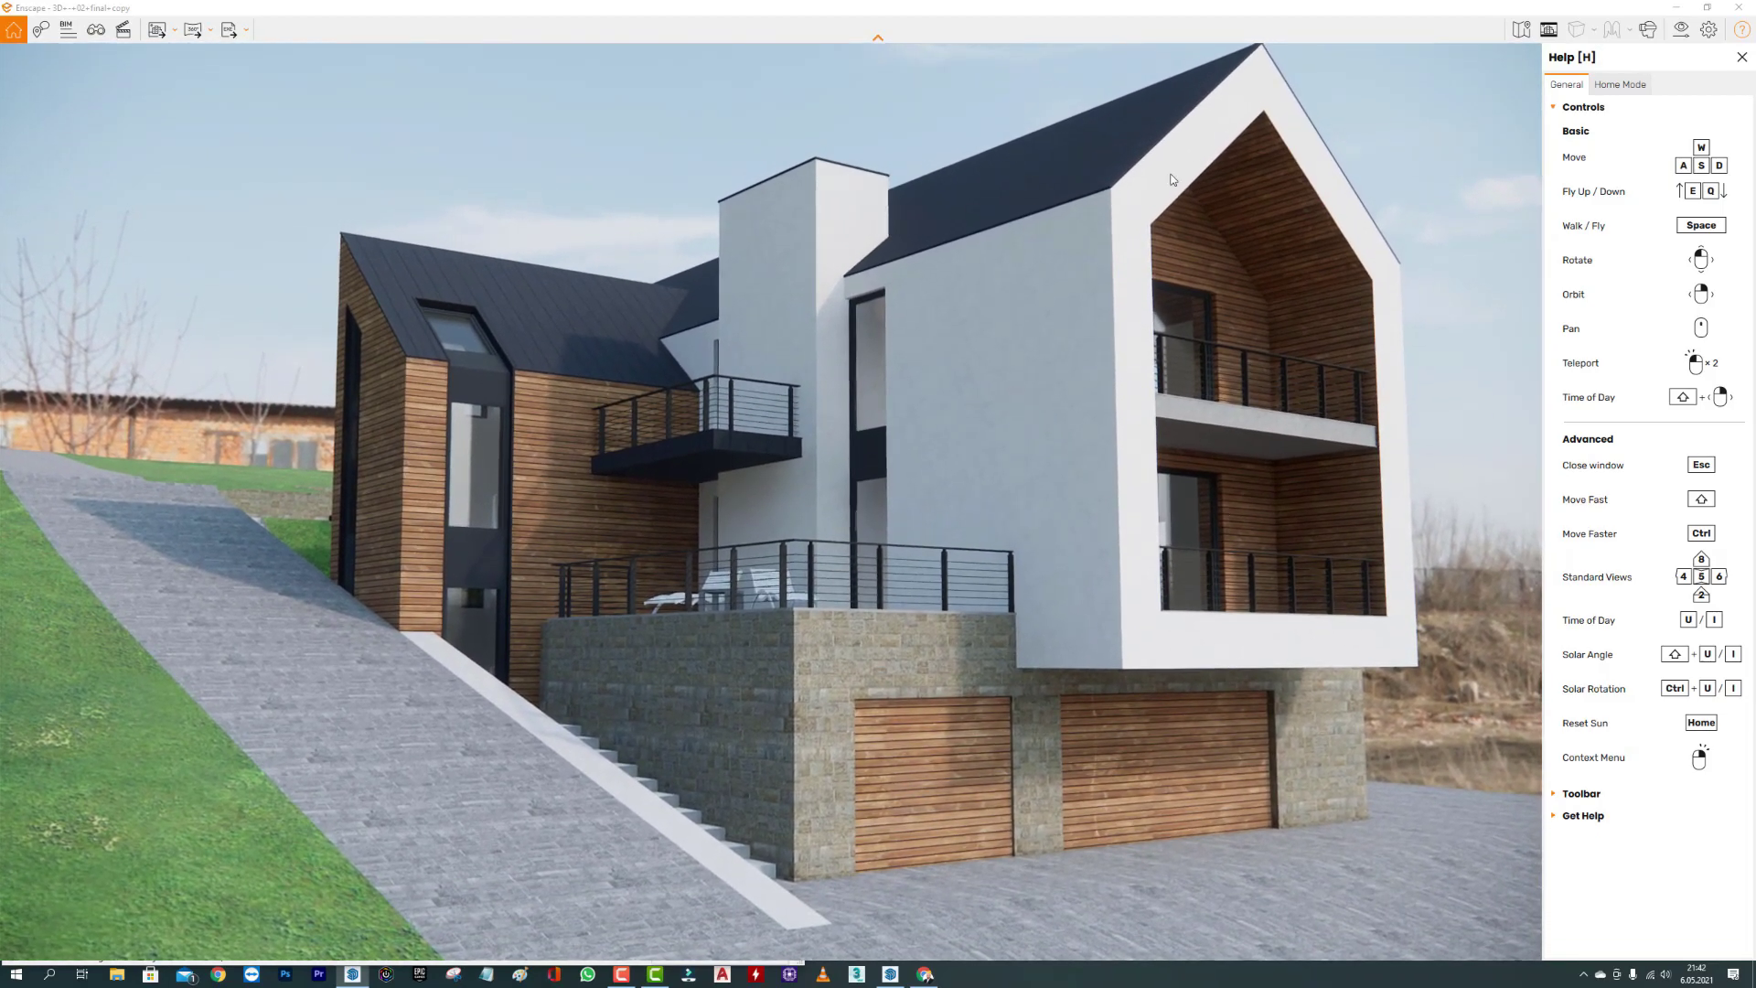
pyautogui.moveTo(1171, 172); pyautogui.dragTo(1159, 133)
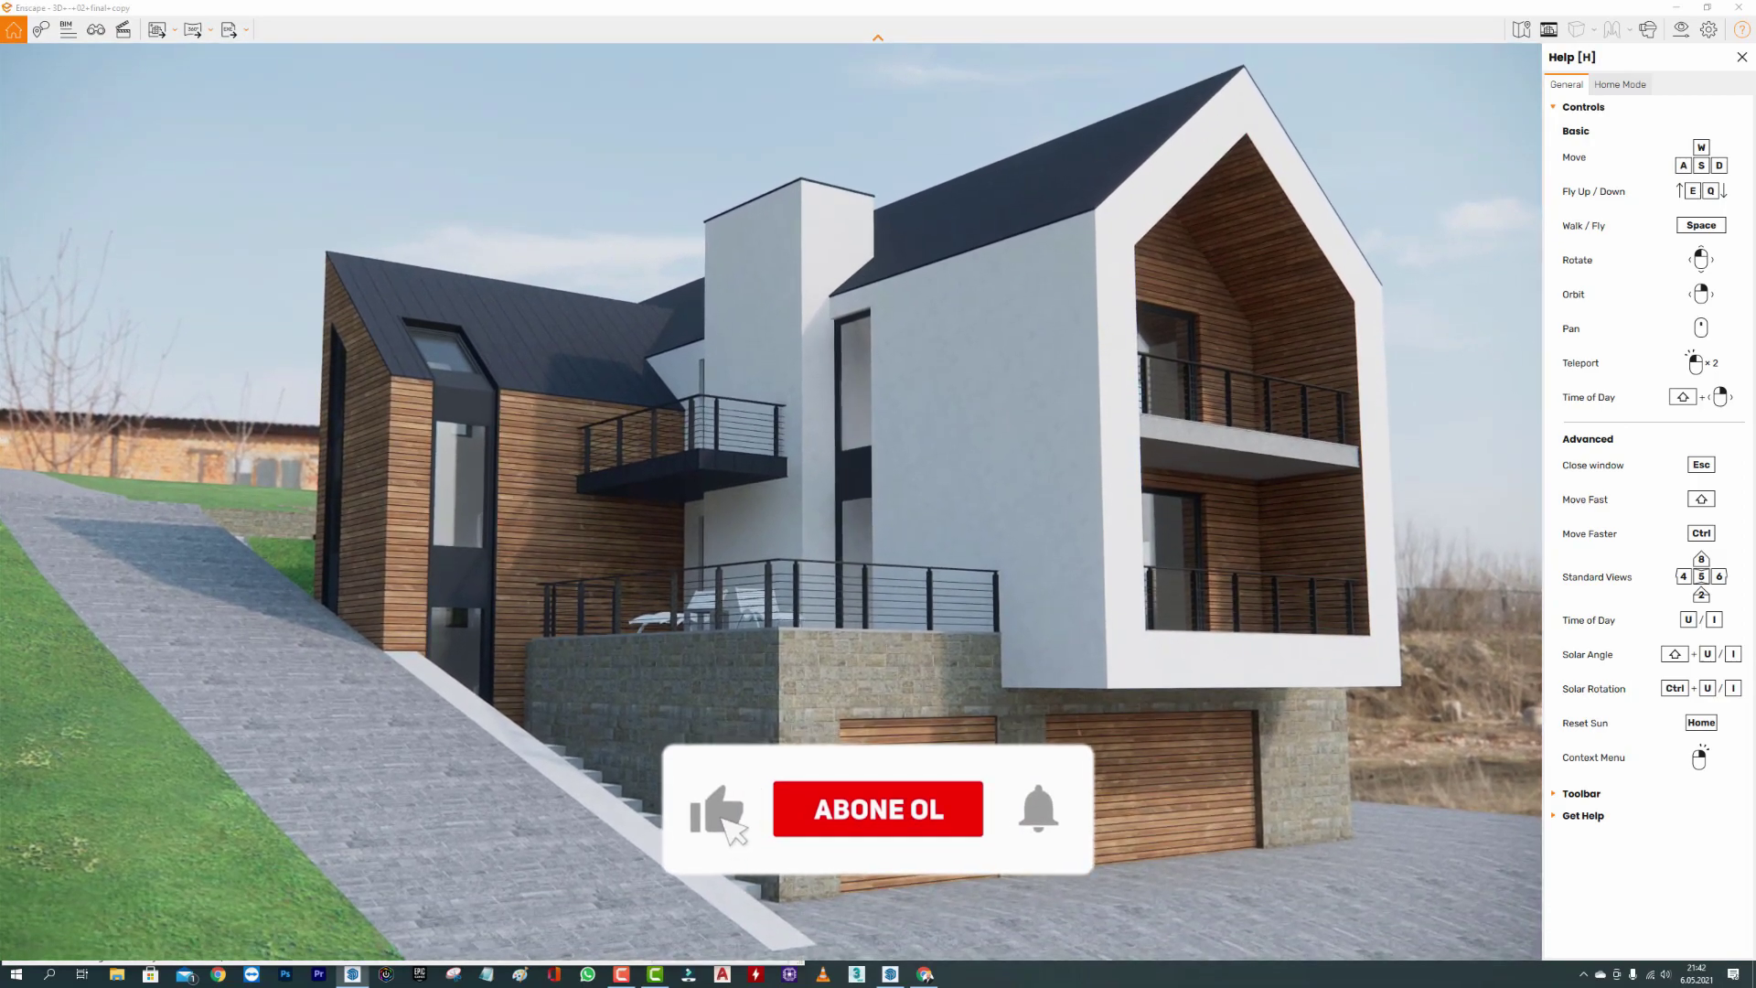